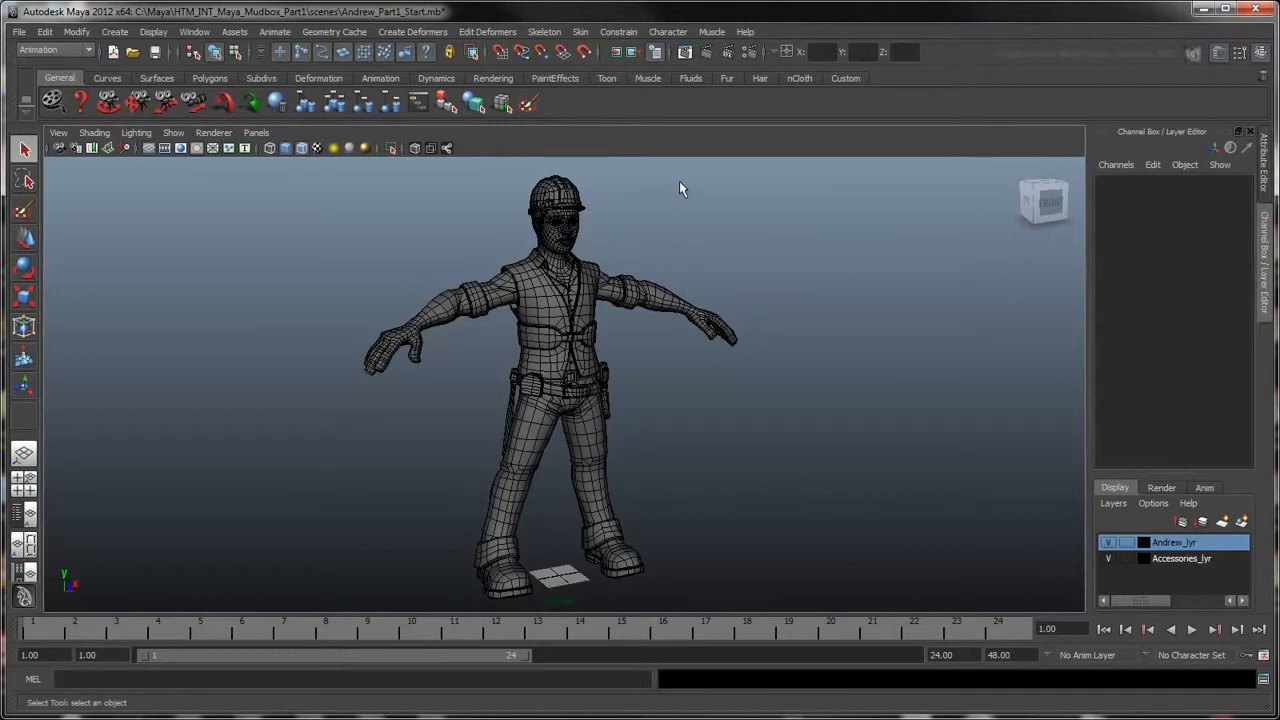
# Show the 3D view beside the UV layout and inspect the UVs of the character's body, head pieces and hard hat
pyautogui.click(571, 259)
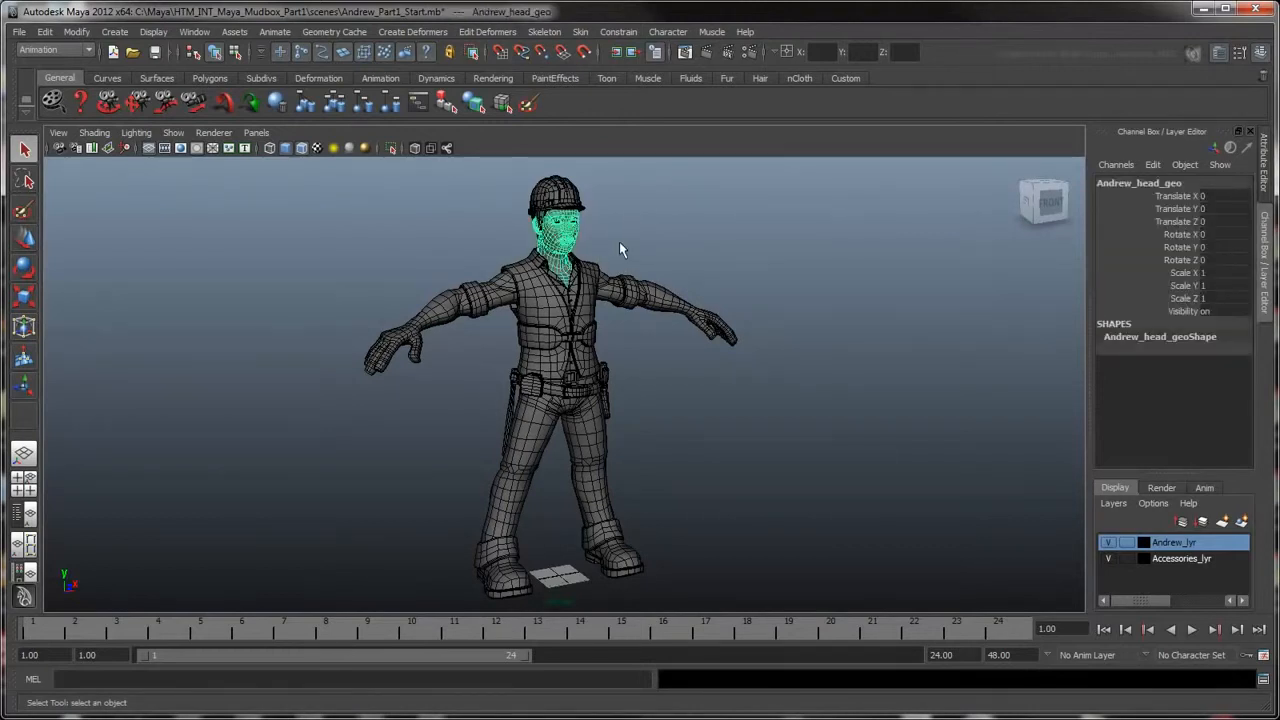
pyautogui.press('f')
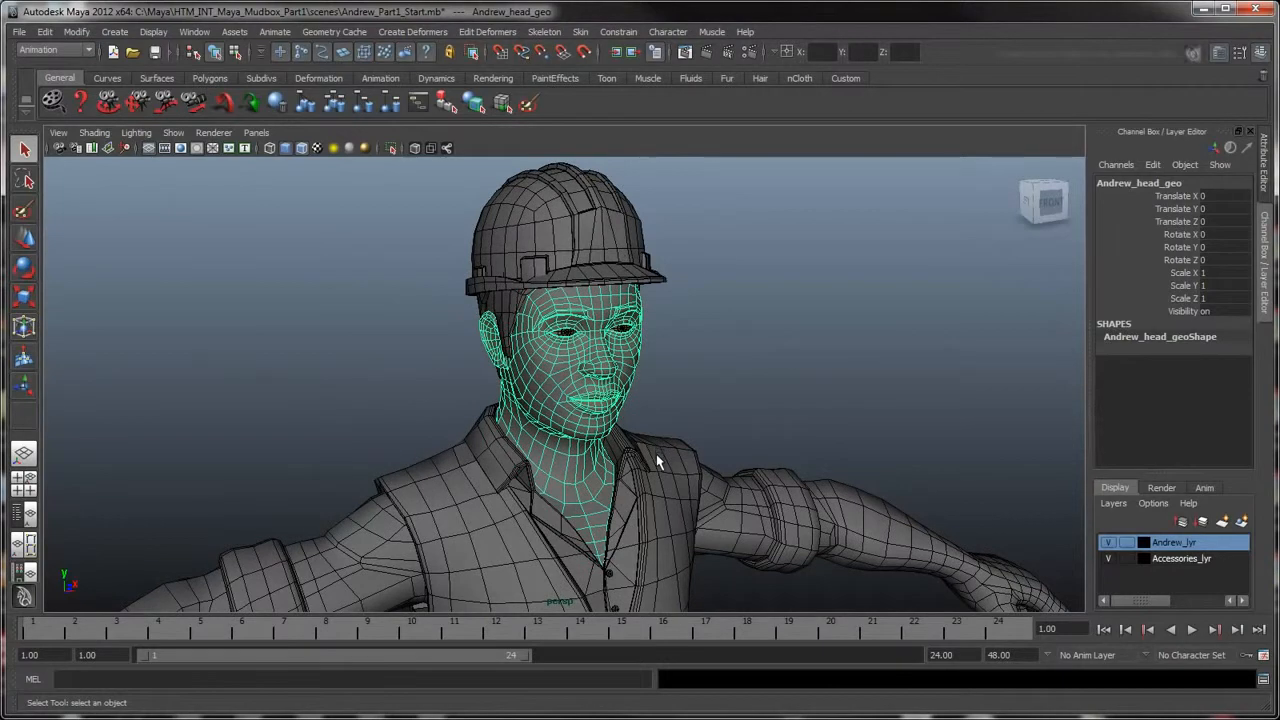
pyautogui.click(657, 455)
pyautogui.click(27, 544)
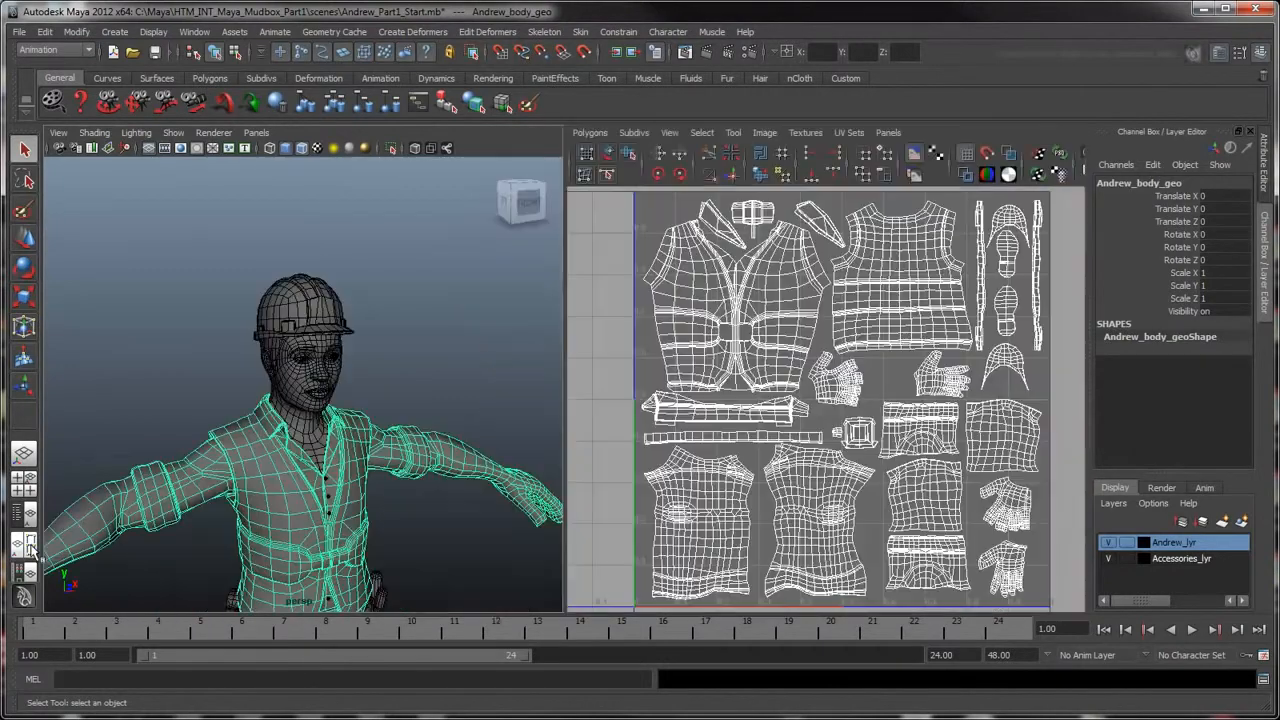
pyautogui.click(333, 378)
pyautogui.keyDown('alt'); pyautogui.moveTo(371, 357); pyautogui.dragTo(471, 343); pyautogui.keyUp('alt')
pyautogui.moveTo(335, 371); pyautogui.dragTo(306, 345)
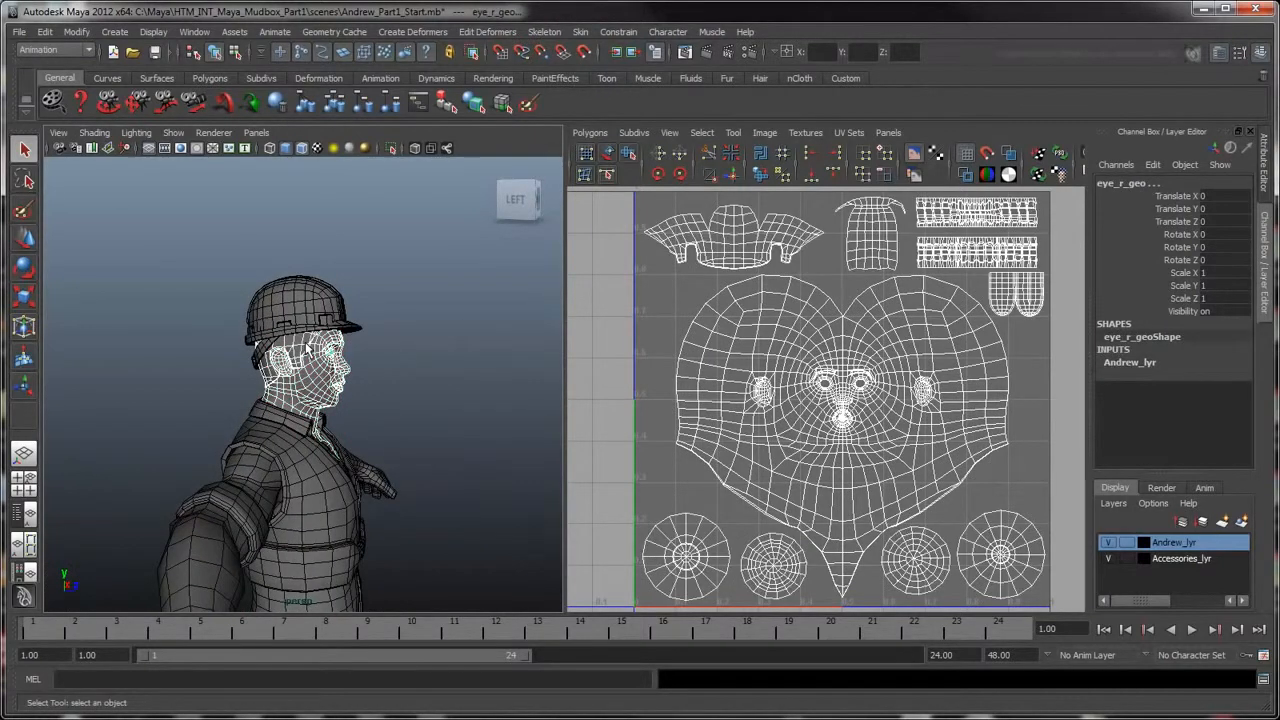
pyautogui.click(313, 302)
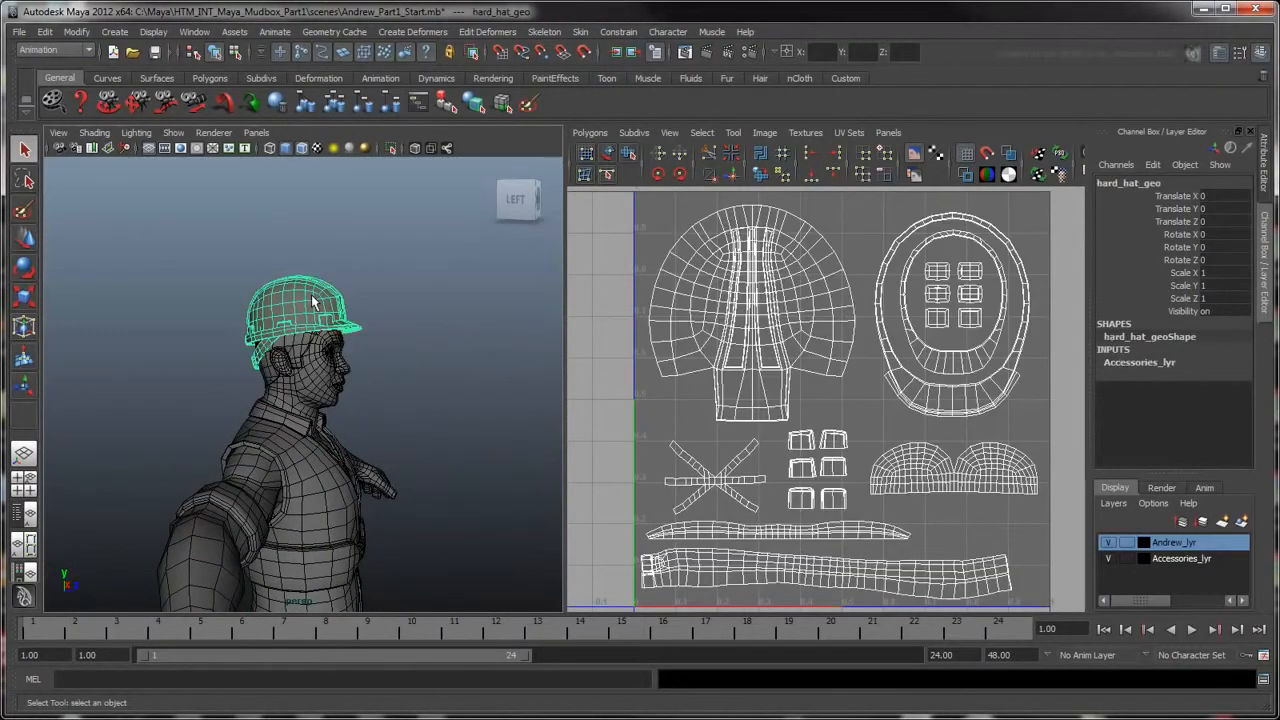
# Return to the single perspective view and examine the tool belt and its attached accessories from several sides
pyautogui.click(24, 455)
pyautogui.keyDown('alt'); pyautogui.moveTo(671, 383); pyautogui.dragTo(915, 289); pyautogui.keyUp('alt')
pyautogui.click(655, 386)
pyautogui.keyDown('alt'); pyautogui.moveTo(594, 400); pyautogui.dragTo(816, 347); pyautogui.keyUp('alt')
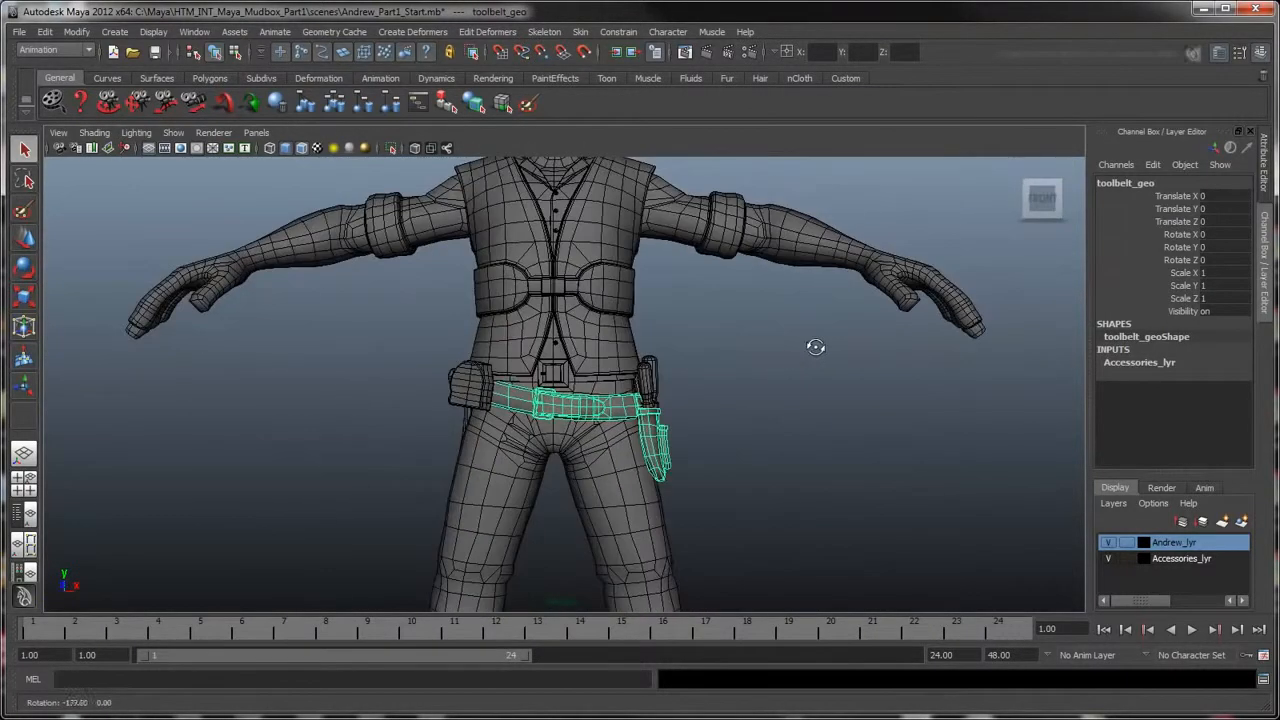
pyautogui.click(647, 378)
pyautogui.click(474, 385)
pyautogui.keyDown('alt'); pyautogui.moveTo(474, 385); pyautogui.dragTo(677, 371); pyautogui.keyUp('alt')
pyautogui.click(652, 477)
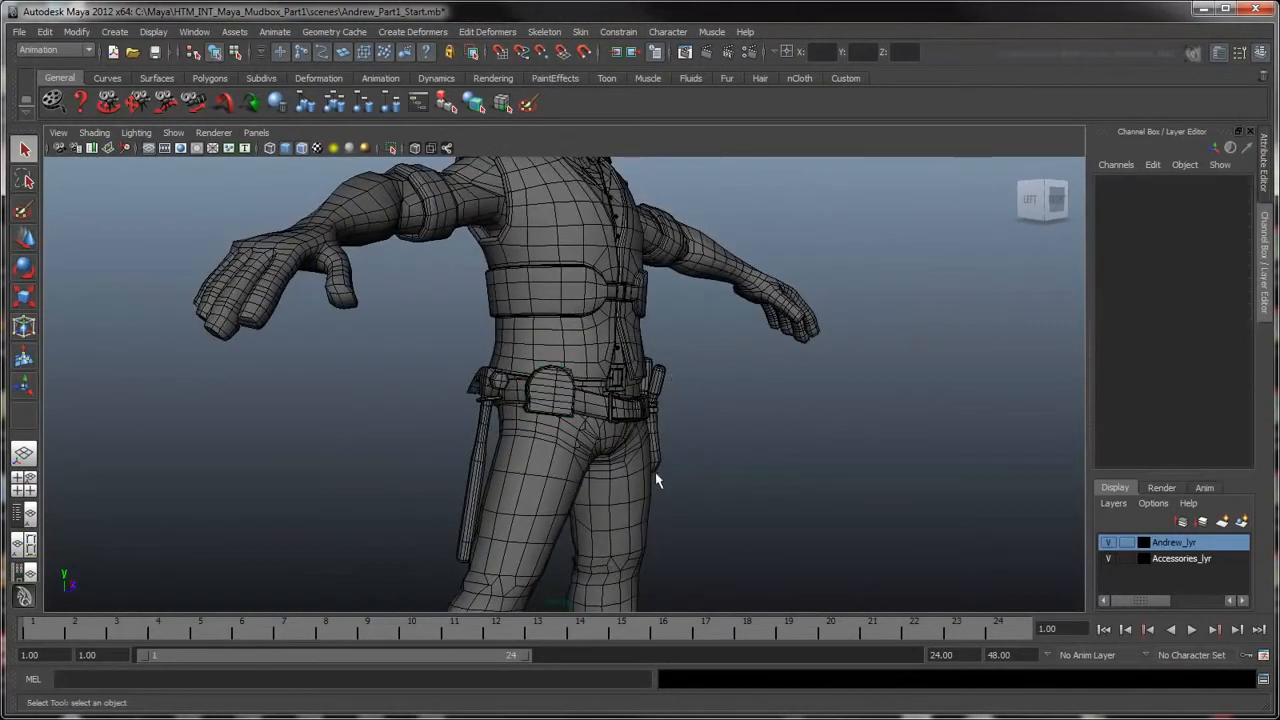
# Examine the character mesh from head to boots, including the collar and belt buckle, and finish with the full figure in view
pyautogui.keyDown('alt'); pyautogui.moveTo(652, 477); pyautogui.dragTo(663, 334, button='middle'); pyautogui.keyUp('alt')
pyautogui.scroll(-3, 586, 337)
pyautogui.keyDown('alt'); pyautogui.moveTo(598, 292); pyautogui.dragTo(613, 422); pyautogui.keyUp('alt')
pyautogui.keyDown('alt'); pyautogui.moveTo(613, 422); pyautogui.dragTo(770, 412, button='right'); pyautogui.keyUp('alt')
pyautogui.keyDown('alt'); pyautogui.moveTo(667, 380); pyautogui.dragTo(720, 462, button='middle'); pyautogui.keyUp('alt')
pyautogui.moveTo(720, 462)
pyautogui.keyDown('alt'); pyautogui.mouseDown()
pyautogui.moveTo(808, 466)
pyautogui.moveTo(714, 463)
pyautogui.mouseUp(); pyautogui.keyUp('alt')
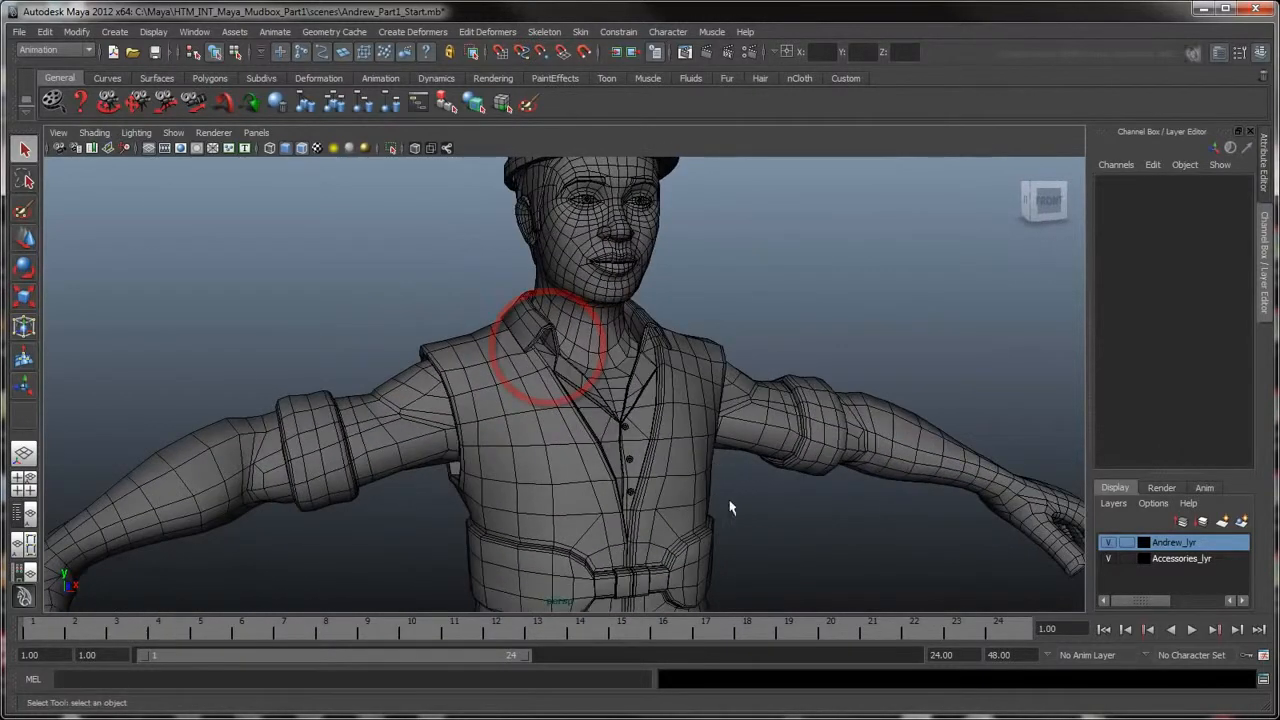
pyautogui.keyDown('alt'); pyautogui.moveTo(755, 543); pyautogui.dragTo(751, 274, button='middle'); pyautogui.keyUp('alt')
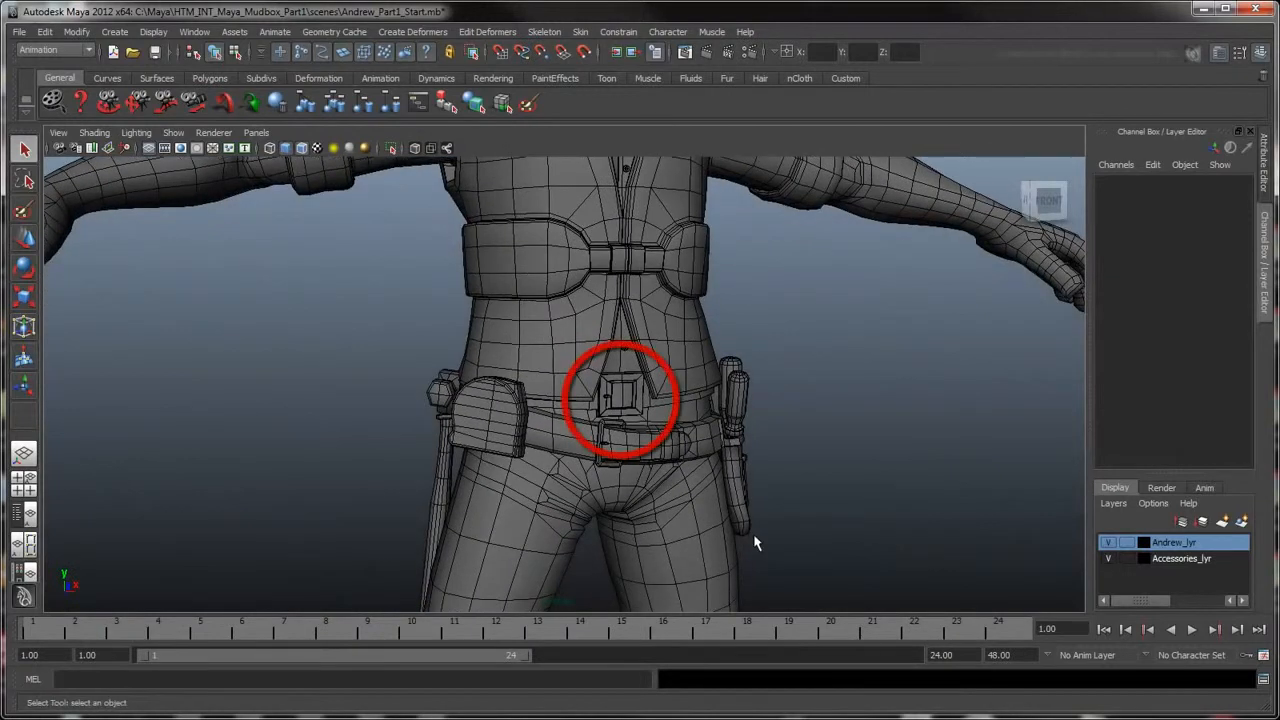
pyautogui.moveTo(755, 543)
pyautogui.keyDown('alt'); pyautogui.mouseDown(button='middle')
pyautogui.moveTo(749, 337)
pyautogui.moveTo(789, 392)
pyautogui.moveTo(834, 290)
pyautogui.mouseUp(button='middle'); pyautogui.keyUp('alt')
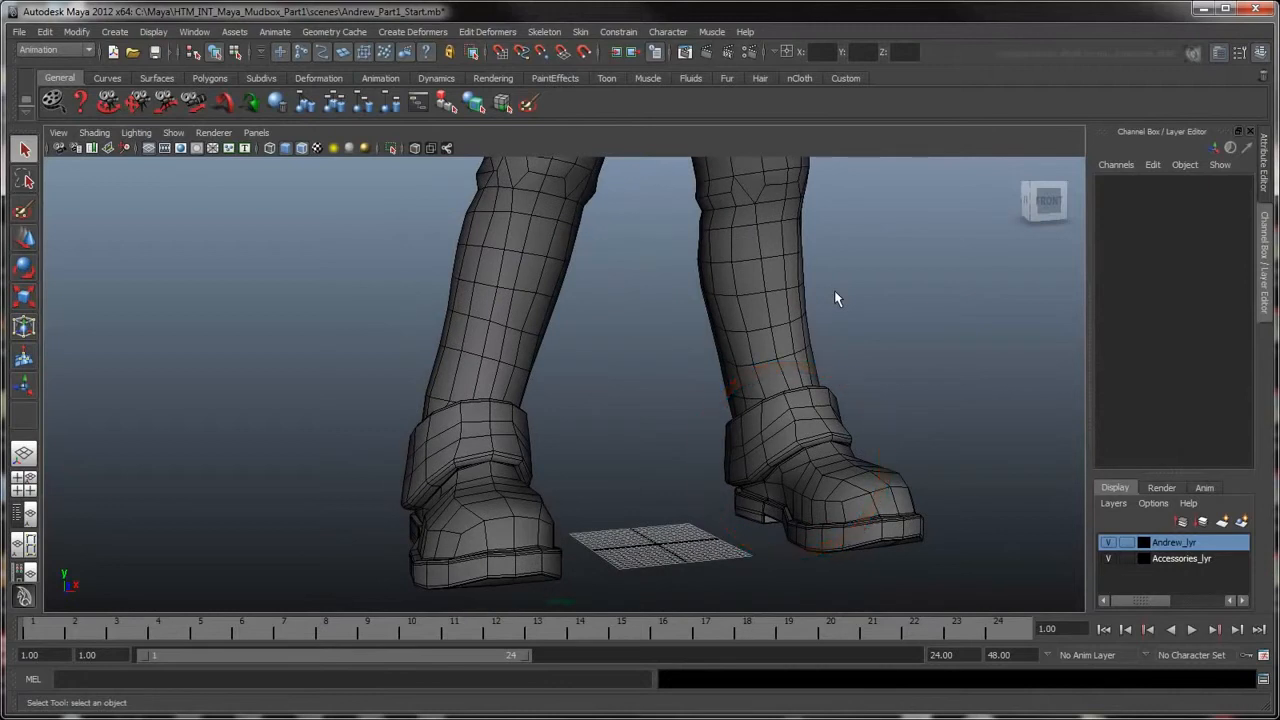
pyautogui.keyDown('alt'); pyautogui.moveTo(866, 263); pyautogui.dragTo(792, 414, button='middle'); pyautogui.keyUp('alt')
pyautogui.keyDown('alt'); pyautogui.moveTo(792, 414); pyautogui.dragTo(507, 404, button='right'); pyautogui.keyUp('alt')
pyautogui.keyDown('alt'); pyautogui.moveTo(764, 298); pyautogui.dragTo(771, 446, button='middle'); pyautogui.keyUp('alt')
pyautogui.keyDown('alt'); pyautogui.moveTo(771, 446); pyautogui.dragTo(630, 422, button='right'); pyautogui.keyUp('alt')
pyautogui.keyDown('alt'); pyautogui.moveTo(630, 422); pyautogui.dragTo(668, 401); pyautogui.keyUp('alt')
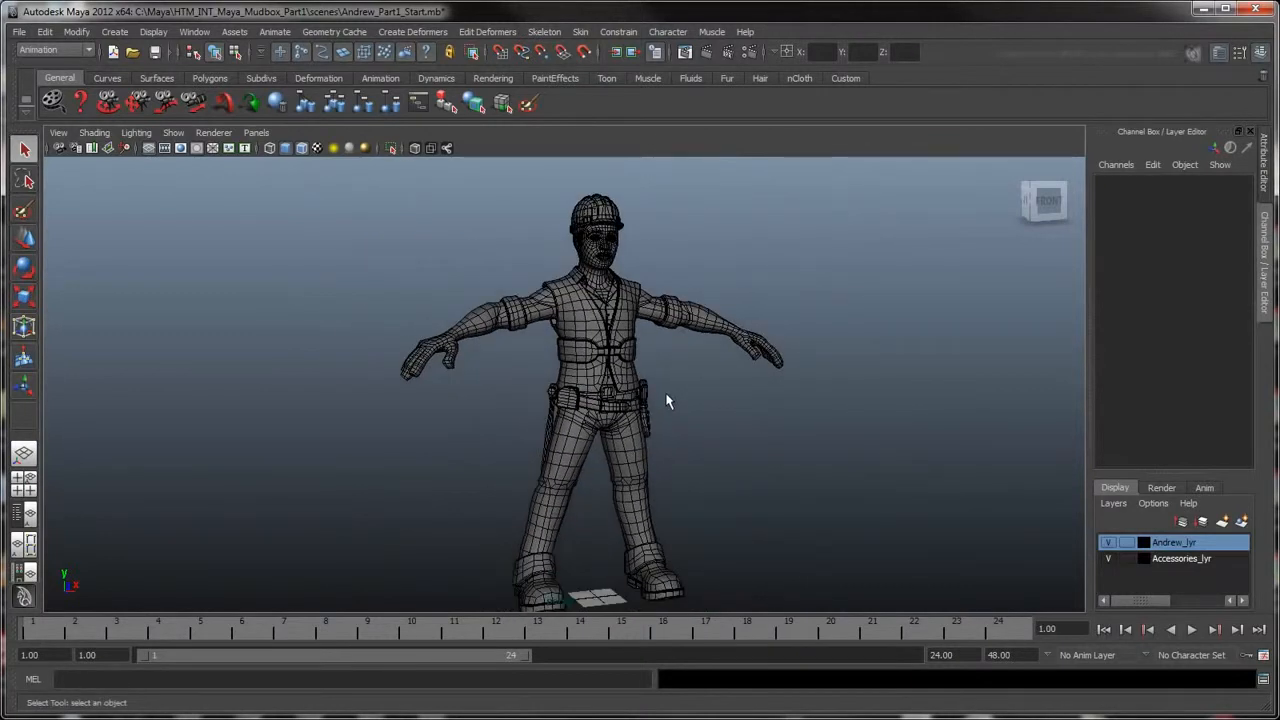
# Hide Accessories_lyr, select the whole remaining character, and send it to Mudbox as a new scene
pyautogui.click(1108, 560)
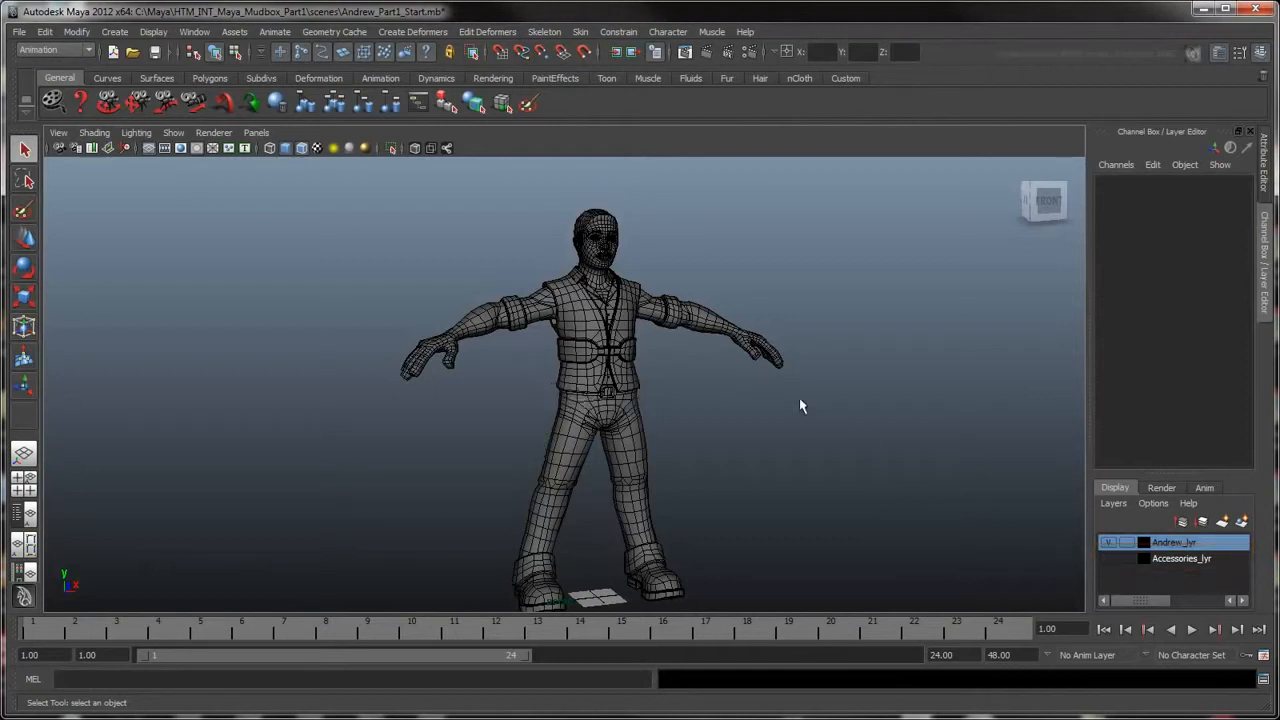
pyautogui.moveTo(420, 212); pyautogui.dragTo(766, 596)
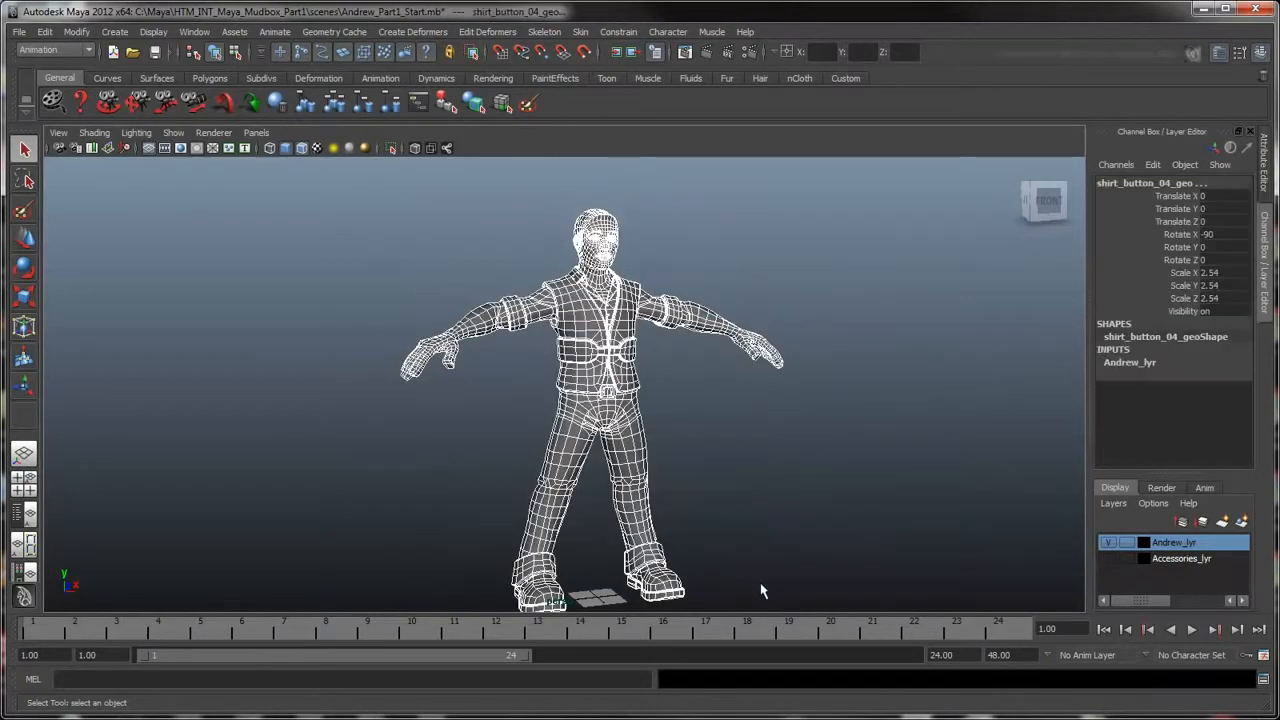
pyautogui.click(19, 31)
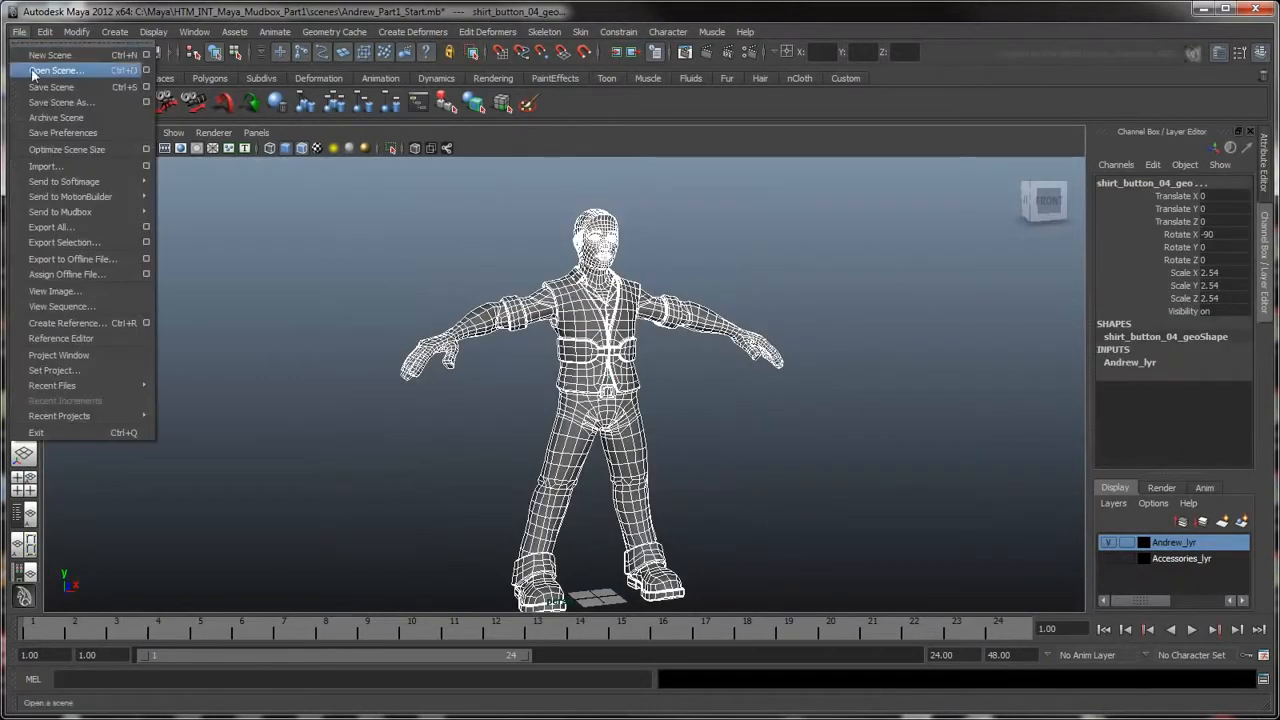
pyautogui.moveTo(90, 212)
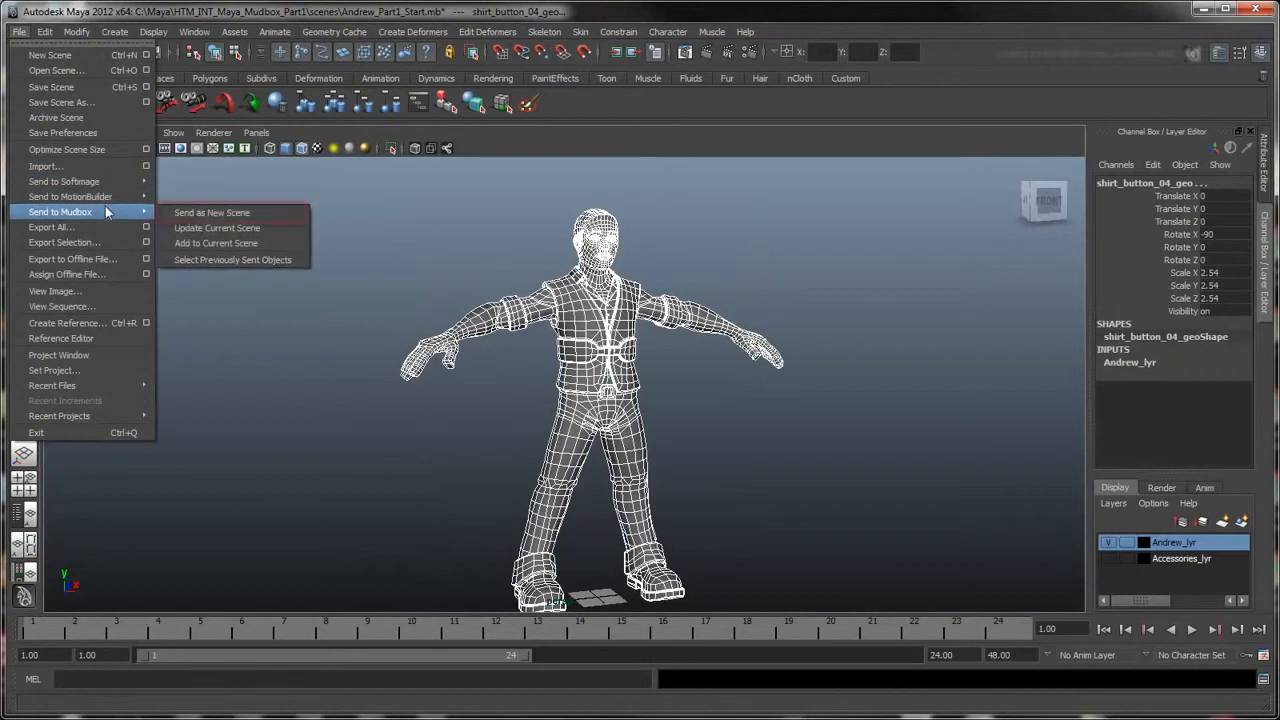
pyautogui.click(280, 213)
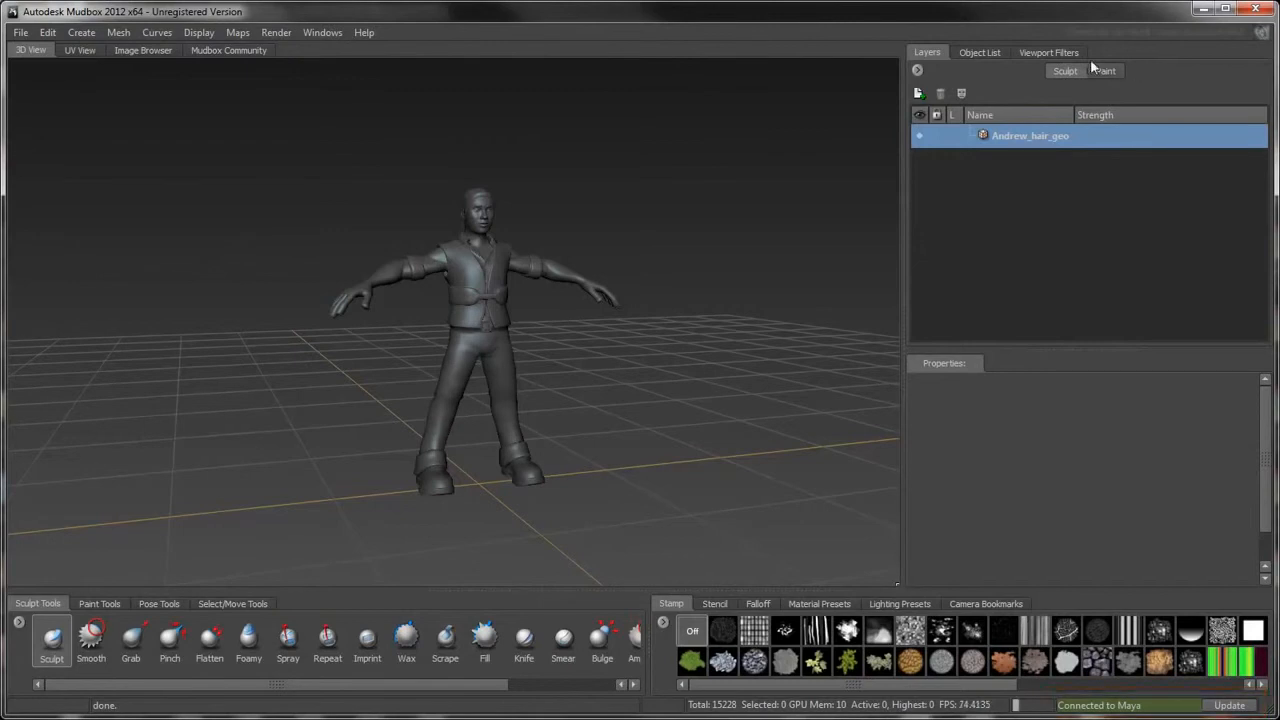
# Review the transferred geometry in the object list and inspect the properties of the persp1 camera
pyautogui.click(990, 53)
pyautogui.moveTo(1031, 95); pyautogui.dragTo(1099, 95)
pyautogui.moveTo(1256, 121); pyautogui.dragTo(1256, 226)
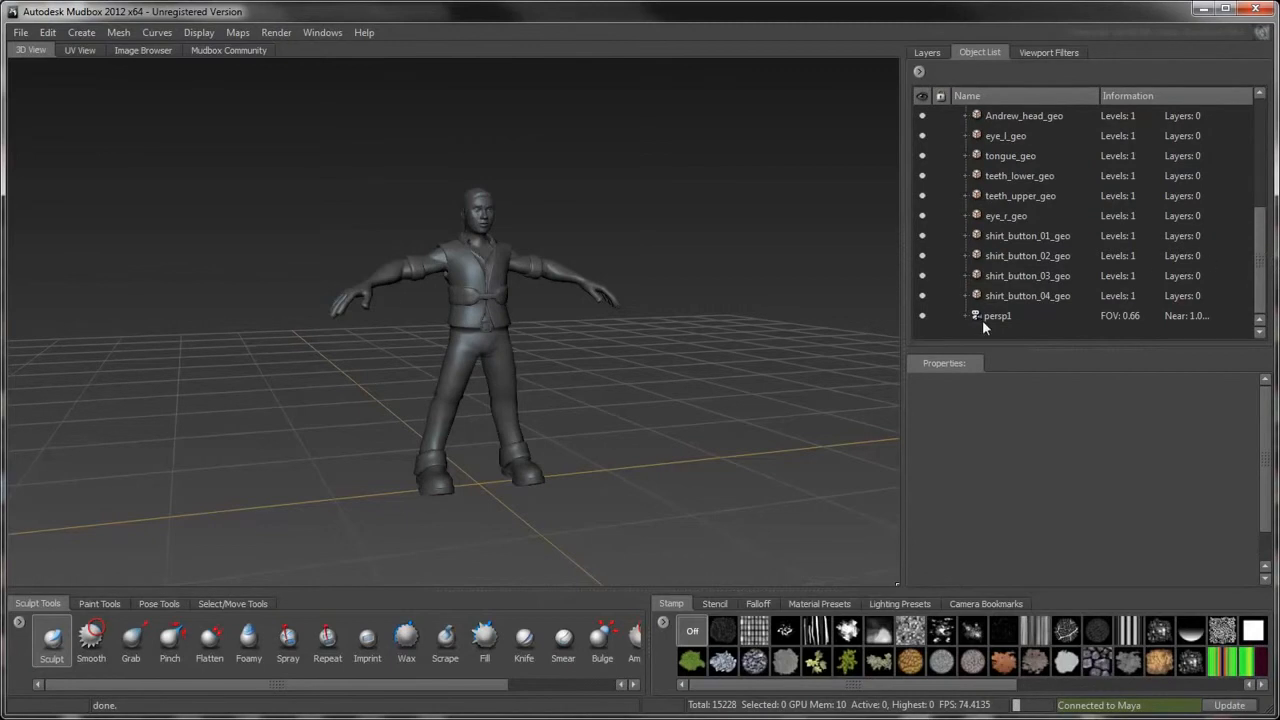
pyautogui.click(1011, 314)
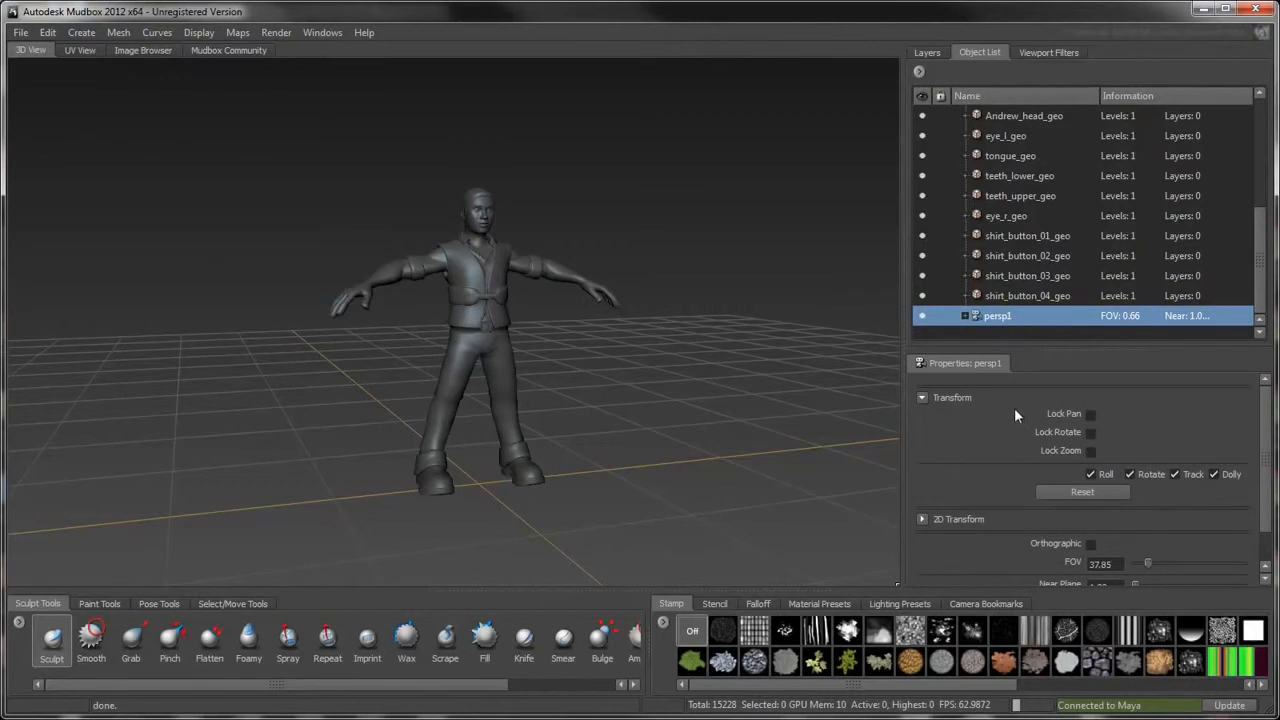
# Switch the 3D view to the Perspective camera and frame the character closer
pyautogui.press('space')
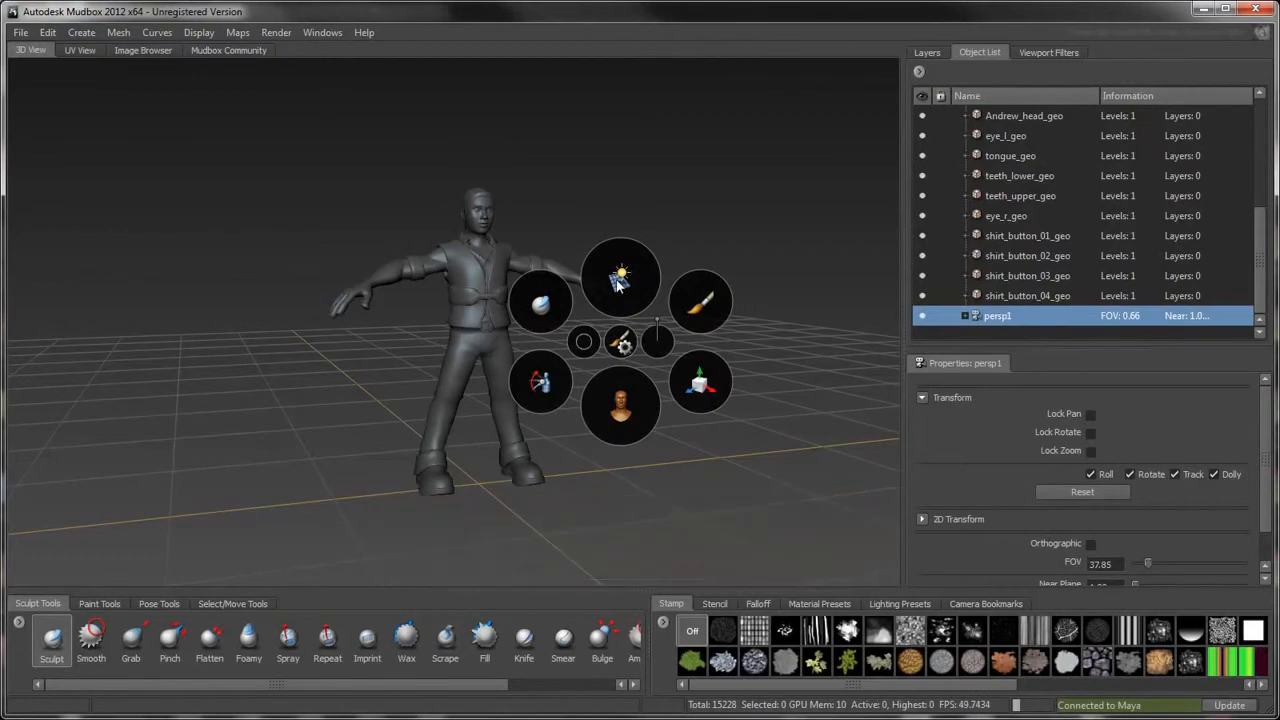
pyautogui.moveTo(625, 283)
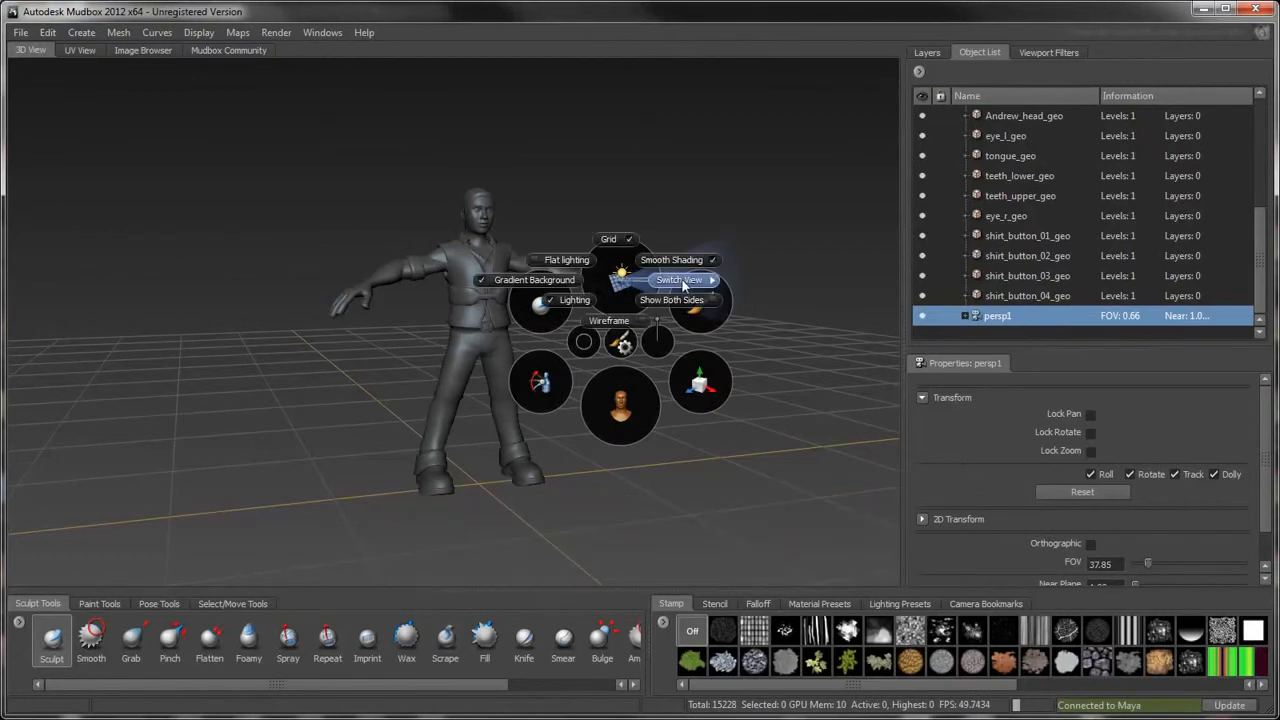
pyautogui.moveTo(688, 282)
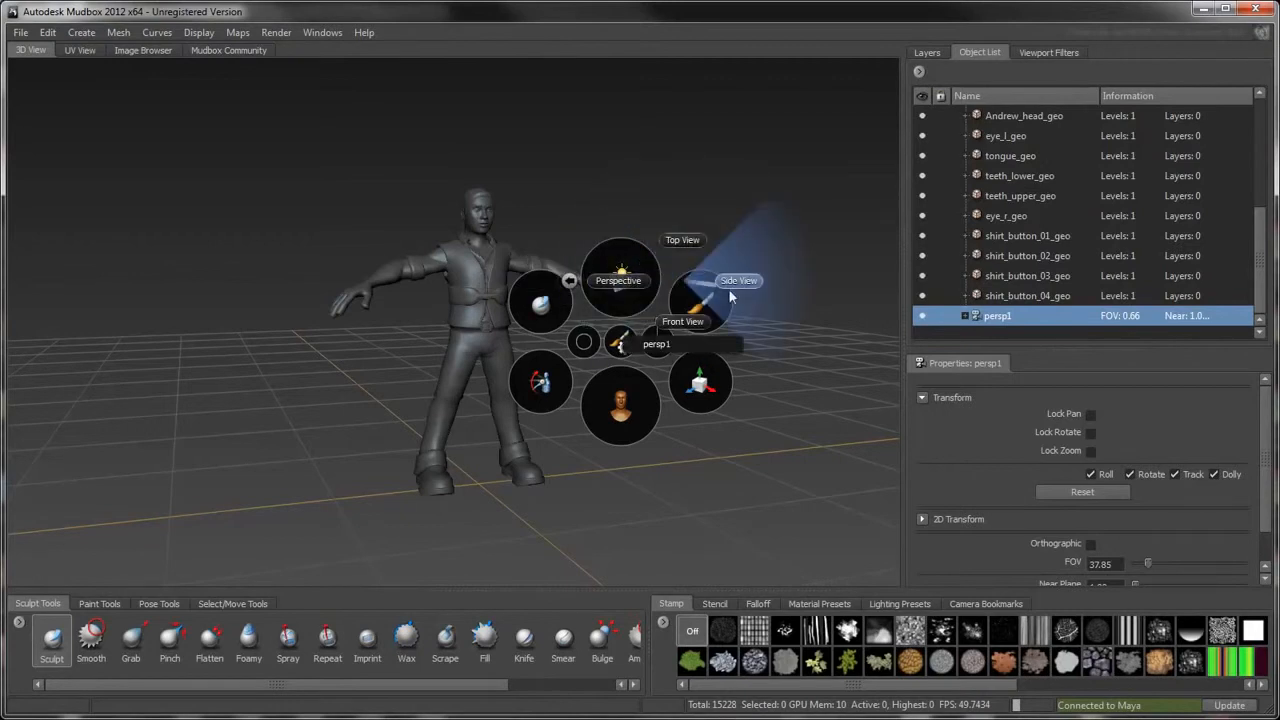
pyautogui.click(616, 280)
pyautogui.moveTo(643, 256)
pyautogui.keyDown('alt'); pyautogui.mouseDown()
pyautogui.moveTo(700, 232)
pyautogui.moveTo(634, 257)
pyautogui.mouseUp(); pyautogui.keyUp('alt')
pyautogui.keyDown('alt'); pyautogui.moveTo(634, 257); pyautogui.dragTo(708, 305, button='middle'); pyautogui.keyUp('alt')
pyautogui.keyDown('alt'); pyautogui.moveTo(708, 305); pyautogui.dragTo(791, 290, button='right'); pyautogui.keyUp('alt')
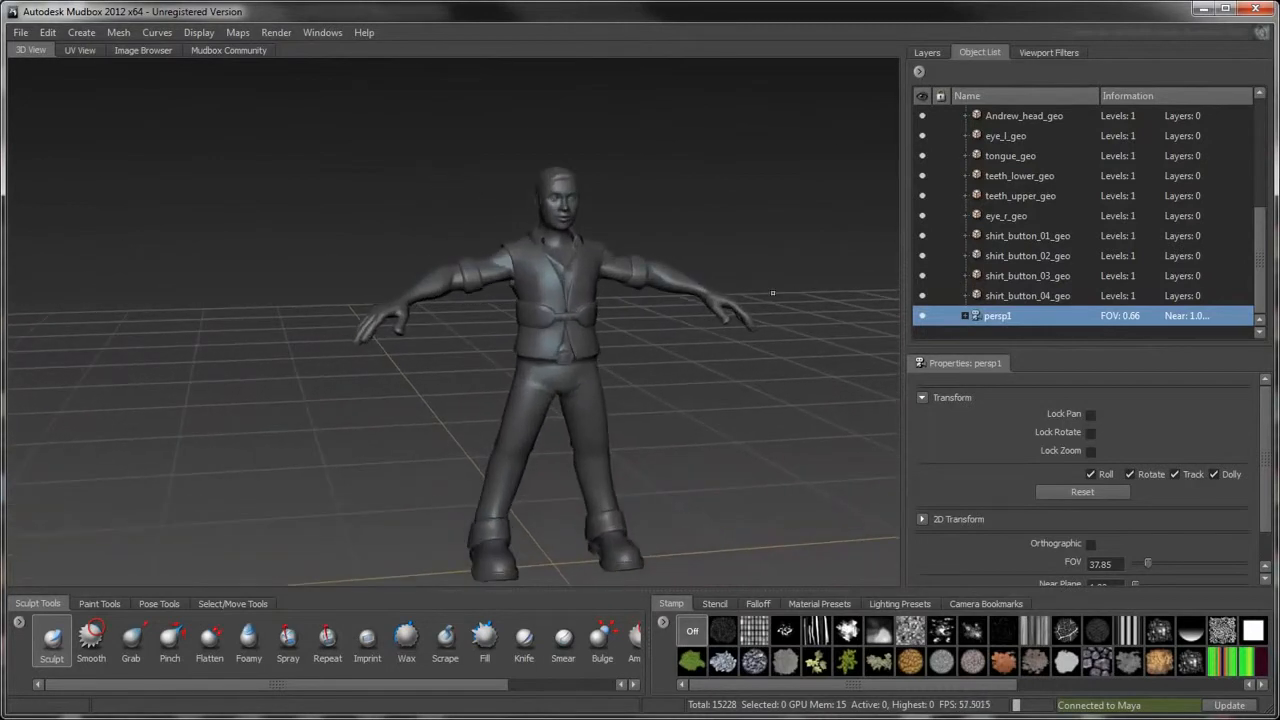
pyautogui.keyDown('alt'); pyautogui.moveTo(791, 290); pyautogui.dragTo(734, 277, button='middle'); pyautogui.keyUp('alt')
pyautogui.keyDown('alt'); pyautogui.moveTo(734, 277); pyautogui.dragTo(809, 278, button='right'); pyautogui.keyUp('alt')
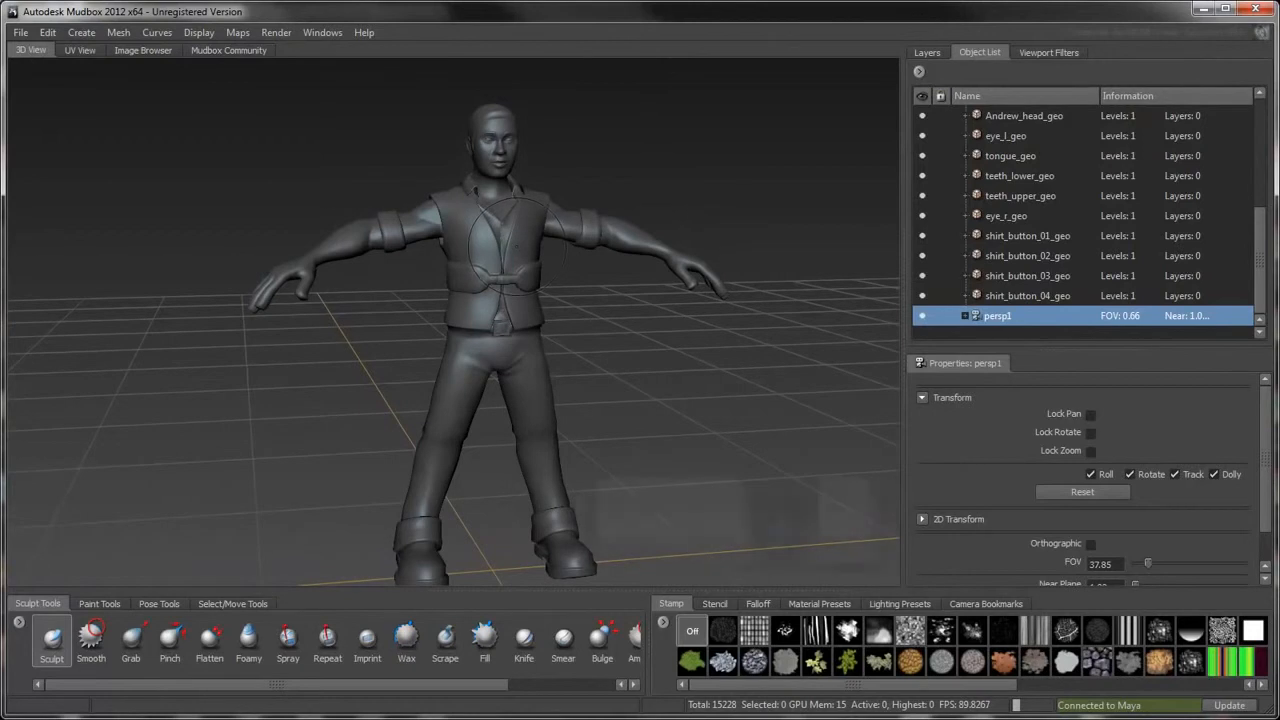
# Subdivide the body mesh up to level 4
pyautogui.hotkey('shift', 'd')
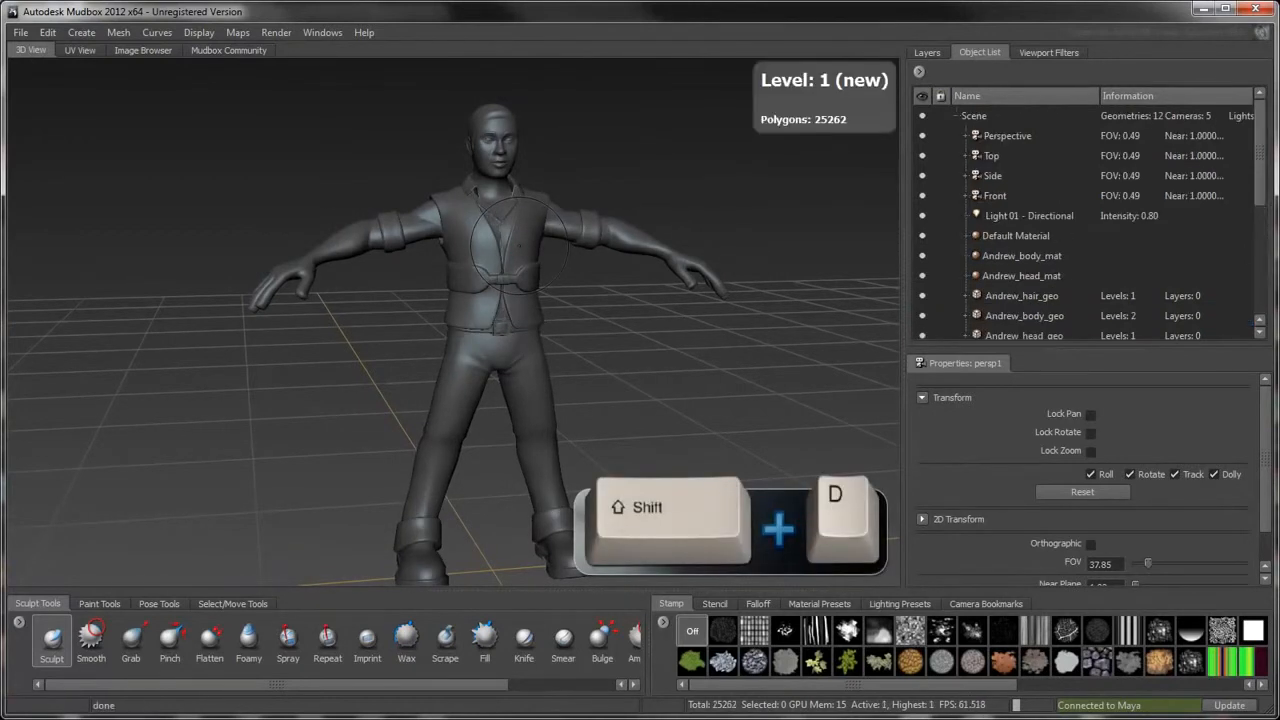
pyautogui.hotkey('shift', 'd')
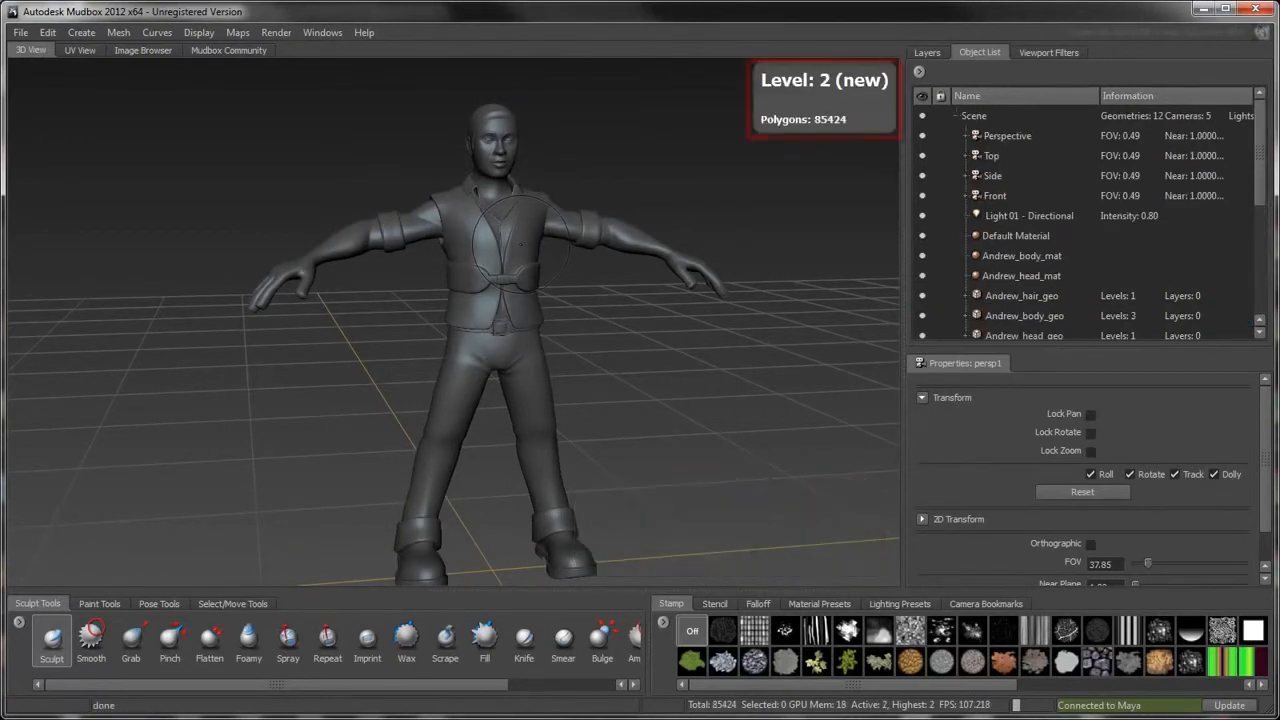
pyautogui.hotkey('shift', 'd')
pyautogui.hotkey('shift', 'd')
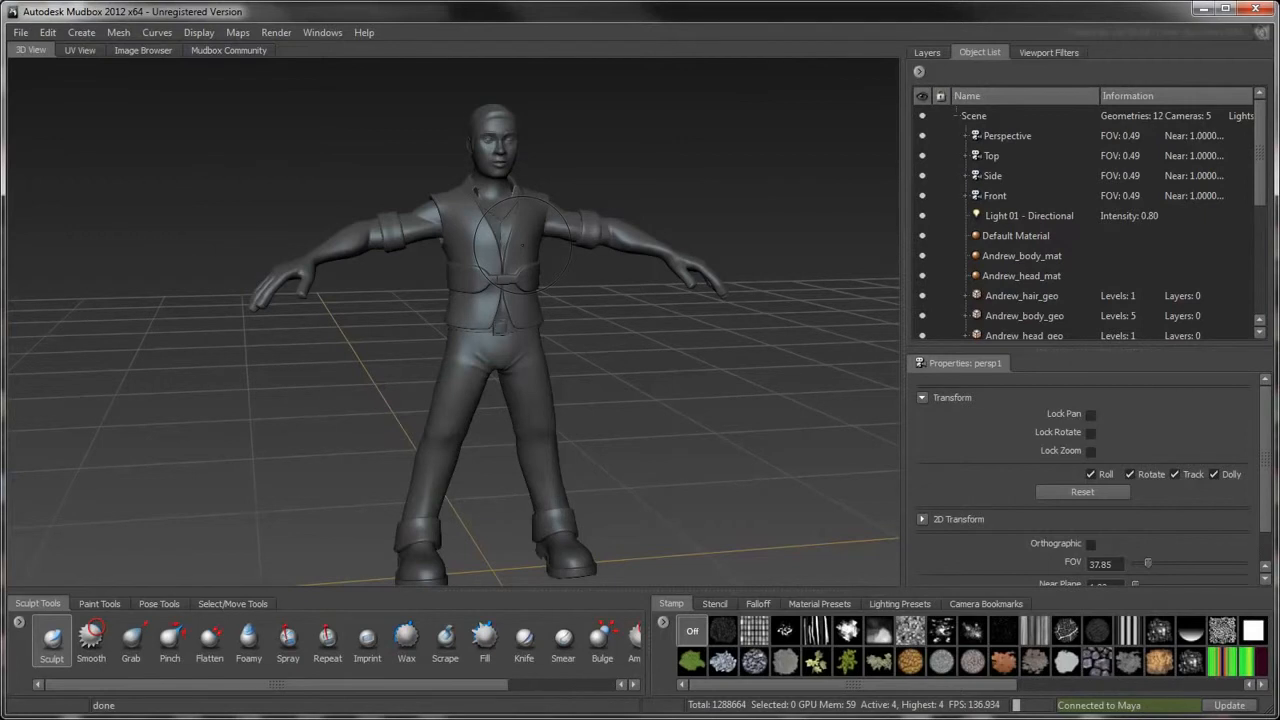
# Turn on the wireframe display and step the body mesh down to subdivision level 0
pyautogui.press('w')
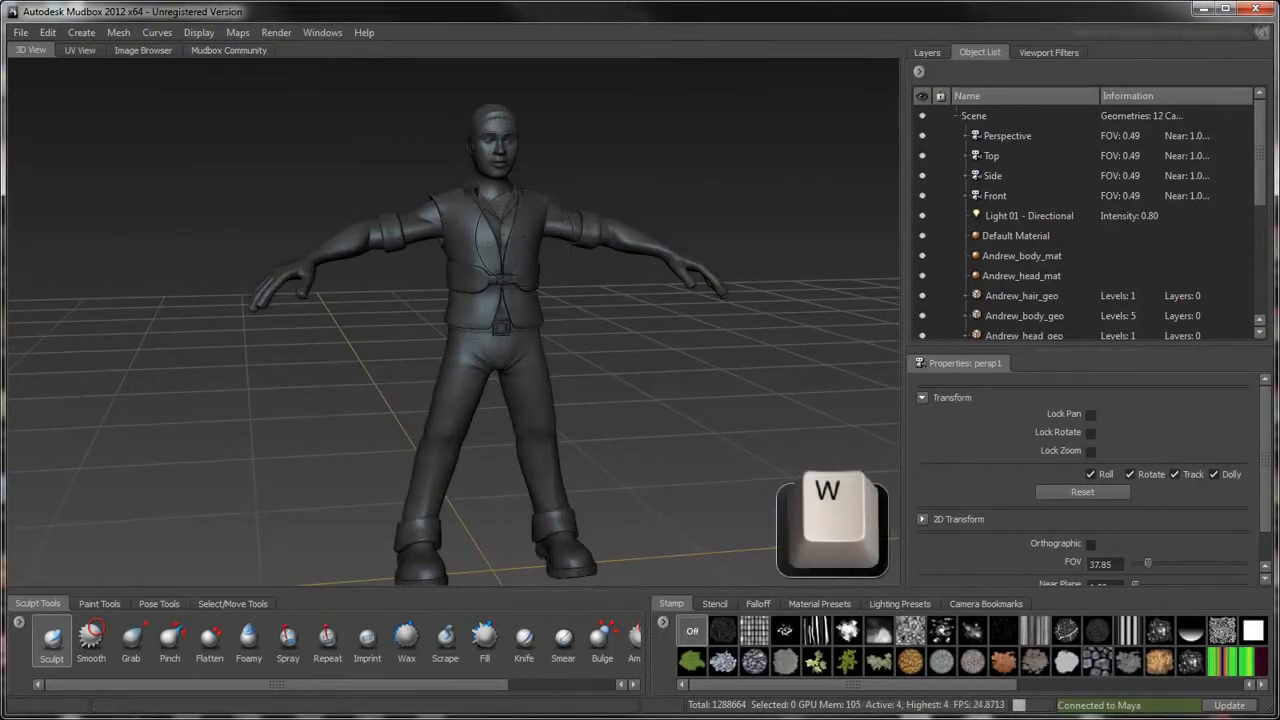
pyautogui.press('pageup')
pyautogui.press('pagedown')
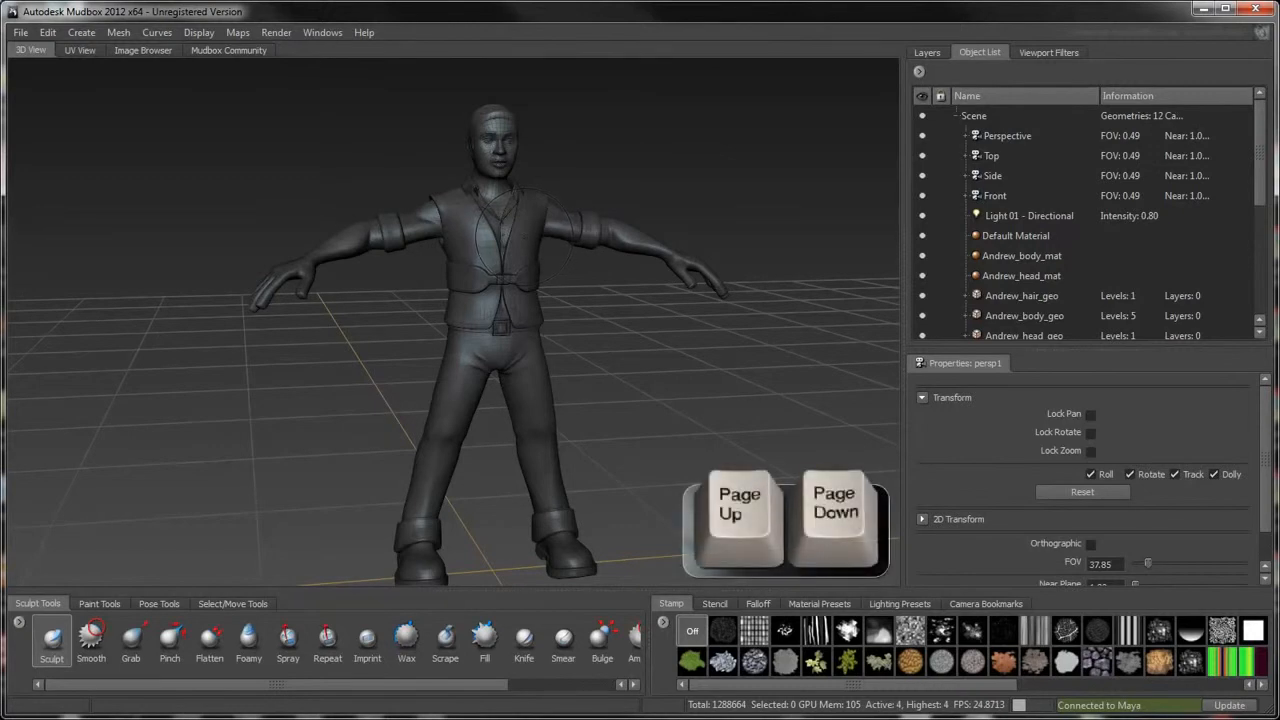
pyautogui.press('pagedown')
pyautogui.press('pagedown')
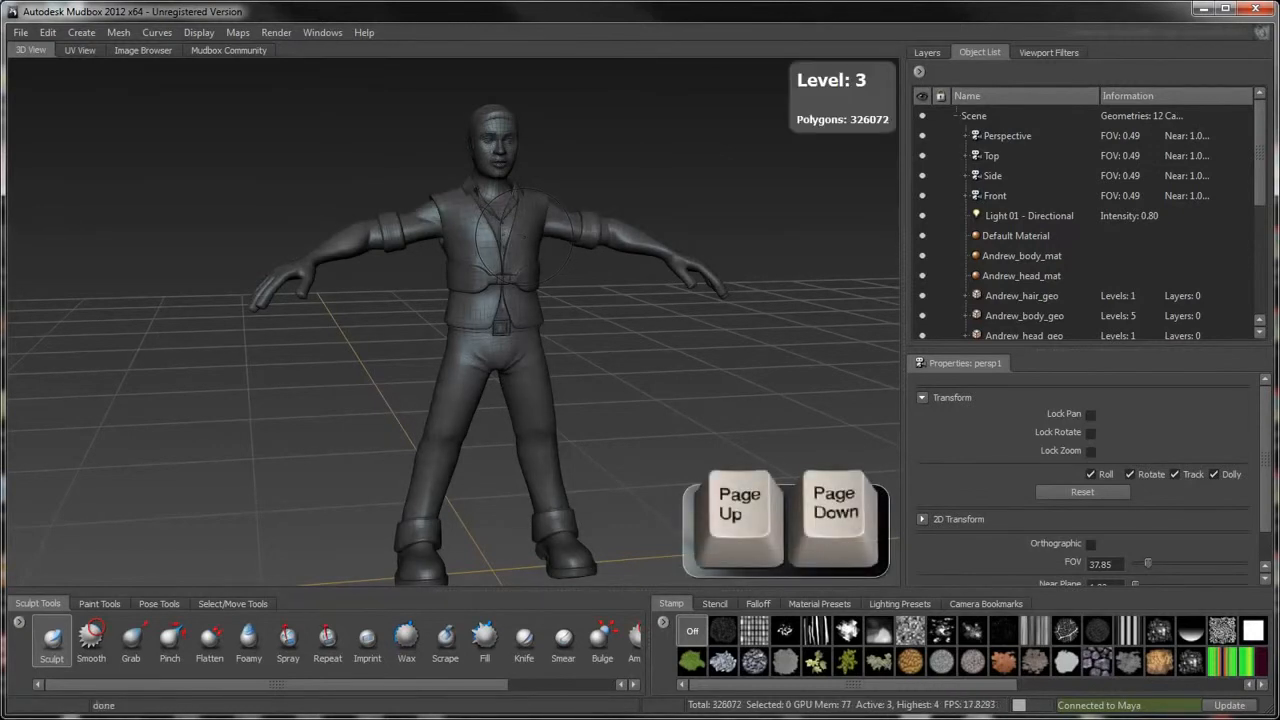
pyautogui.press('pagedown')
pyautogui.press('pagedown')
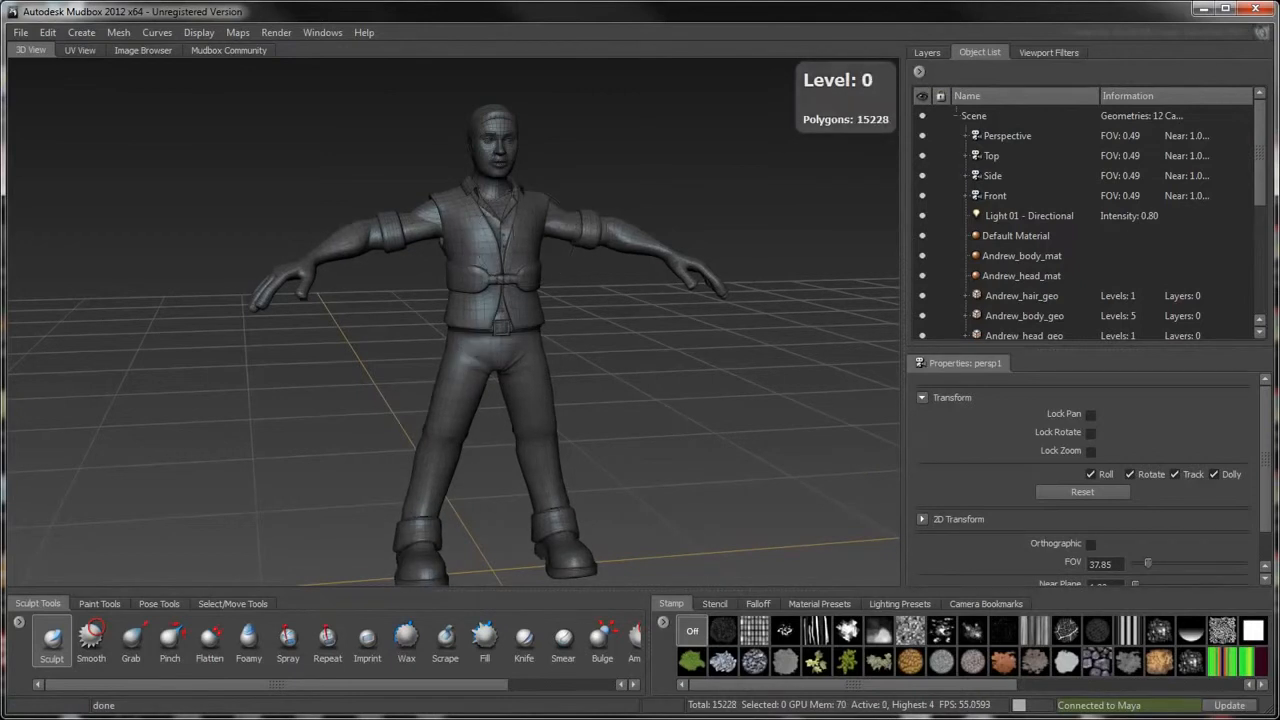
# Create a new Diffuse paint layer on the body mesh
pyautogui.click(930, 52)
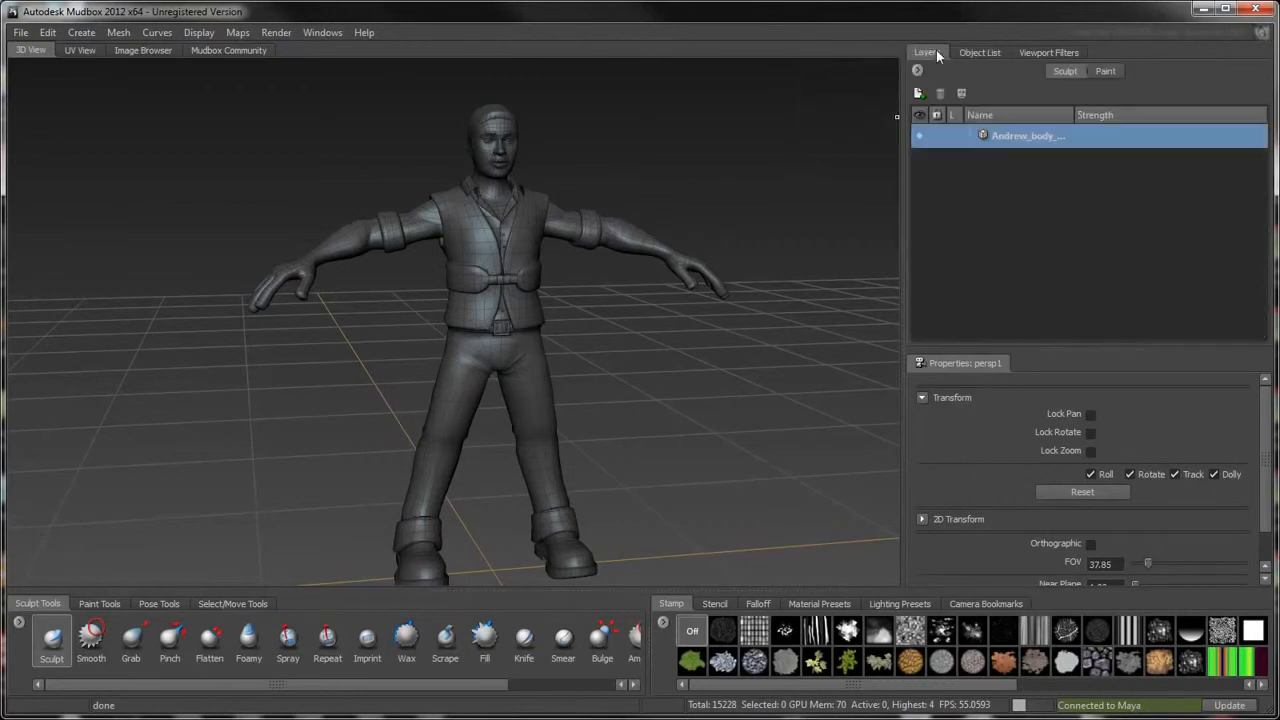
pyautogui.click(940, 95)
pyautogui.click(652, 412)
# Activate the Paint Brush and set its color to red
pyautogui.click(119, 603)
pyautogui.keyDown('alt'); pyautogui.moveTo(590, 400); pyautogui.dragTo(660, 375); pyautogui.keyUp('alt')
pyautogui.scroll(4, 650, 375)
pyautogui.click(1150, 401)
pyautogui.click(247, 171)
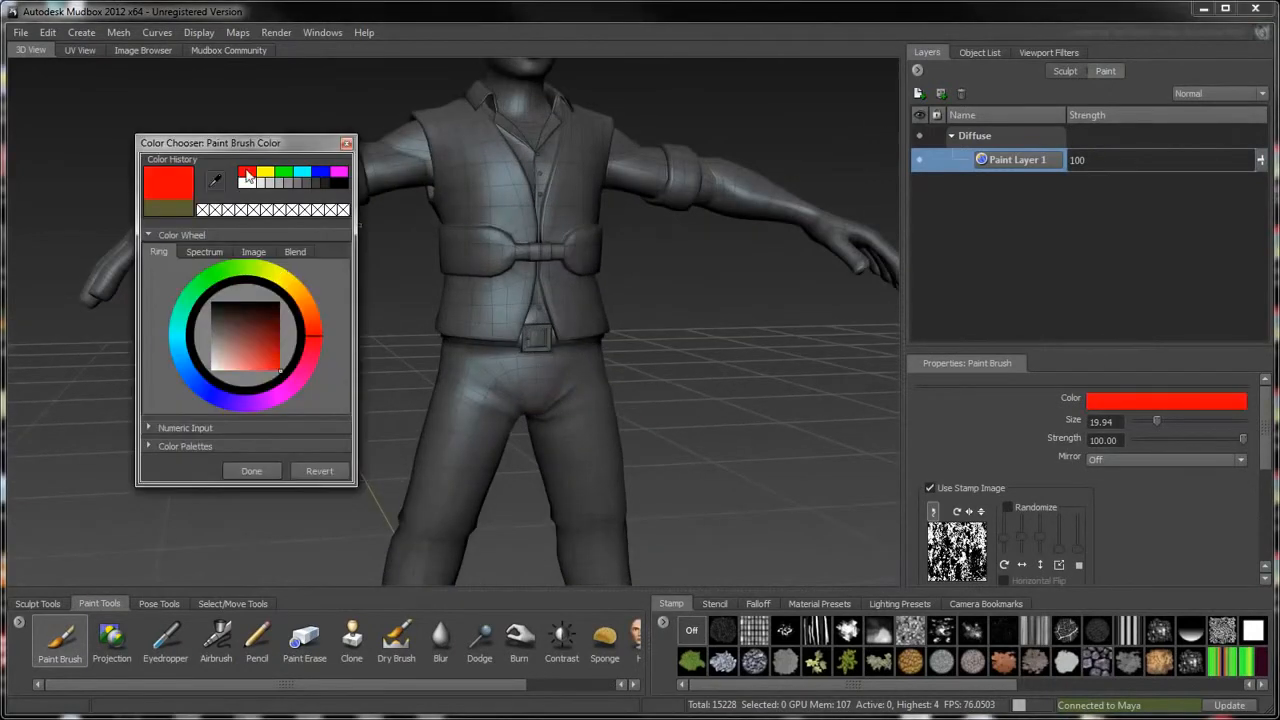
pyautogui.click(251, 471)
# Paint the character's right front vest panel red and turn off the brush's stamp image
pyautogui.moveTo(482, 232)
pyautogui.mouseDown()
pyautogui.moveTo(470, 245)
pyautogui.moveTo(472, 318)
pyautogui.moveTo(478, 200)
pyautogui.mouseUp()
pyautogui.click(930, 488)
pyautogui.moveTo(504, 310)
pyautogui.keyDown('alt'); pyautogui.mouseDown()
pyautogui.moveTo(430, 345)
pyautogui.moveTo(355, 305)
pyautogui.mouseUp(); pyautogui.keyUp('alt')
# Set the Paint Brush mirror axis to X and paint a red stroke on the vest
pyautogui.click(1100, 461)
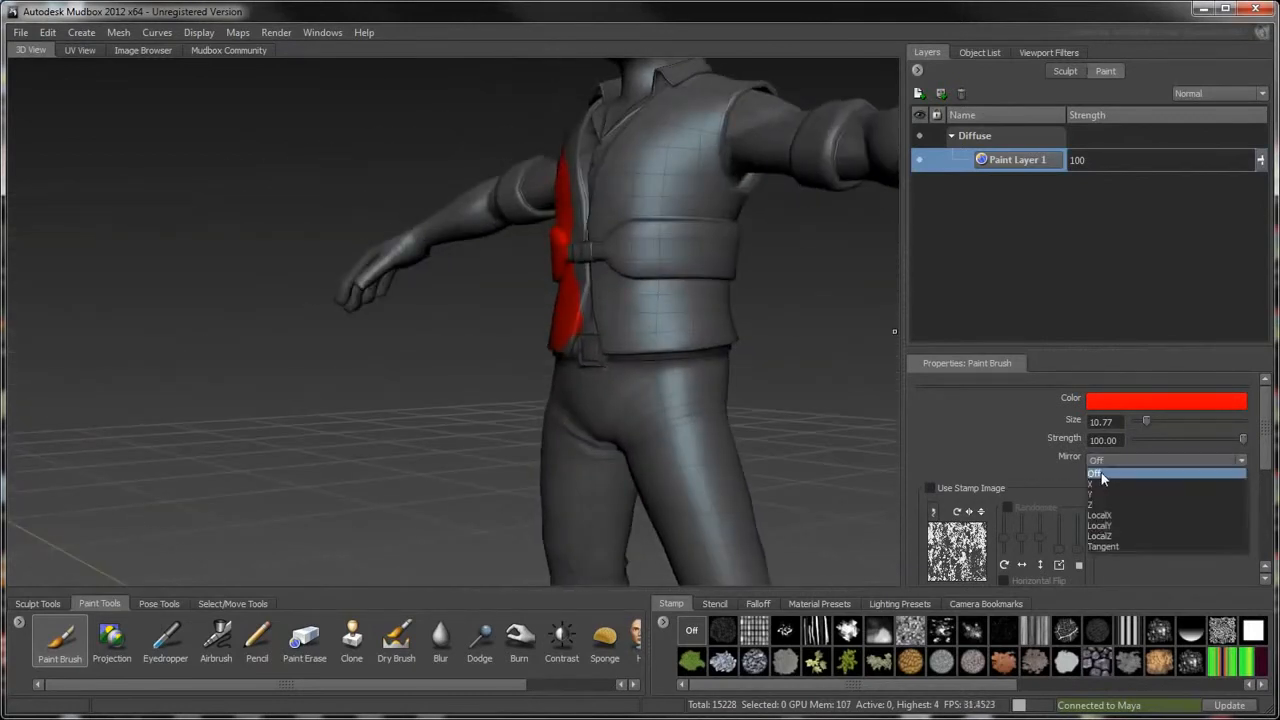
pyautogui.click(1100, 472)
pyautogui.moveTo(570, 285)
pyautogui.keyDown('alt'); pyautogui.mouseDown()
pyautogui.moveTo(656, 268)
pyautogui.moveTo(648, 174)
pyautogui.moveTo(656, 276)
pyautogui.mouseUp(); pyautogui.keyUp('alt')
pyautogui.keyDown('alt'); pyautogui.moveTo(656, 276); pyautogui.dragTo(384, 276); pyautogui.keyUp('alt')
pyautogui.moveTo(384, 276)
pyautogui.mouseDown()
pyautogui.moveTo(445, 262)
pyautogui.moveTo(464, 124)
pyautogui.moveTo(420, 340)
pyautogui.moveTo(480, 350)
pyautogui.mouseUp()
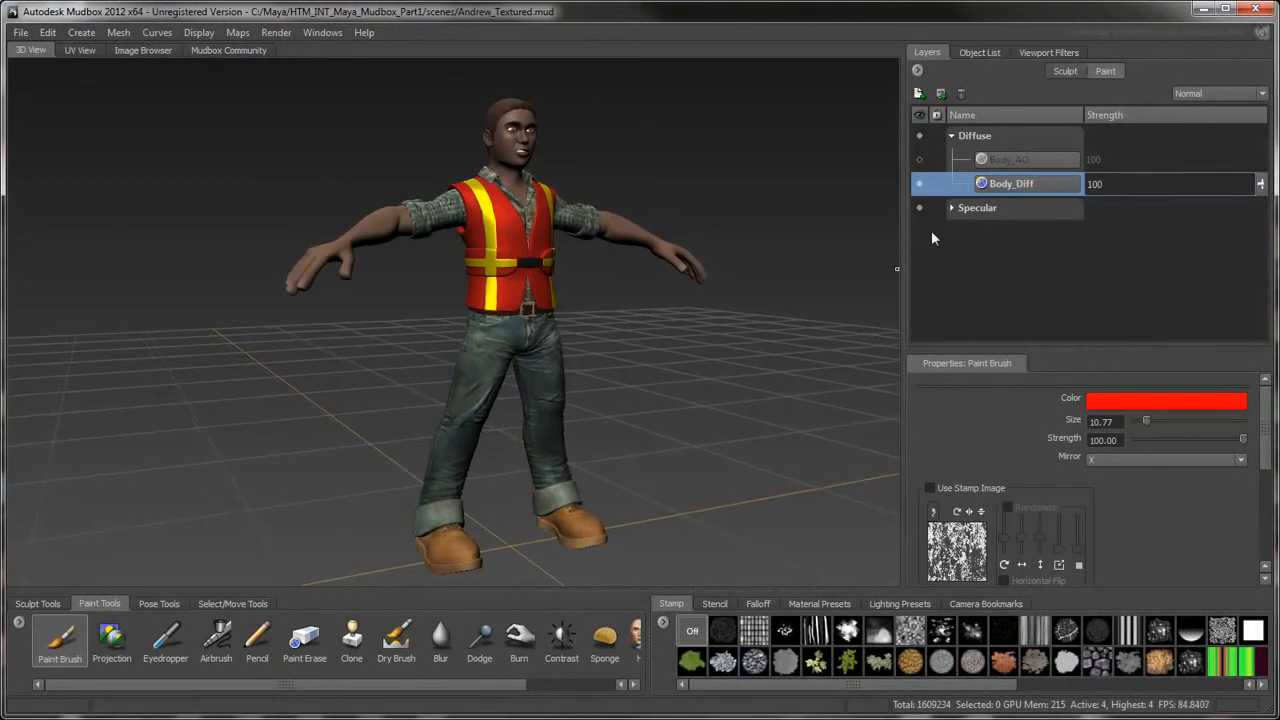
# Hide and restore the Body_Diff paint layer to compare the body with and without its diffuse texture, and check the character's back
pyautogui.click(920, 185)
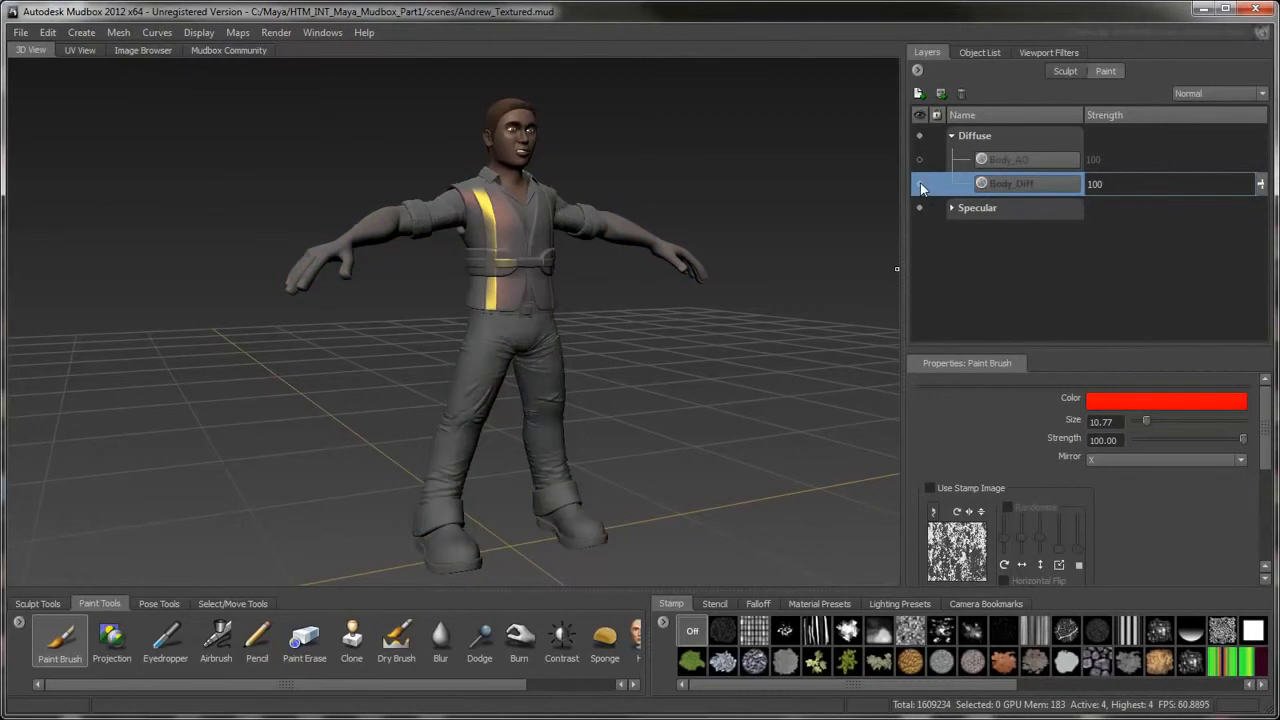
pyautogui.click(920, 185)
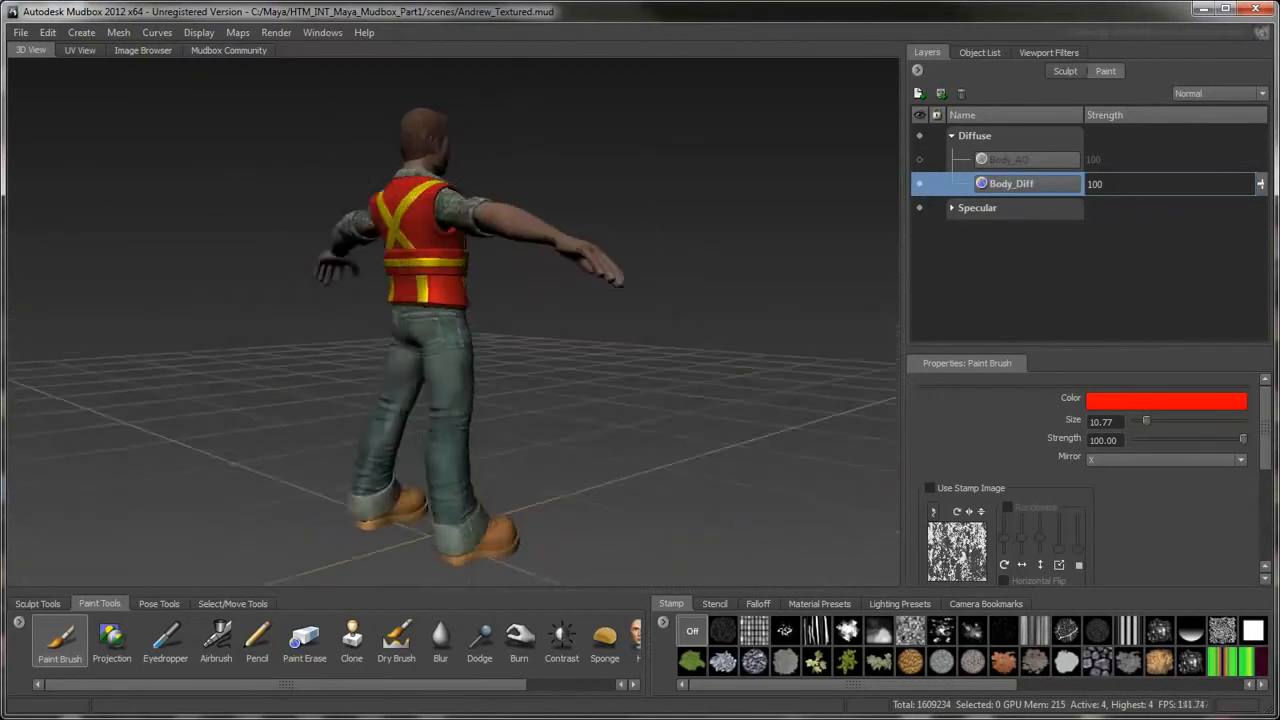
pyautogui.keyDown('alt'); pyautogui.moveTo(445, 230); pyautogui.dragTo(398, 258); pyautogui.keyUp('alt')
# Expand the Specular group and toggle the Body_Spec layer off and on to compare its effect from back and front
pyautogui.click(951, 208)
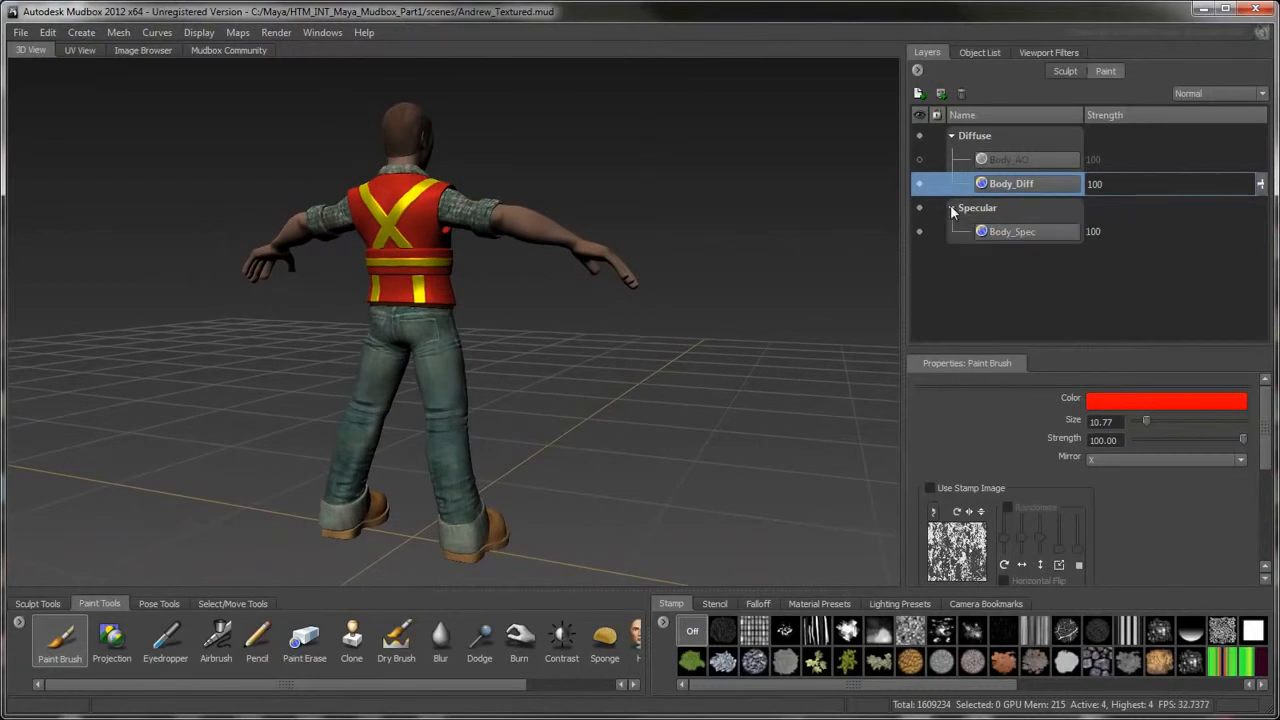
pyautogui.click(920, 232)
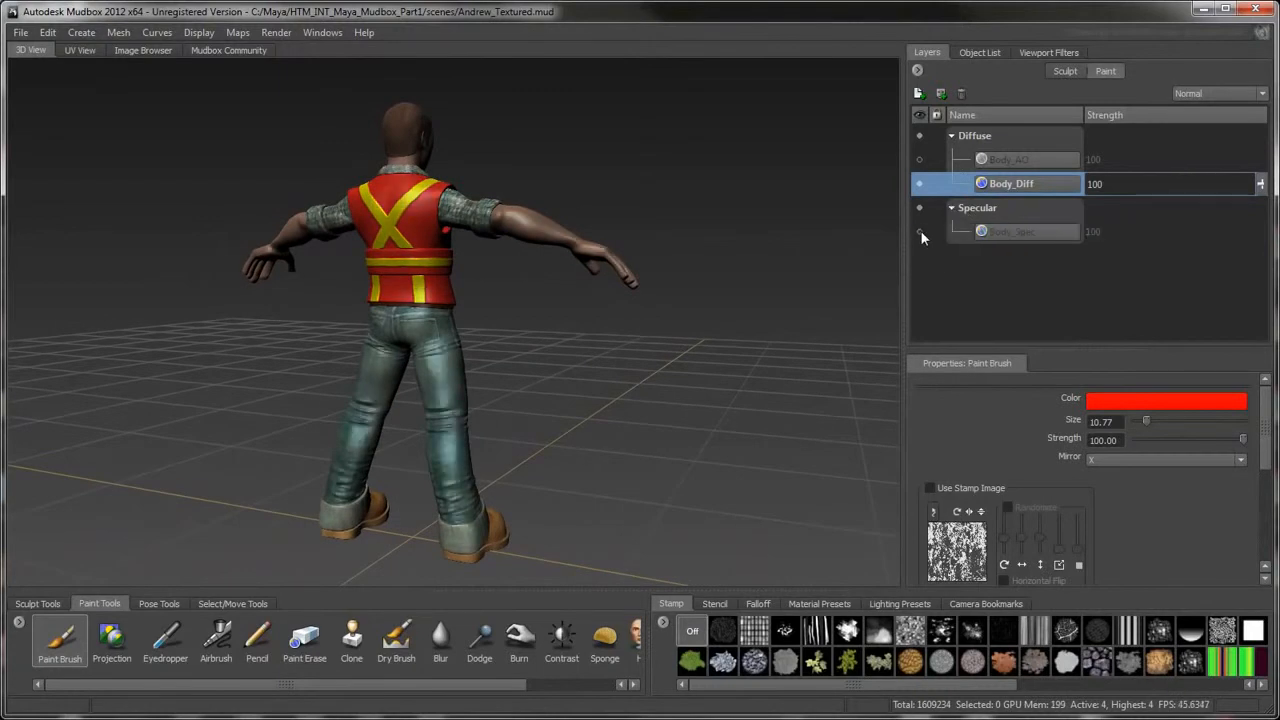
pyautogui.click(920, 232)
pyautogui.click(920, 232)
pyautogui.keyDown('alt'); pyautogui.moveTo(750, 285); pyautogui.dragTo(840, 240); pyautogui.keyUp('alt')
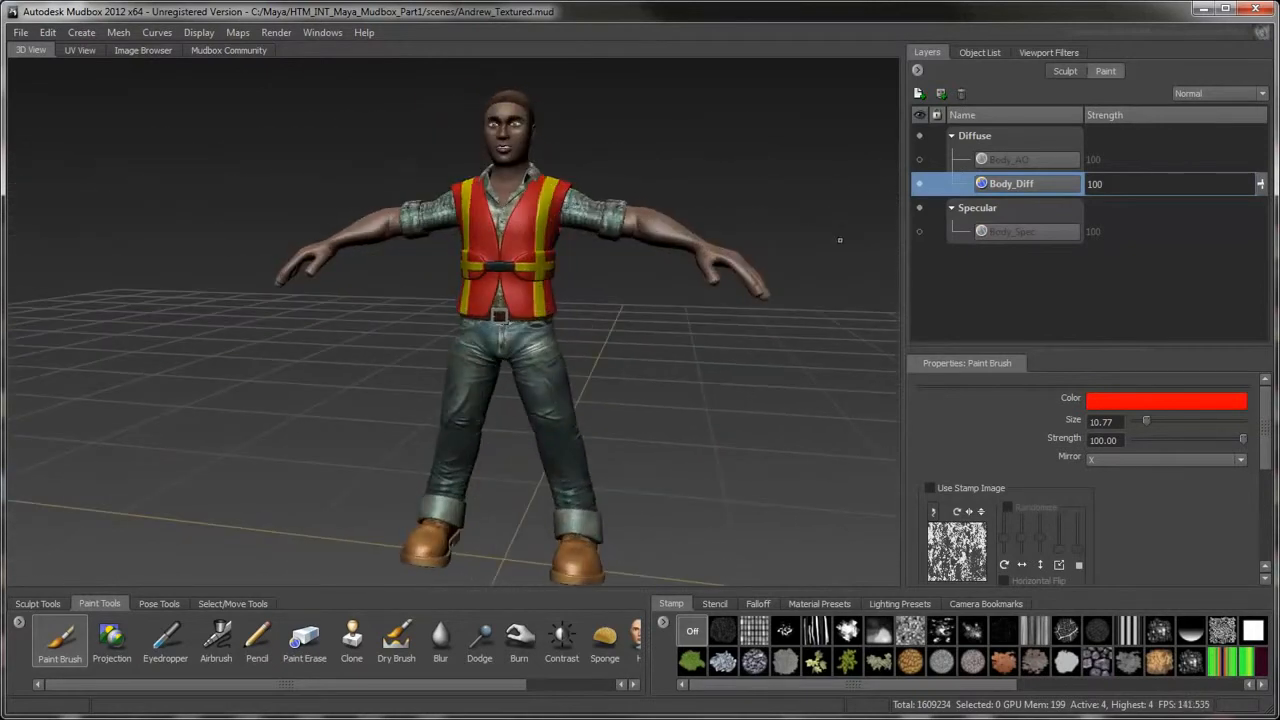
pyautogui.click(920, 232)
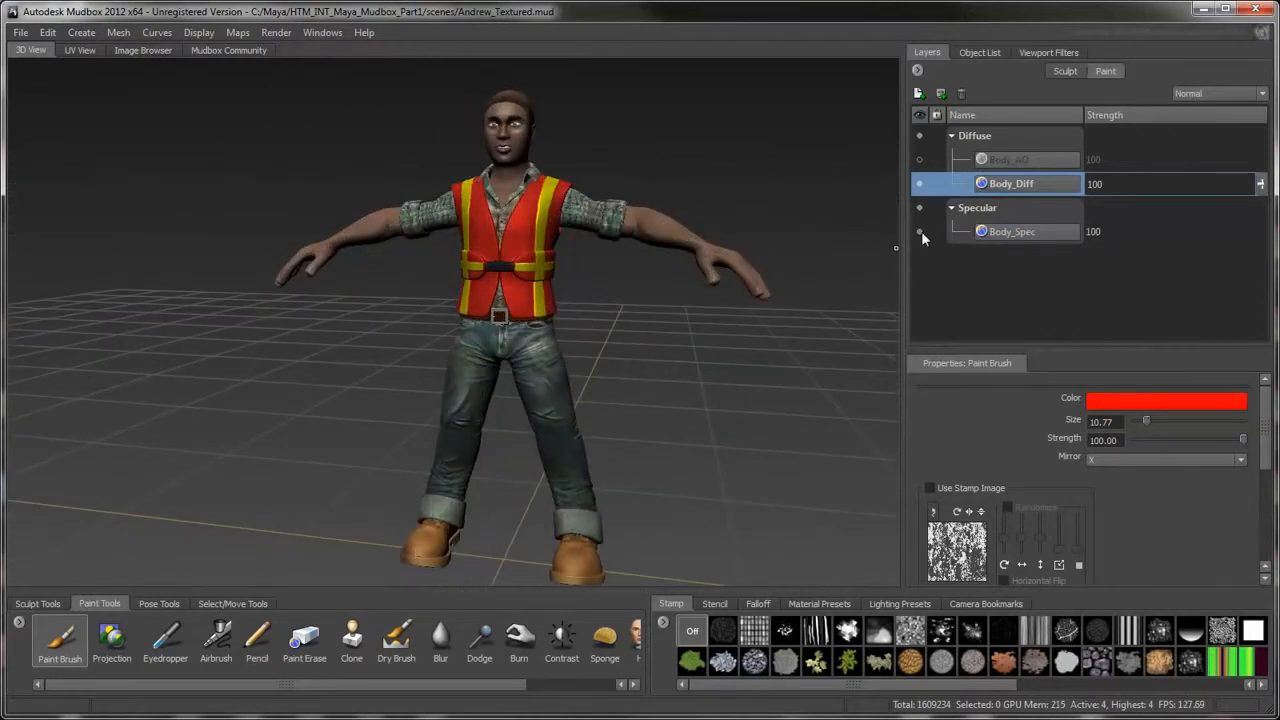
# Turn on the Body_AO layer's visibility and set its blend mode to Multiply
pyautogui.click(1009, 160)
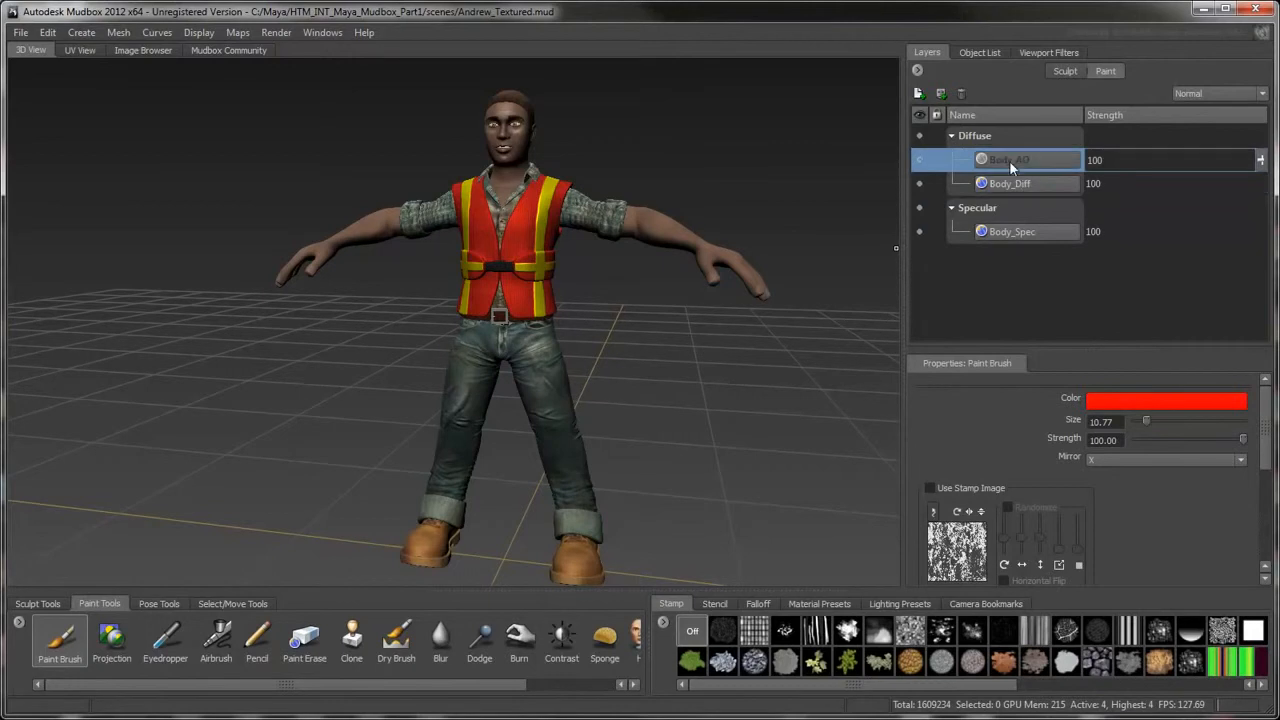
pyautogui.click(920, 160)
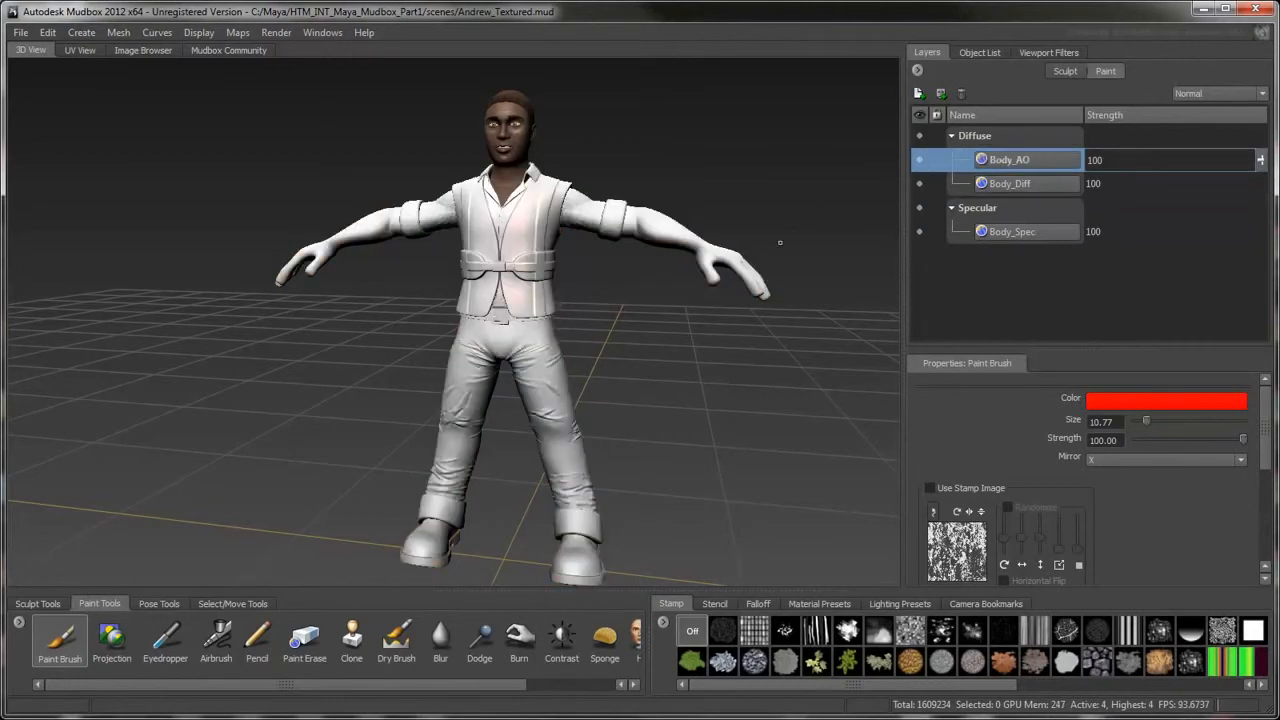
pyautogui.moveTo(380, 330)
pyautogui.keyDown('alt'); pyautogui.mouseDown()
pyautogui.moveTo(705, 322)
pyautogui.moveTo(690, 285)
pyautogui.moveTo(515, 292)
pyautogui.moveTo(395, 325)
pyautogui.mouseUp(); pyautogui.keyUp('alt')
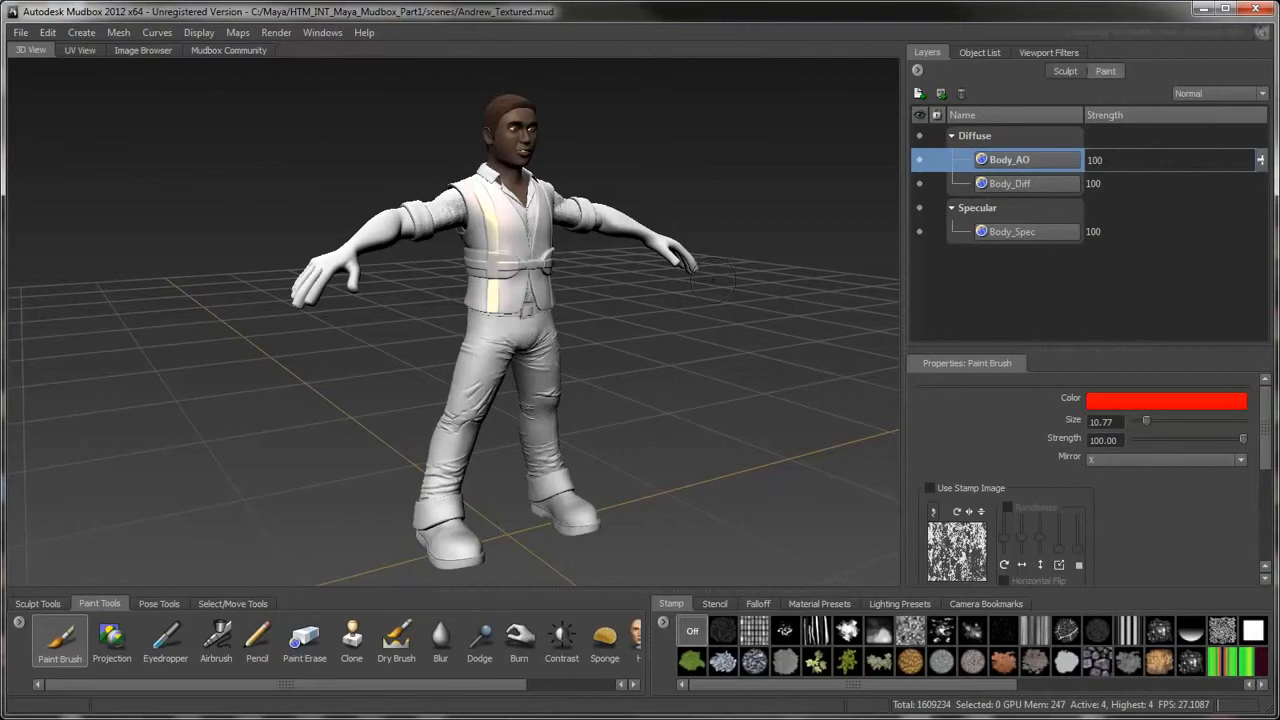
pyautogui.click(1250, 95)
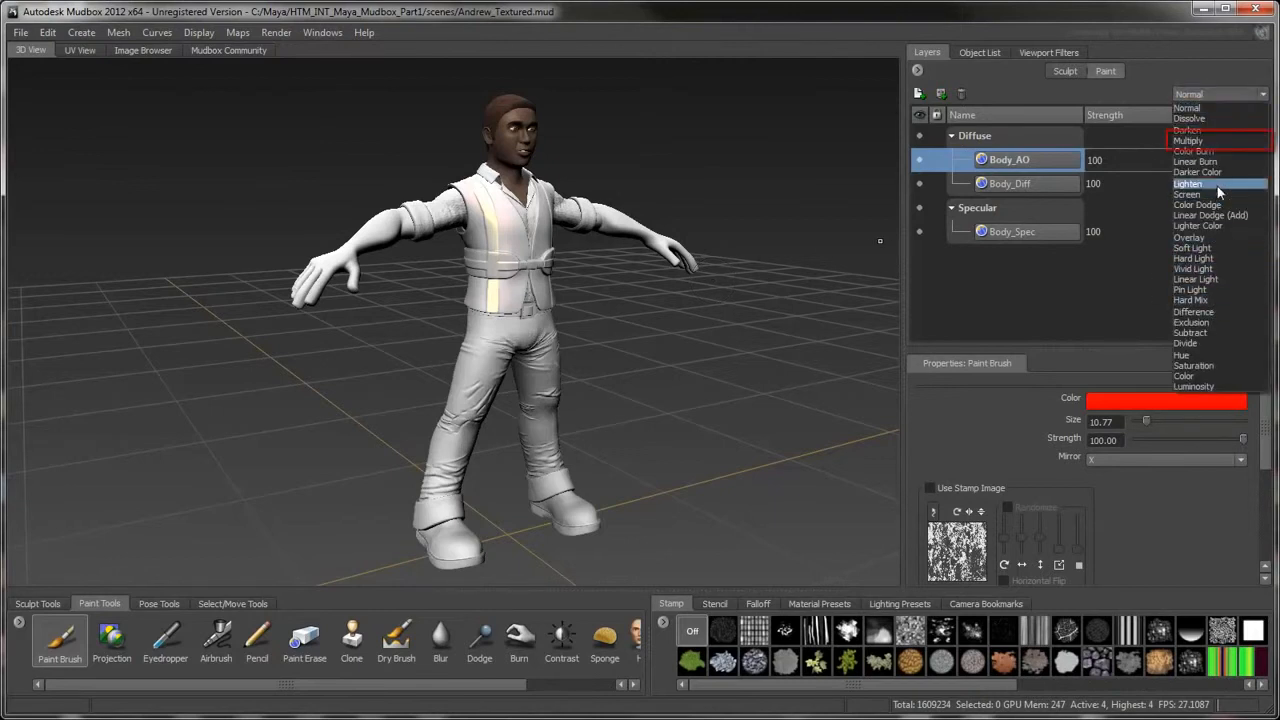
pyautogui.click(1216, 142)
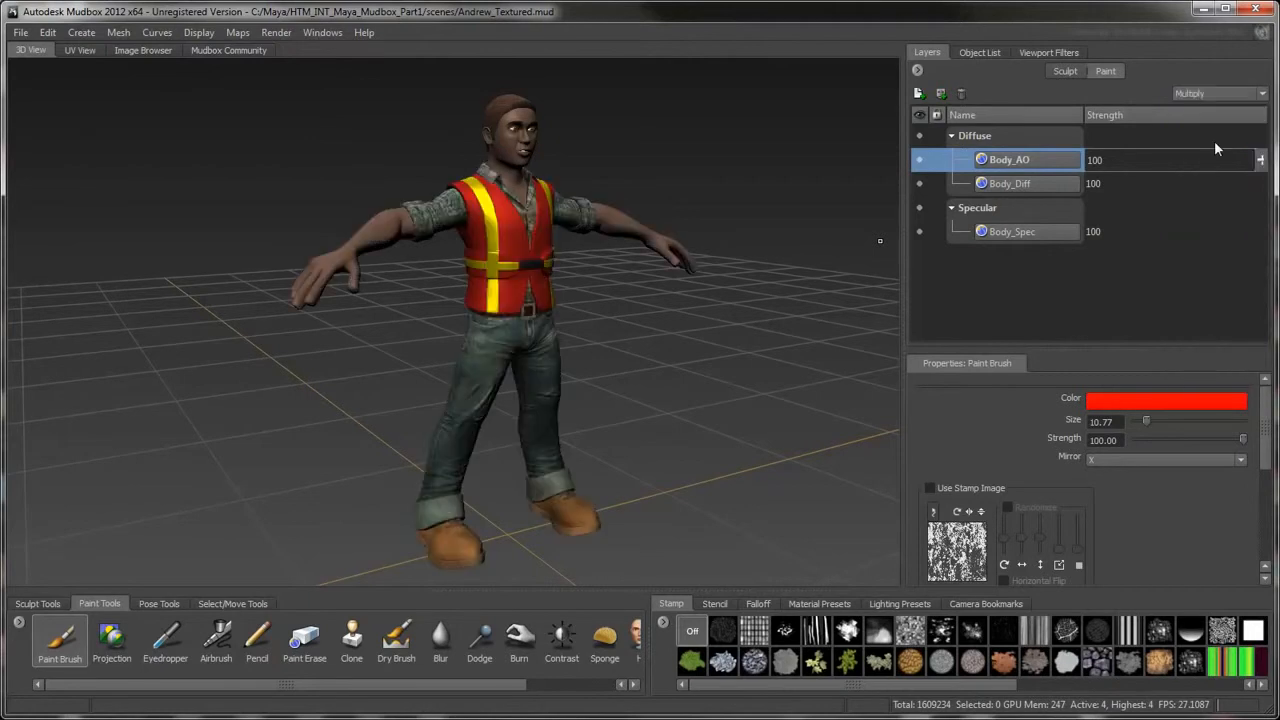
# Examine the vest, jeans and upper body up close with the ambient occlusion layer multiplied over the diffuse texture
pyautogui.keyDown('alt'); pyautogui.moveTo(510, 322); pyautogui.dragTo(658, 291, button='right'); pyautogui.keyUp('alt')
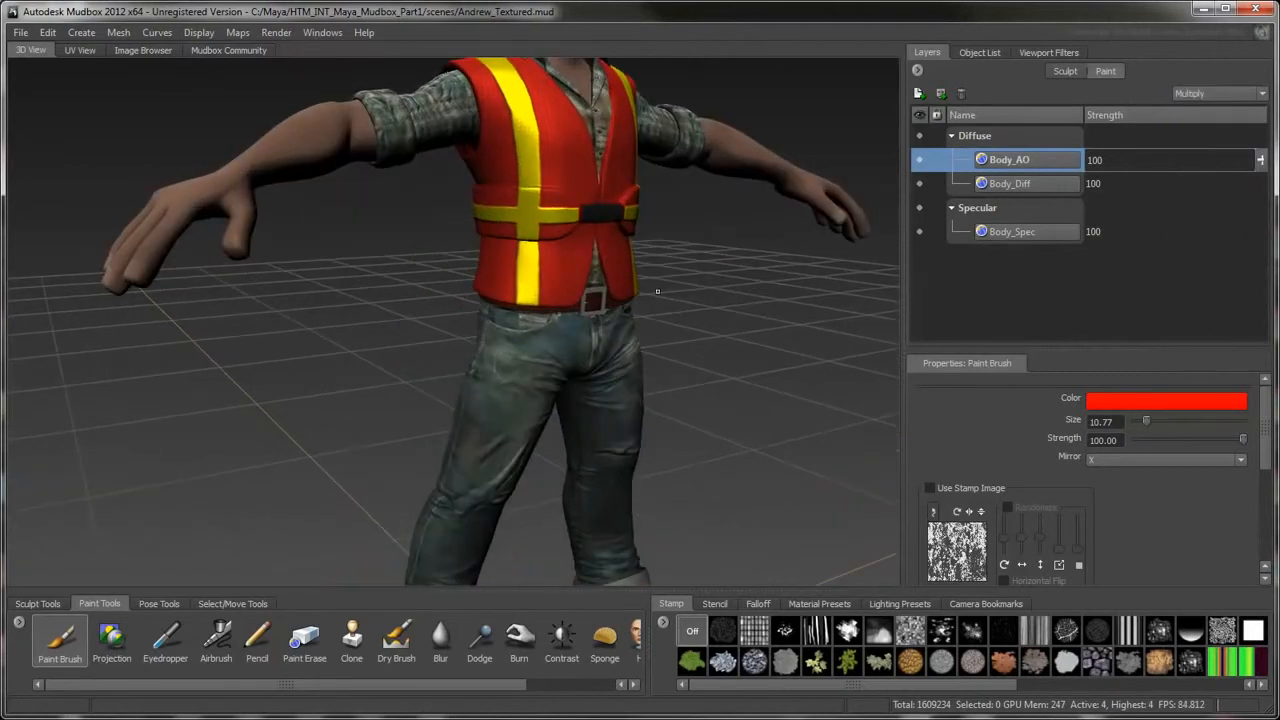
pyautogui.keyDown('alt'); pyautogui.moveTo(658, 291); pyautogui.dragTo(640, 462, button='middle'); pyautogui.keyUp('alt')
pyautogui.keyDown('alt'); pyautogui.moveTo(640, 462); pyautogui.dragTo(720, 390); pyautogui.keyUp('alt')
pyautogui.keyDown('alt'); pyautogui.moveTo(680, 460); pyautogui.dragTo(614, 323, button='middle'); pyautogui.keyUp('alt')
pyautogui.keyDown('alt'); pyautogui.moveTo(614, 323); pyautogui.dragTo(500, 376); pyautogui.keyUp('alt')
pyautogui.keyDown('alt'); pyautogui.moveTo(500, 376); pyautogui.dragTo(470, 376, button='right'); pyautogui.keyUp('alt')
pyautogui.keyDown('alt'); pyautogui.moveTo(470, 376); pyautogui.dragTo(452, 505, button='middle'); pyautogui.keyUp('alt')
pyautogui.keyDown('alt'); pyautogui.moveTo(452, 505); pyautogui.dragTo(420, 508); pyautogui.keyUp('alt')
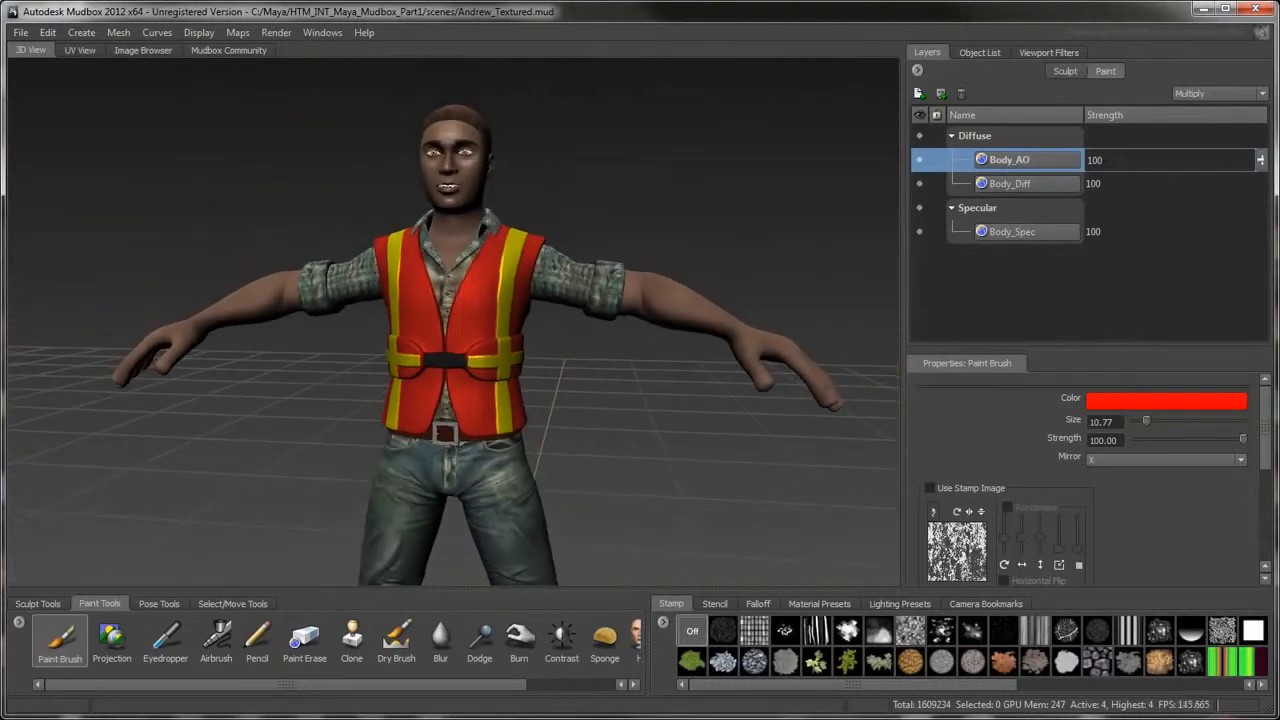
# Select Andrew_head_geo and toggle its paint layers off and on to review the head textures
pyautogui.click(979, 52)
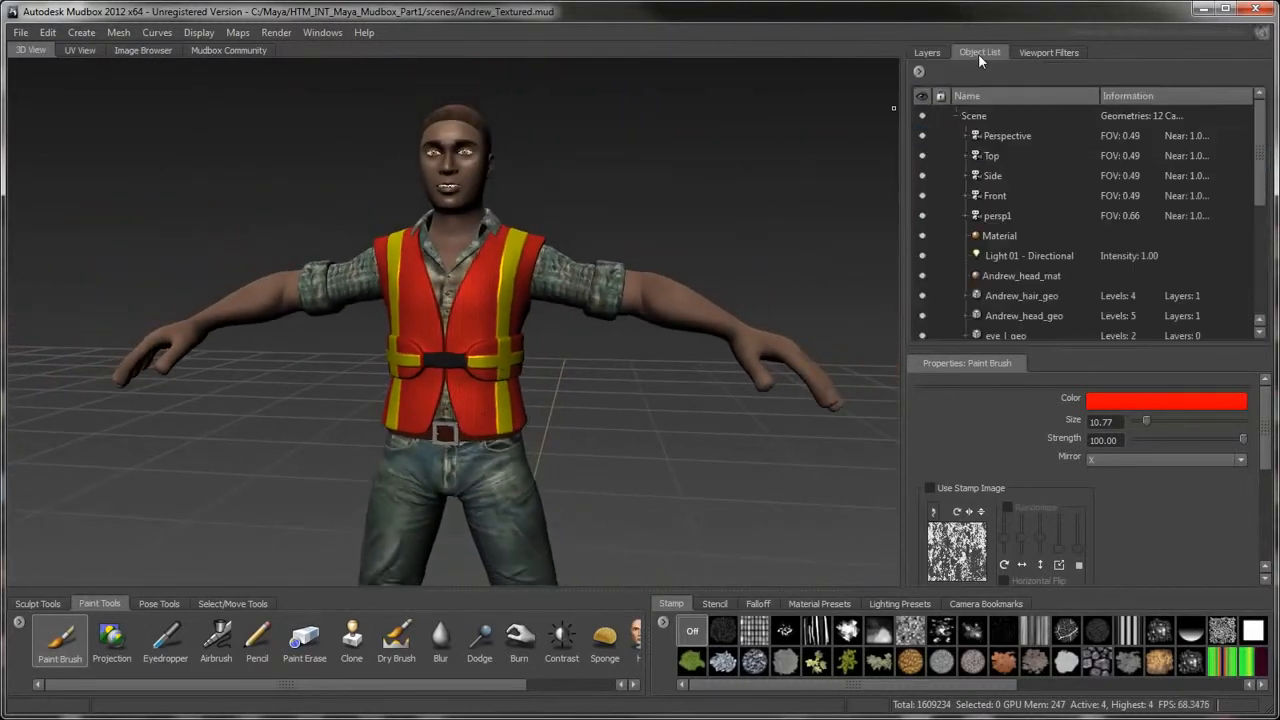
pyautogui.click(1024, 318)
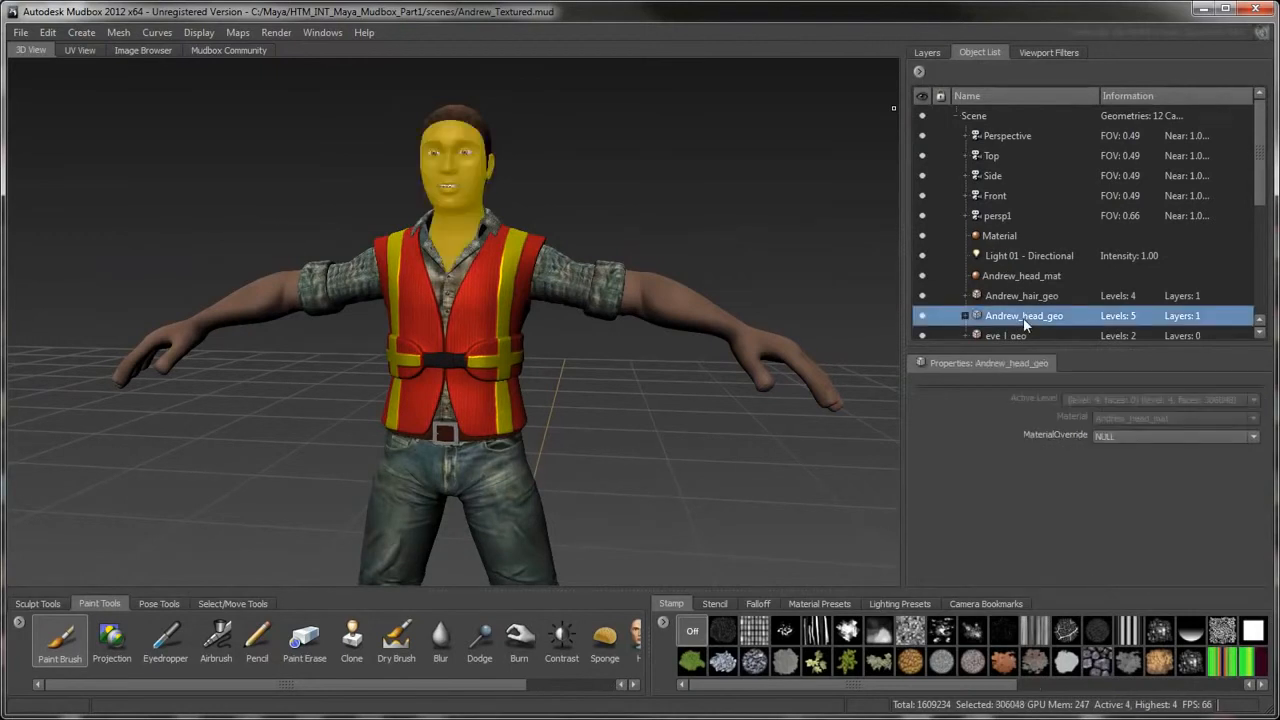
pyautogui.click(930, 53)
pyautogui.click(920, 160)
pyautogui.click(919, 183)
pyautogui.click(919, 183)
pyautogui.click(920, 160)
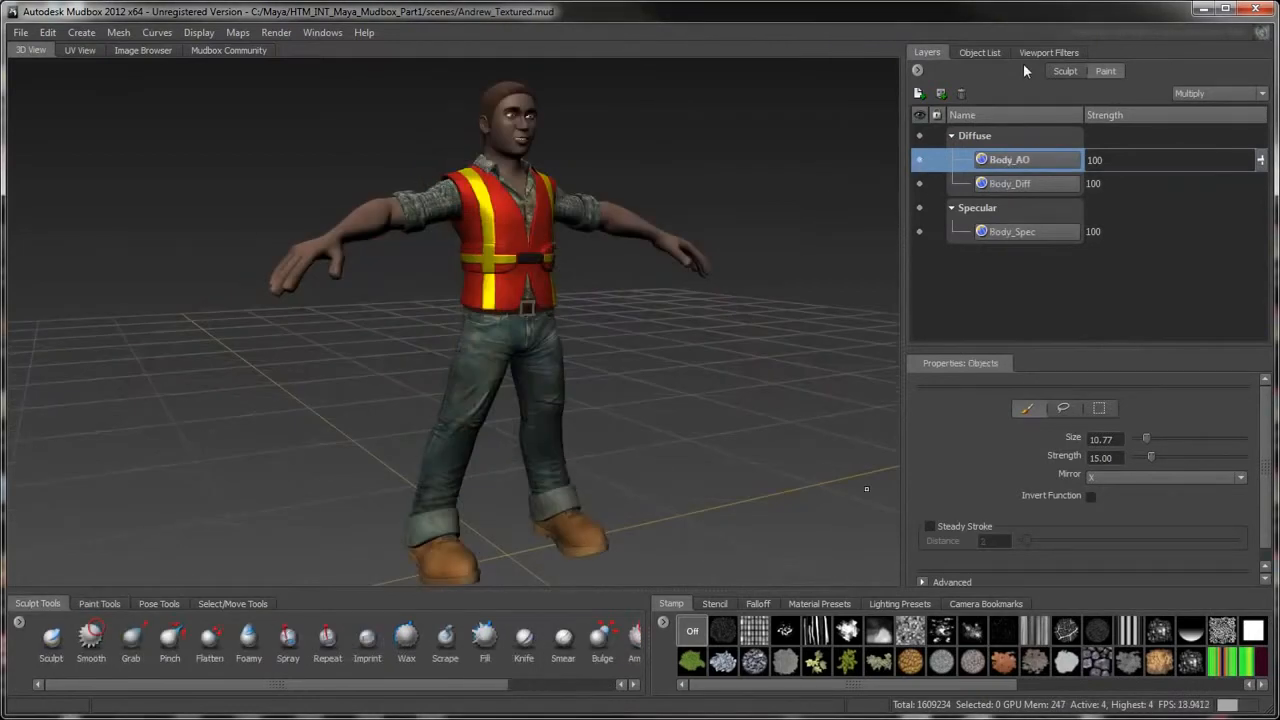
# Switch to the body's sculpt layers and toggle the top sculpt layer off and on to compare the sculpted detail on vest and hand
pyautogui.click(1065, 71)
pyautogui.click(918, 136)
pyautogui.keyDown('alt'); pyautogui.moveTo(652, 215); pyautogui.dragTo(747, 245, button='right'); pyautogui.keyUp('alt')
pyautogui.keyDown('alt'); pyautogui.moveTo(747, 245); pyautogui.dragTo(731, 418, button='middle'); pyautogui.keyUp('alt')
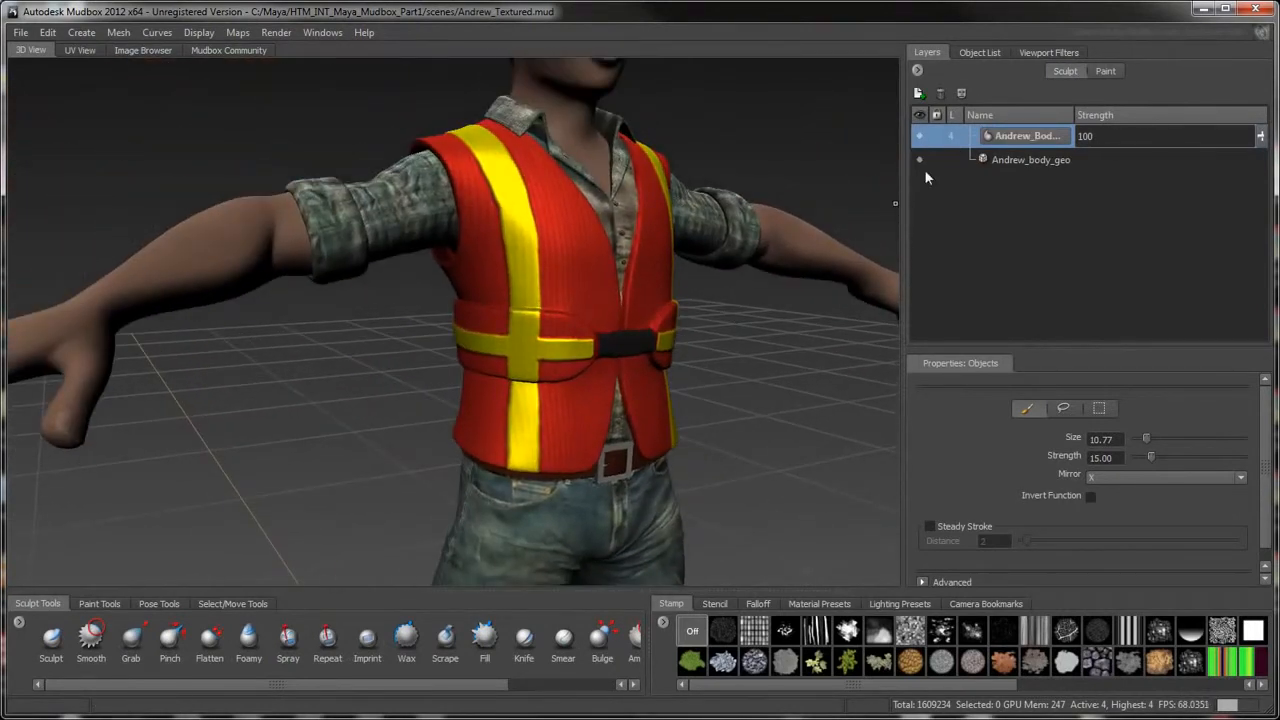
pyautogui.click(919, 136)
pyautogui.click(920, 137)
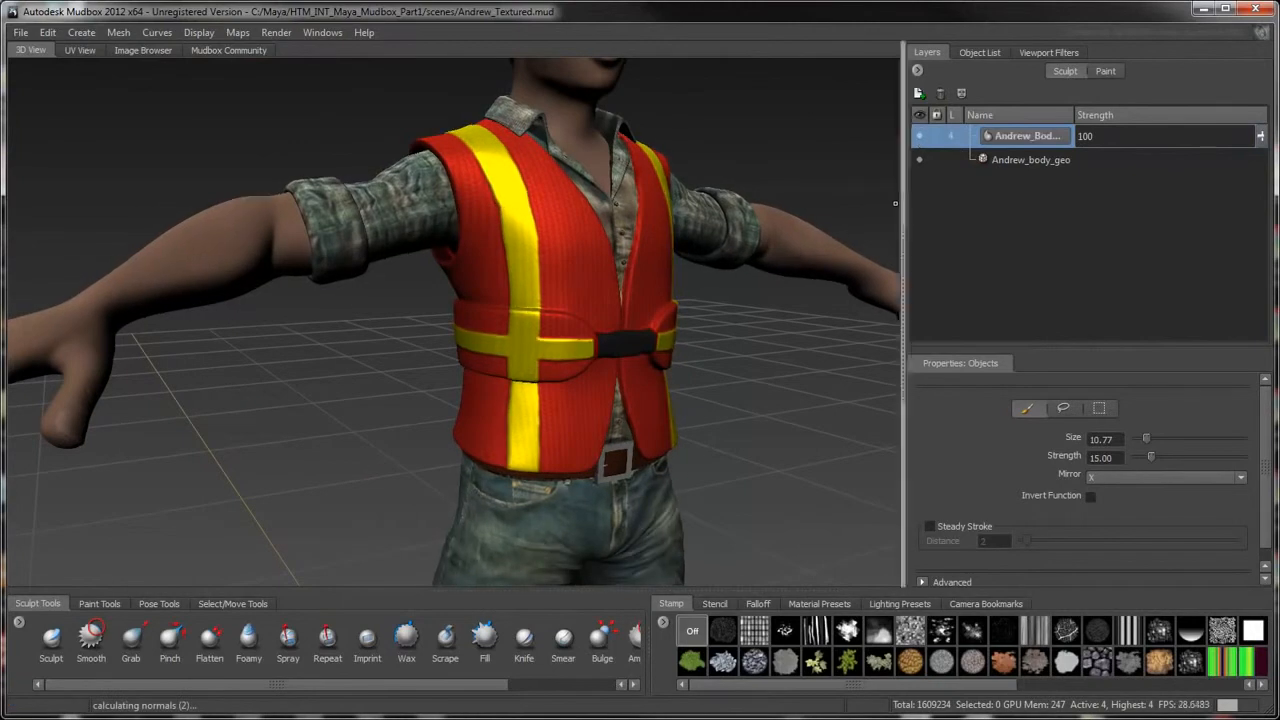
pyautogui.keyDown('alt'); pyautogui.moveTo(537, 230); pyautogui.dragTo(718, 138, button='middle'); pyautogui.keyUp('alt')
pyautogui.click(920, 137)
pyautogui.click(920, 137)
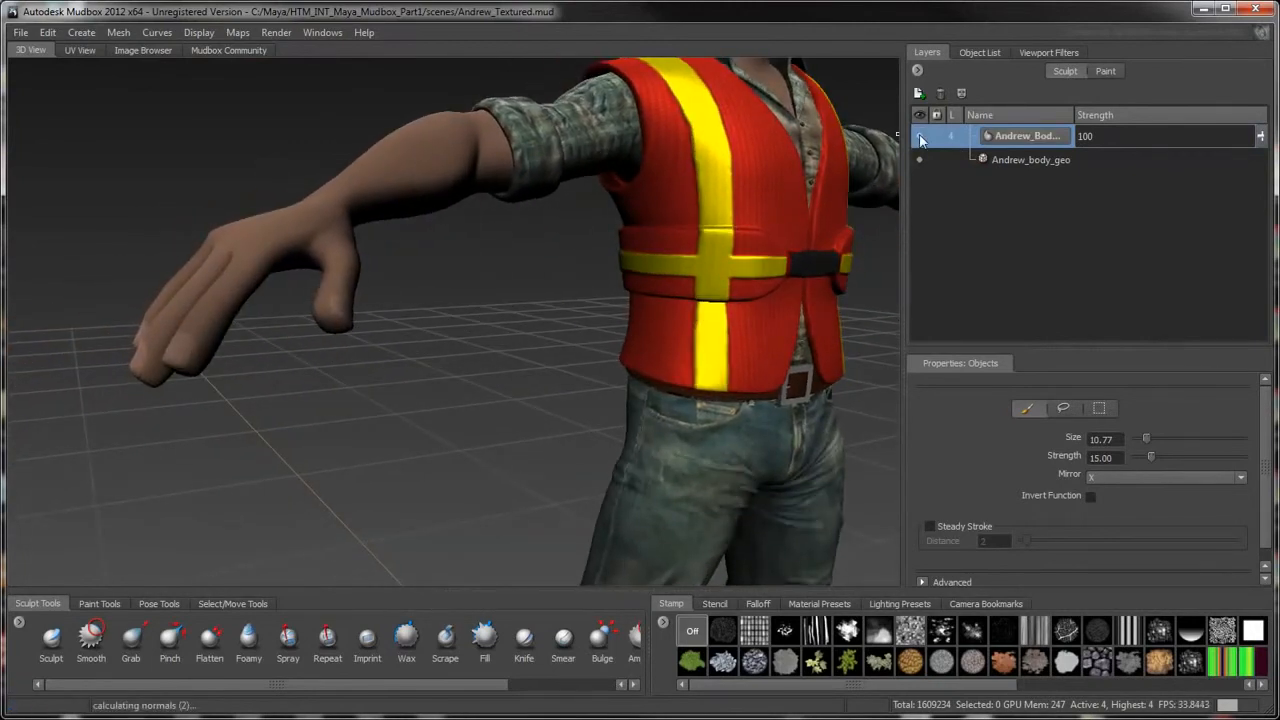
# Expand Andrew_body_geo in the object list and widen the Name column to read its subdivision levels
pyautogui.click(975, 54)
pyautogui.scroll(-5, 1000, 220)
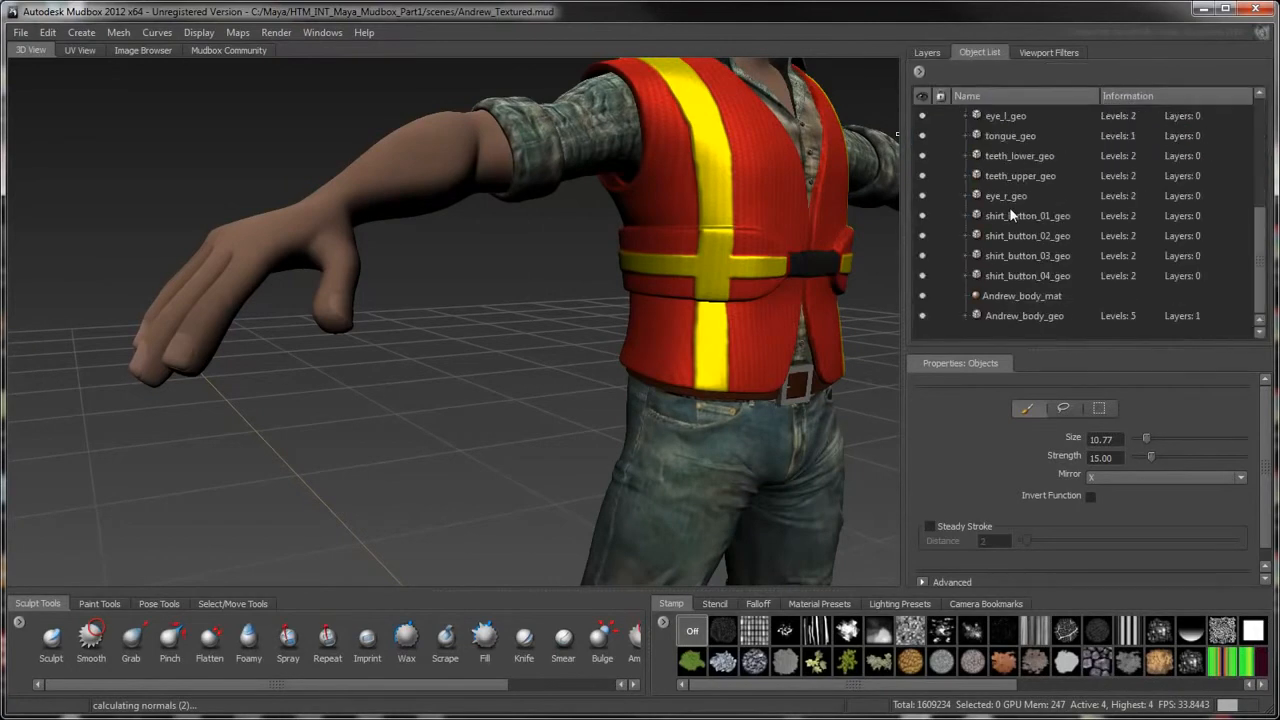
pyautogui.click(967, 316)
pyautogui.scroll(-2, 963, 309)
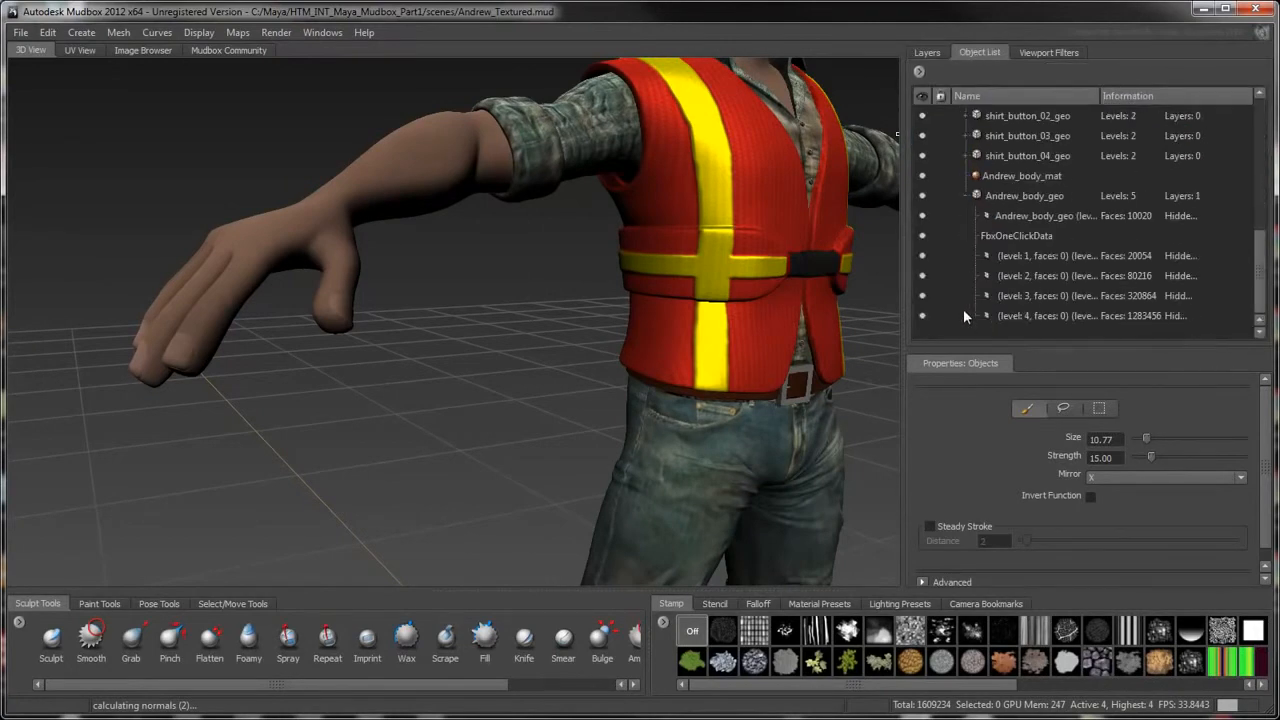
pyautogui.moveTo(1098, 96); pyautogui.dragTo(1182, 97)
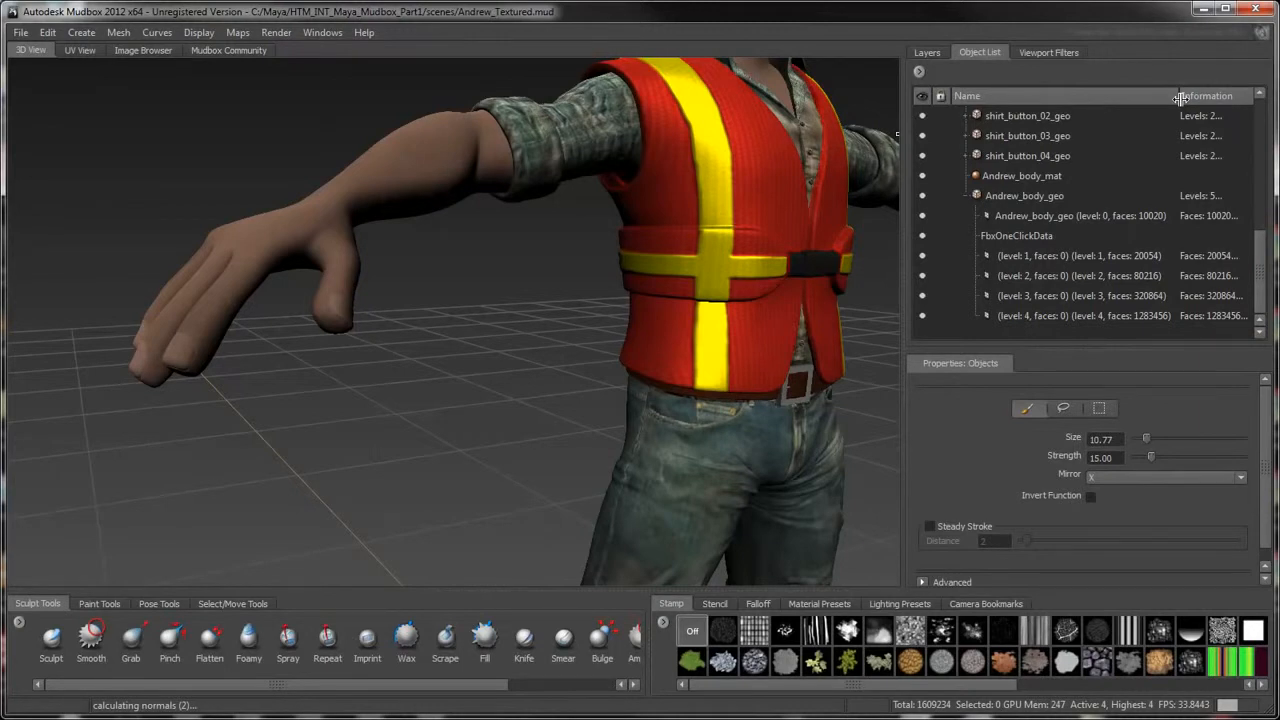
# Start a new texture map extraction operation with Normal Map as the map to generate, and fit its dialog on screen
pyautogui.keyDown('alt'); pyautogui.moveTo(780, 140); pyautogui.dragTo(660, 243, button='middle'); pyautogui.keyUp('alt')
pyautogui.keyDown('alt'); pyautogui.moveTo(660, 243); pyautogui.dragTo(560, 270, button='right'); pyautogui.keyUp('alt')
pyautogui.keyDown('alt'); pyautogui.moveTo(560, 205); pyautogui.dragTo(501, 190, button='right'); pyautogui.keyUp('alt')
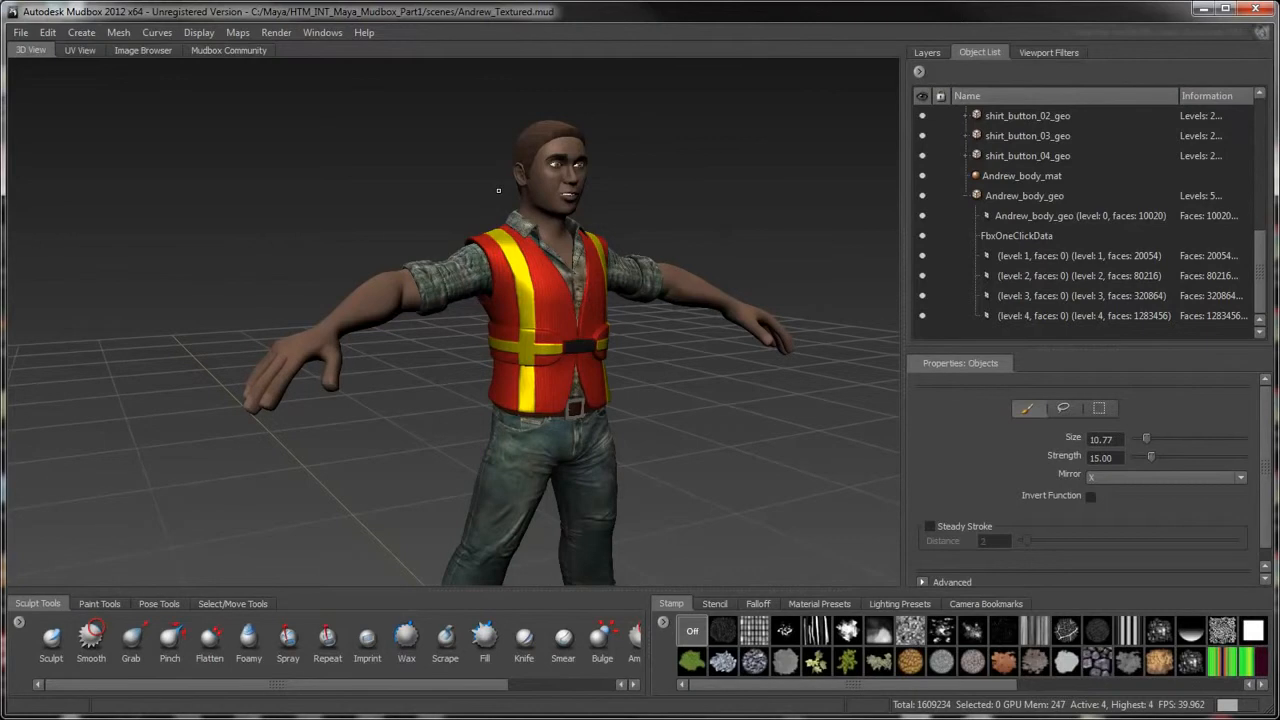
pyautogui.click(237, 32)
pyautogui.moveTo(300, 49)
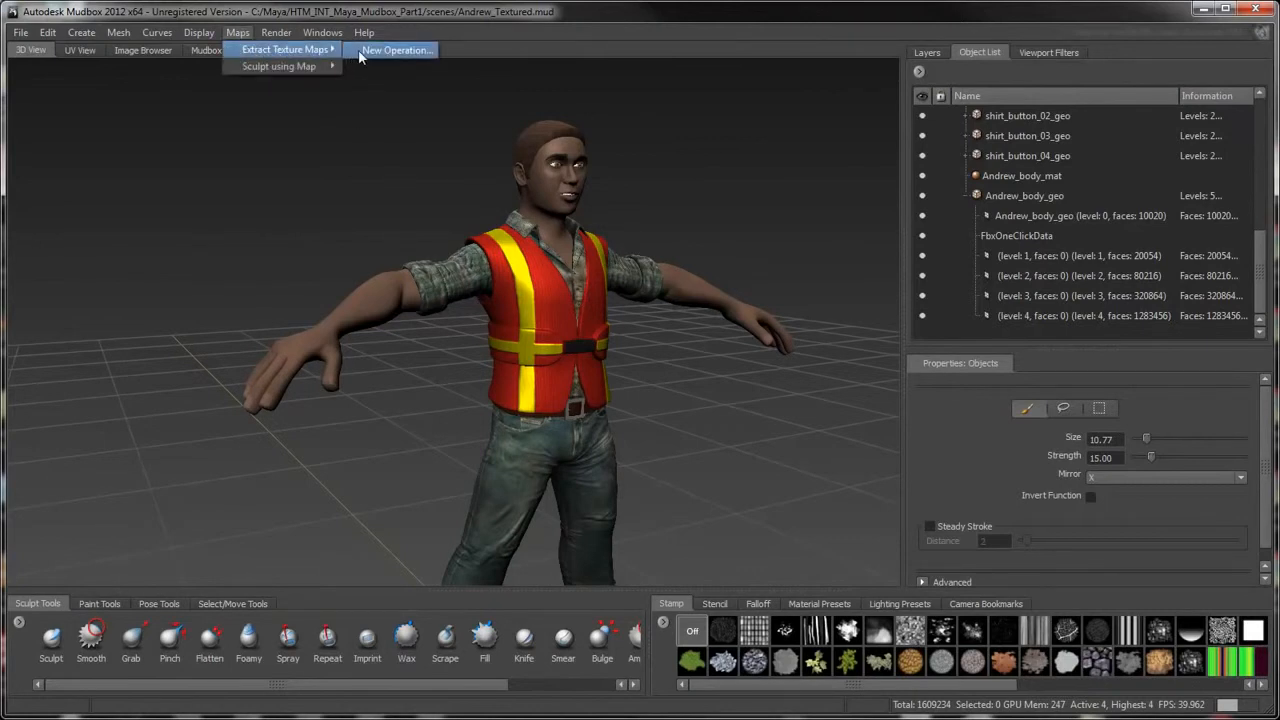
pyautogui.click(360, 52)
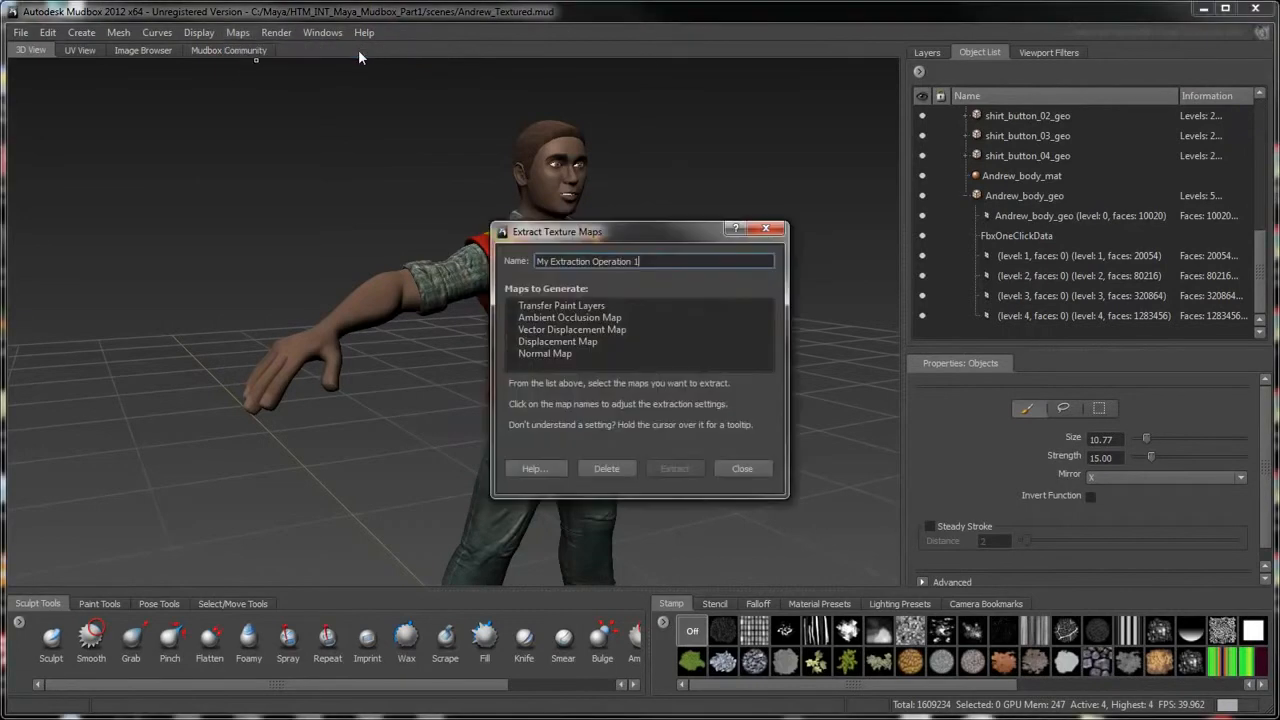
pyautogui.moveTo(556, 235); pyautogui.dragTo(486, 92)
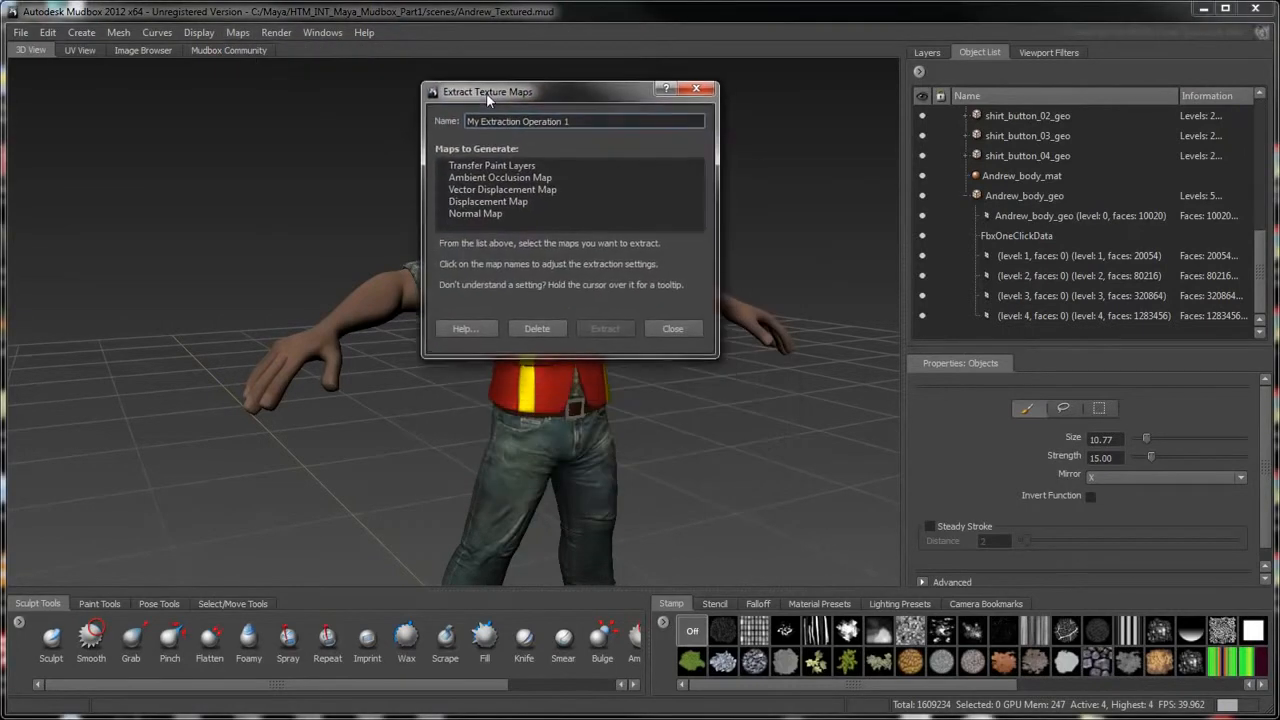
pyautogui.click(441, 212)
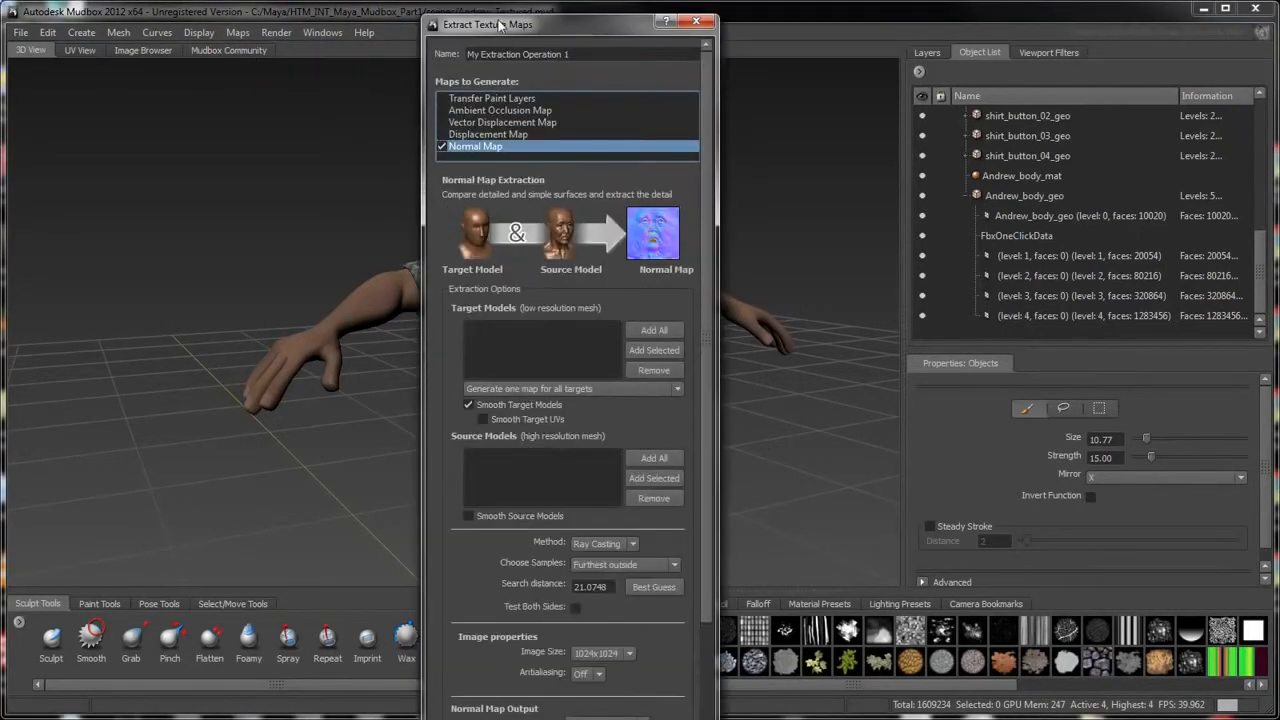
pyautogui.moveTo(512, 29); pyautogui.dragTo(518, 73)
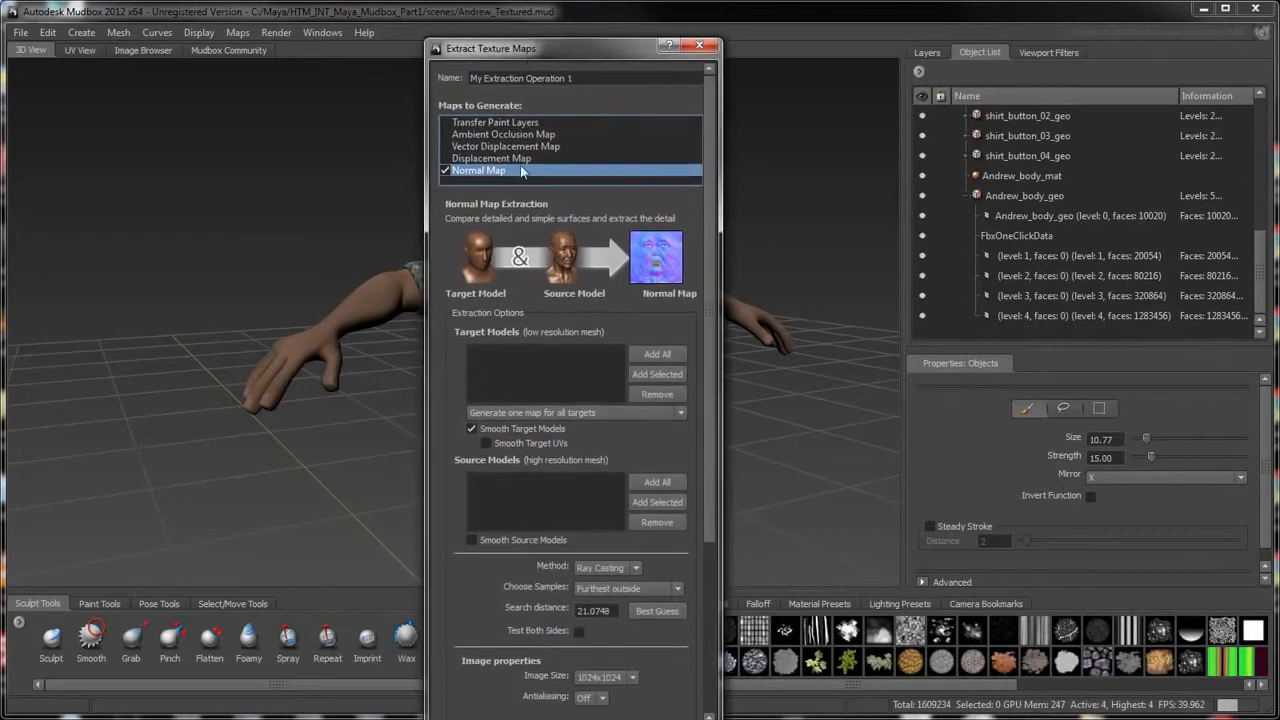
pyautogui.moveTo(530, 717); pyautogui.dragTo(530, 640)
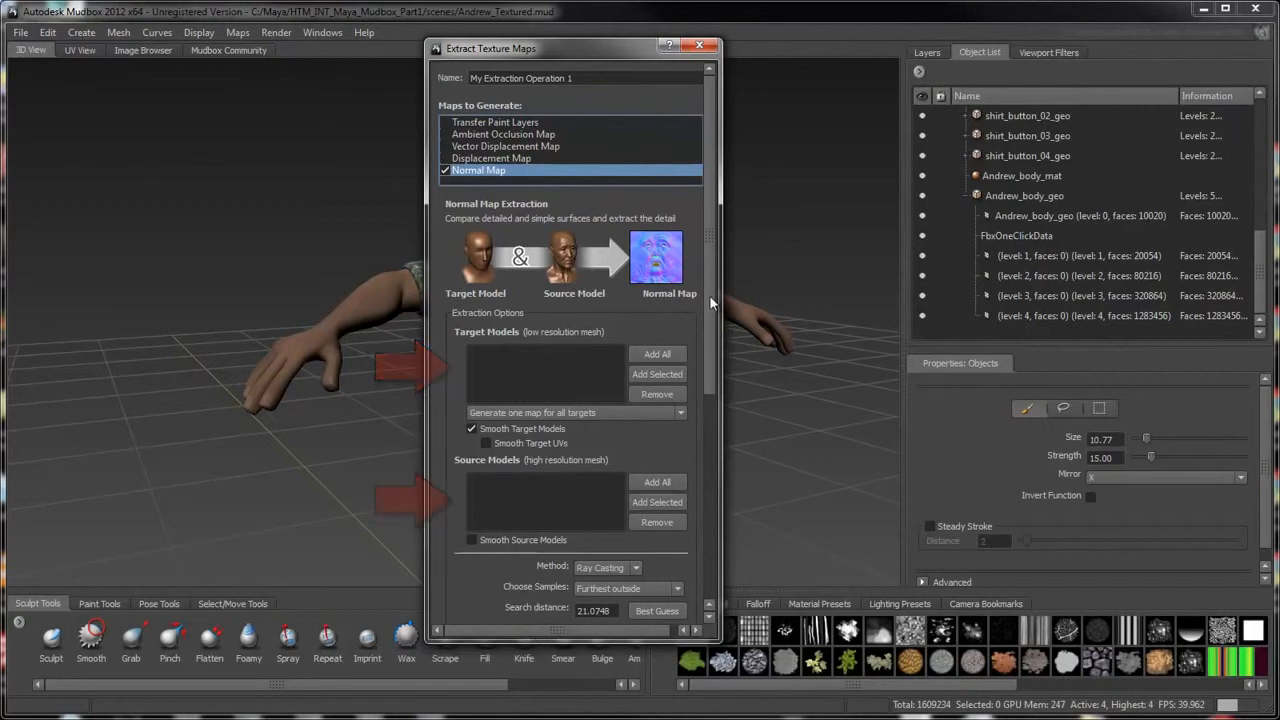
# Review the normal map extraction options and add Andrew_body_geo as both the low-resolution target model and the high-resolution source model
pyautogui.moveTo(709, 295); pyautogui.dragTo(711, 465)
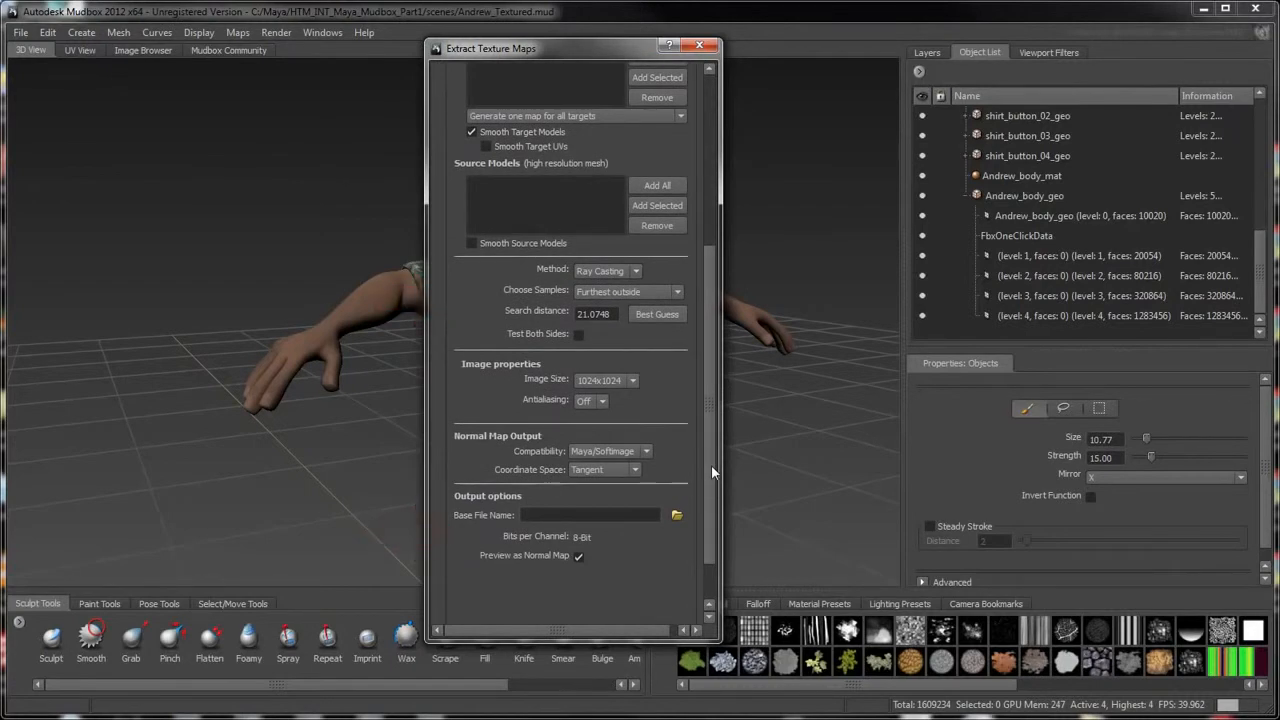
pyautogui.moveTo(710, 457); pyautogui.dragTo(715, 334)
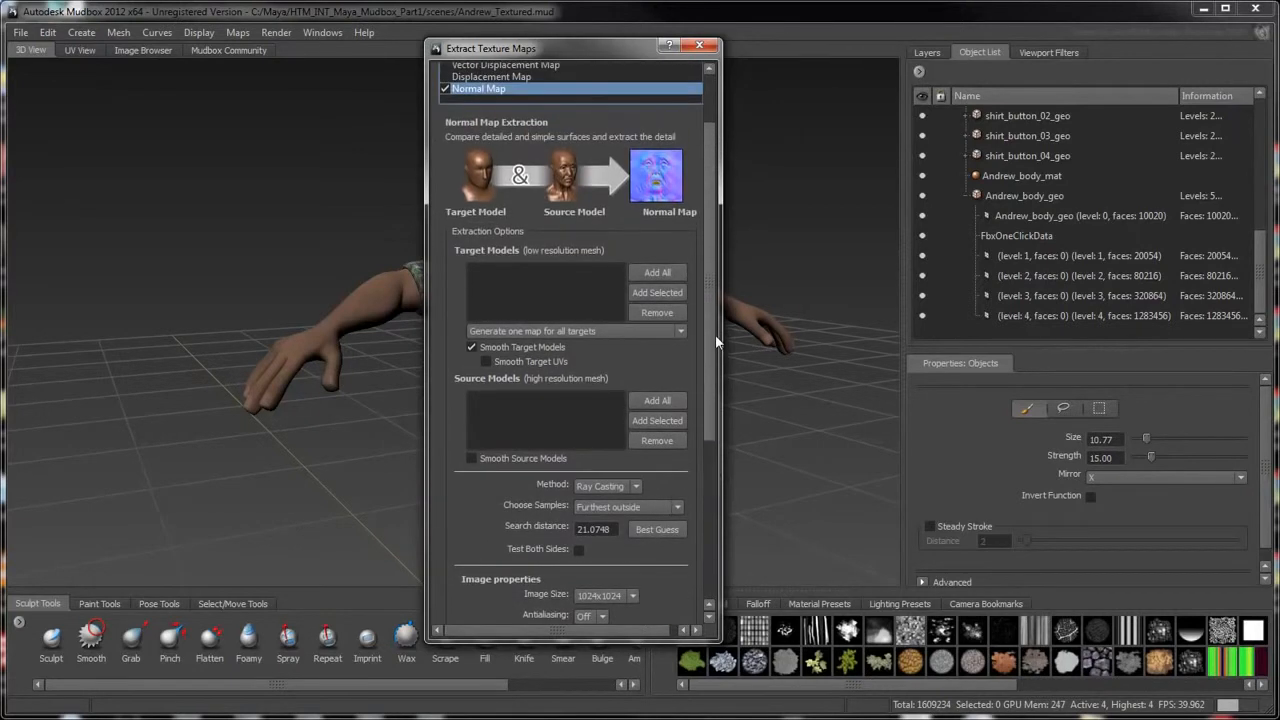
pyautogui.click(1023, 198)
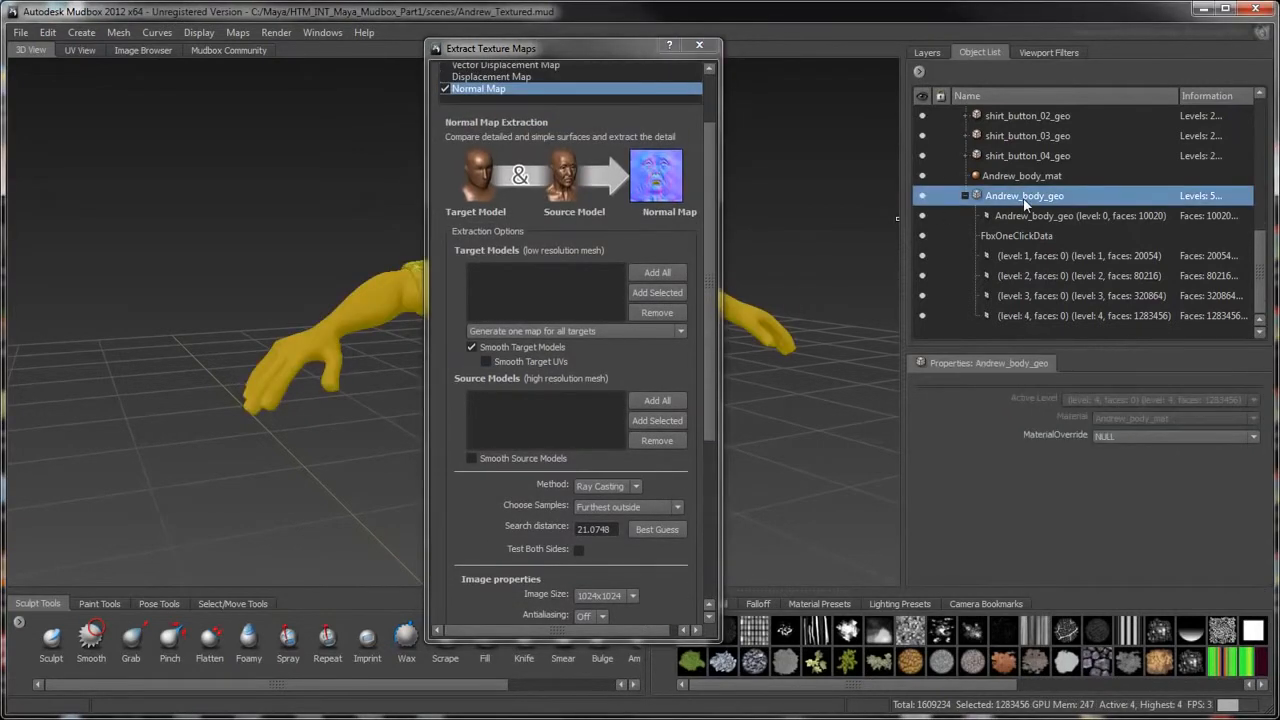
pyautogui.click(674, 297)
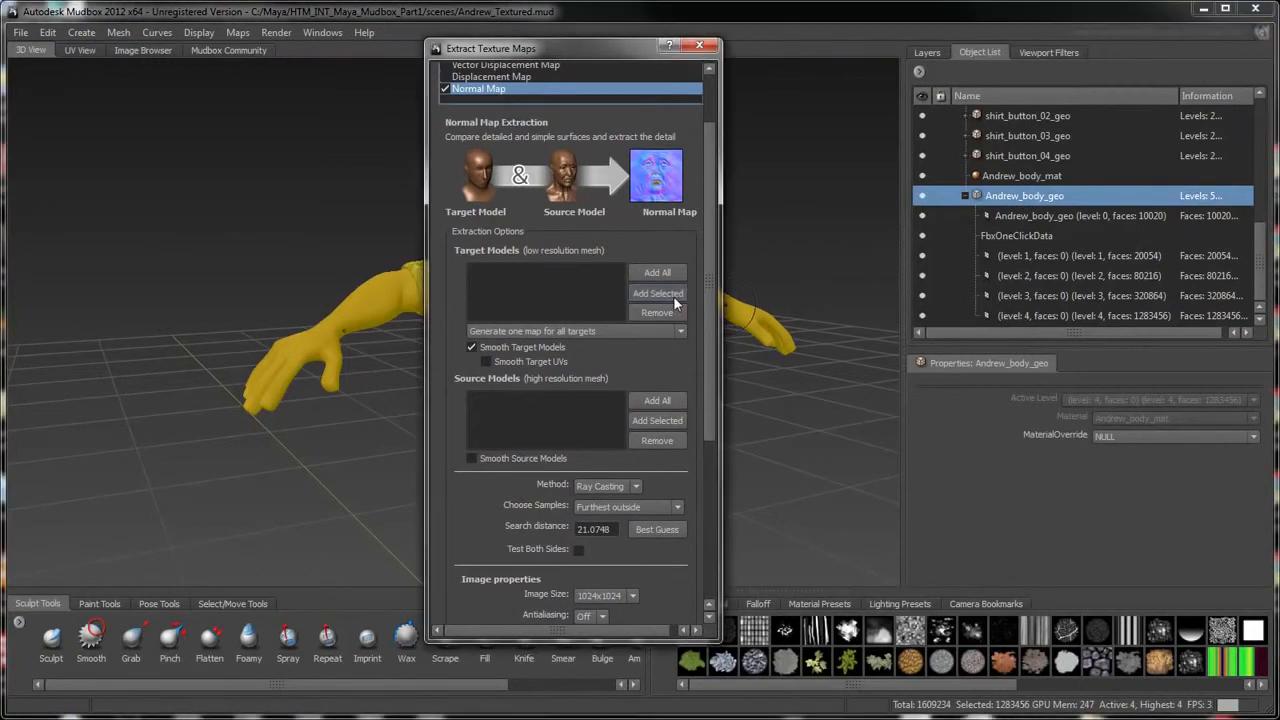
pyautogui.click(673, 422)
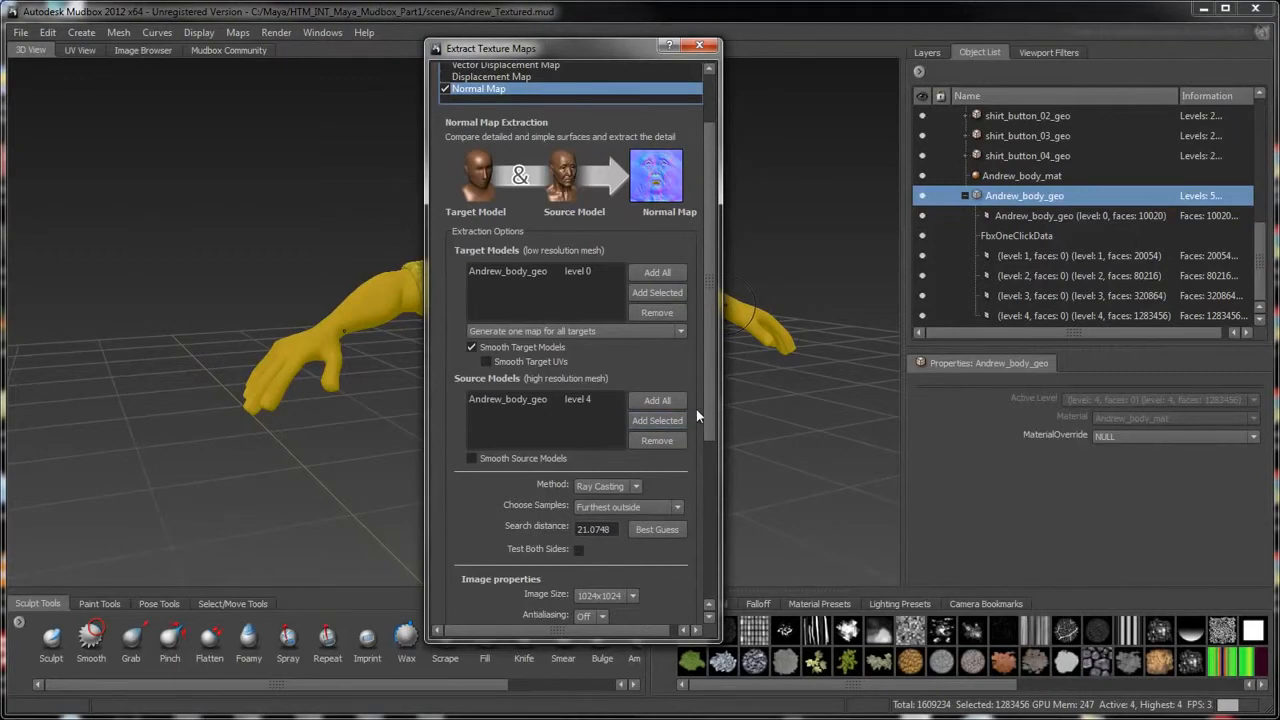
# Set the normal map extraction method to Subdivision
pyautogui.moveTo(711, 410); pyautogui.dragTo(705, 468)
pyautogui.click(637, 362)
pyautogui.click(622, 376)
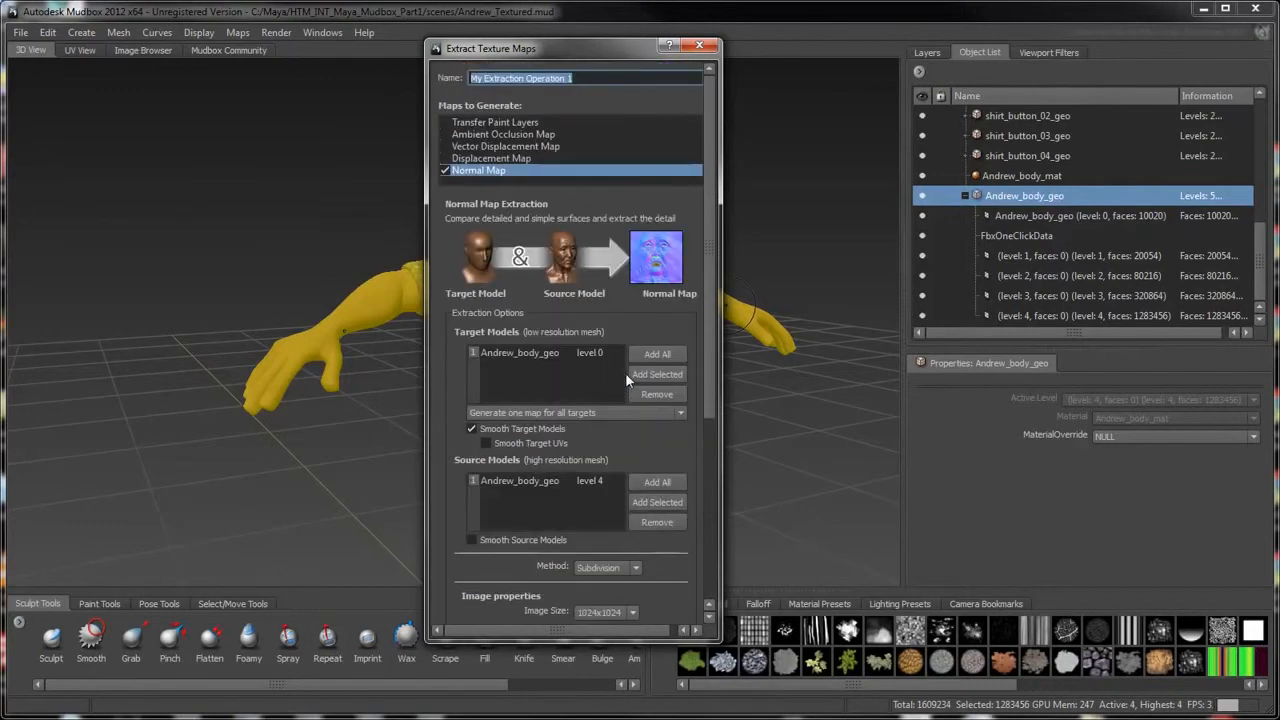
# Set the normal map's image size to 2048x2048
pyautogui.moveTo(705, 341); pyautogui.dragTo(710, 485)
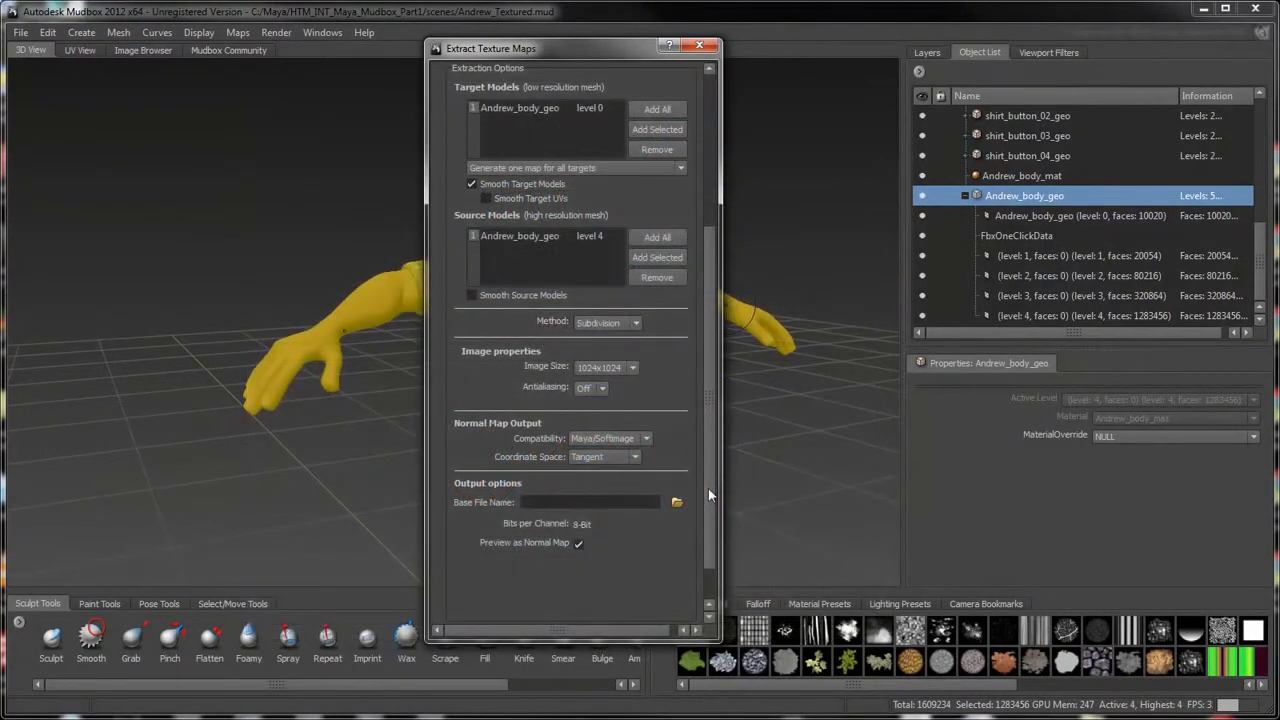
pyautogui.click(632, 367)
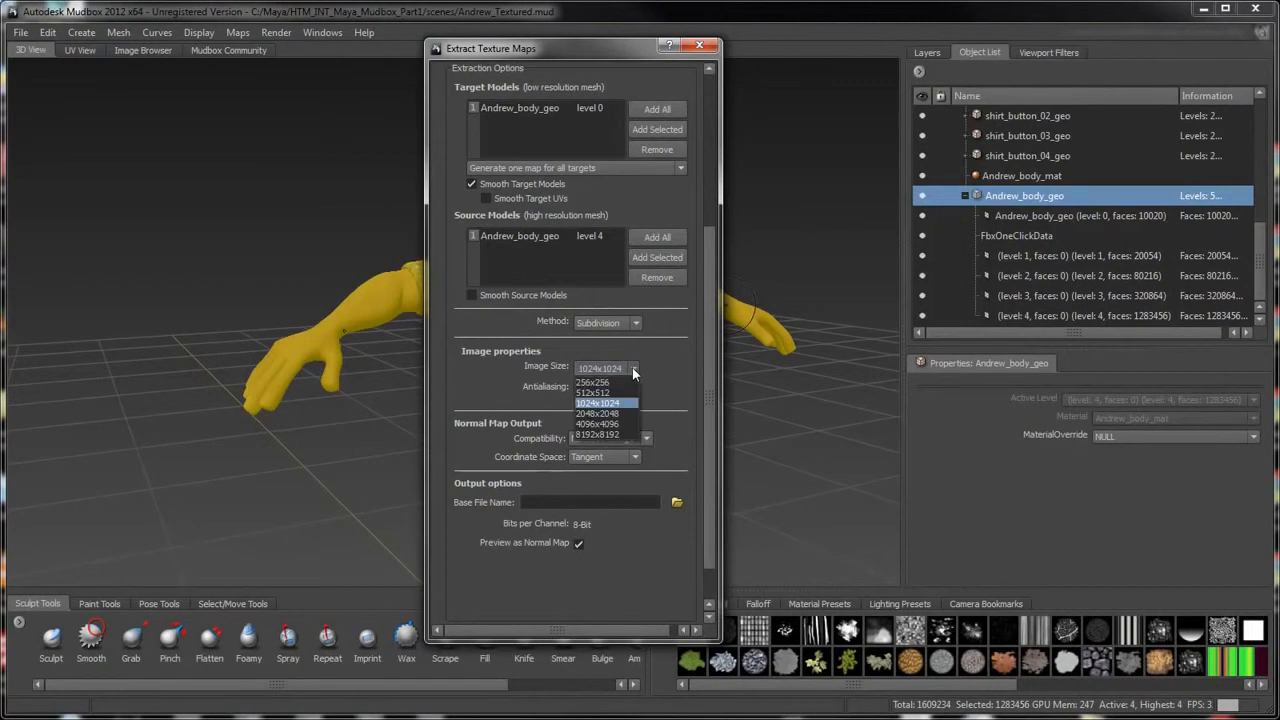
pyautogui.click(619, 413)
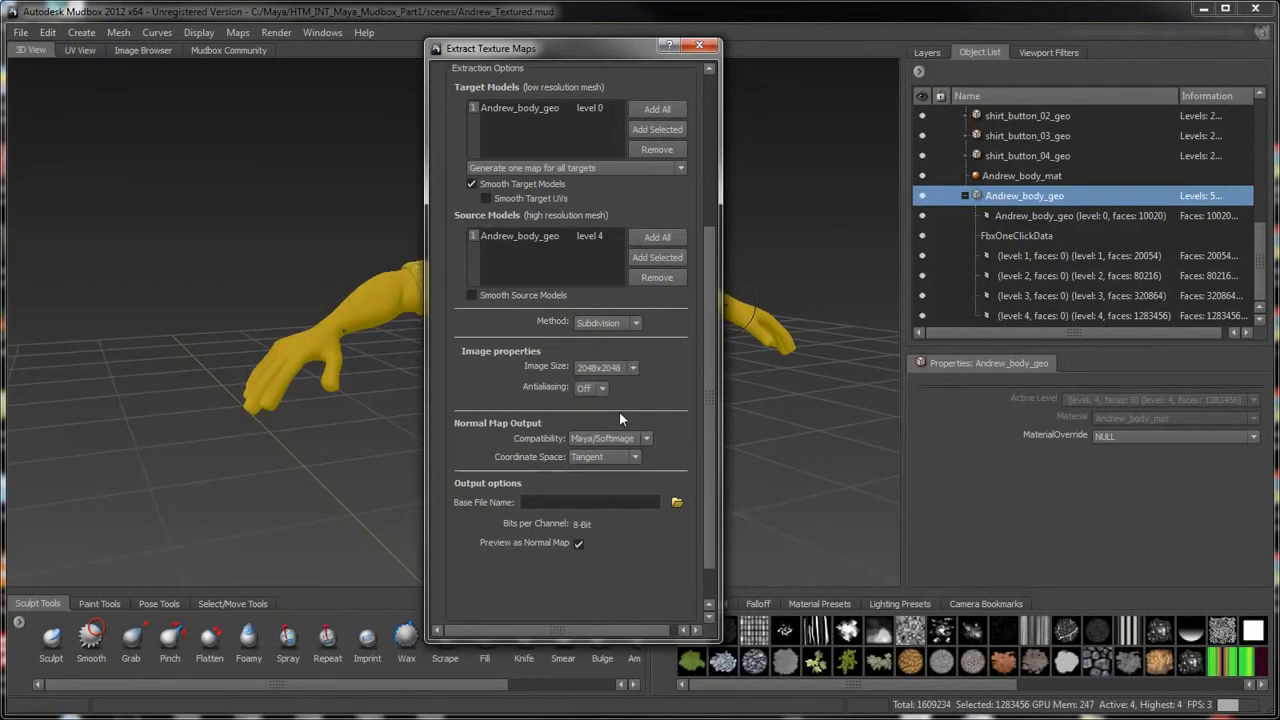
# Set the normal map's output file to Andrew_body_Normals.tif in the TIFF [16 bit Integer, RGBA] format
pyautogui.click(674, 503)
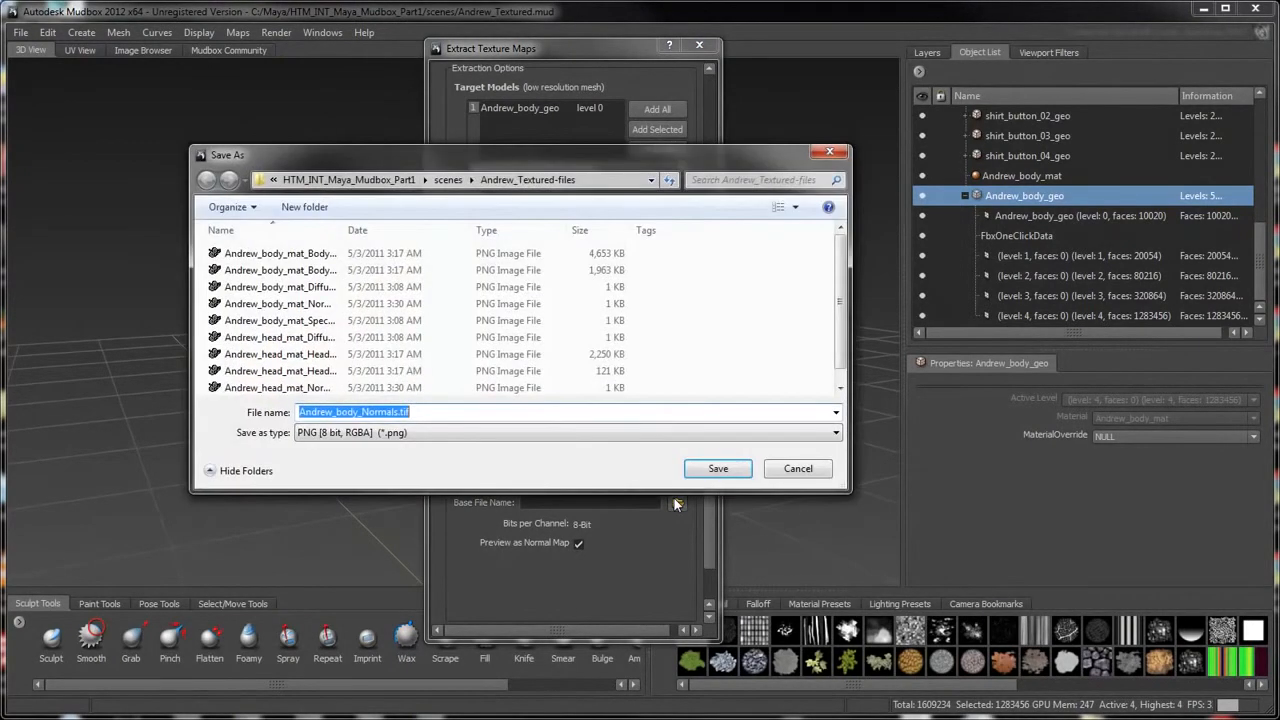
pyautogui.click(503, 432)
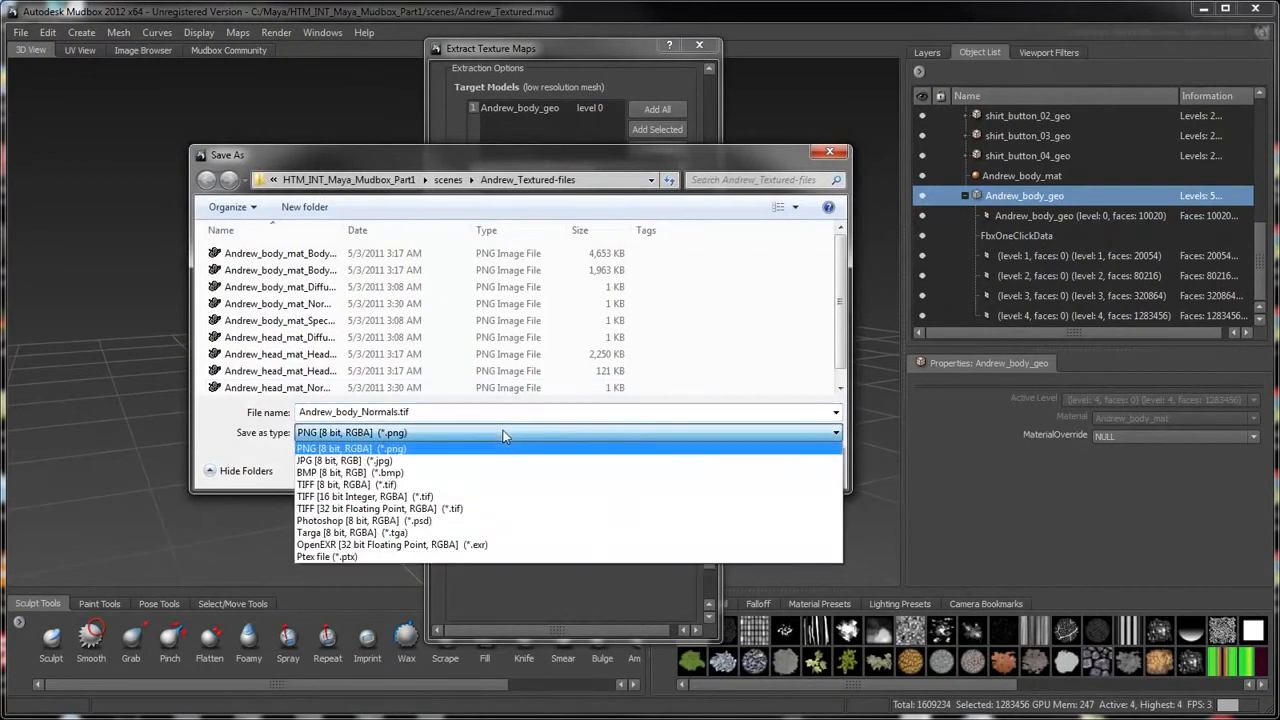
pyautogui.click(490, 498)
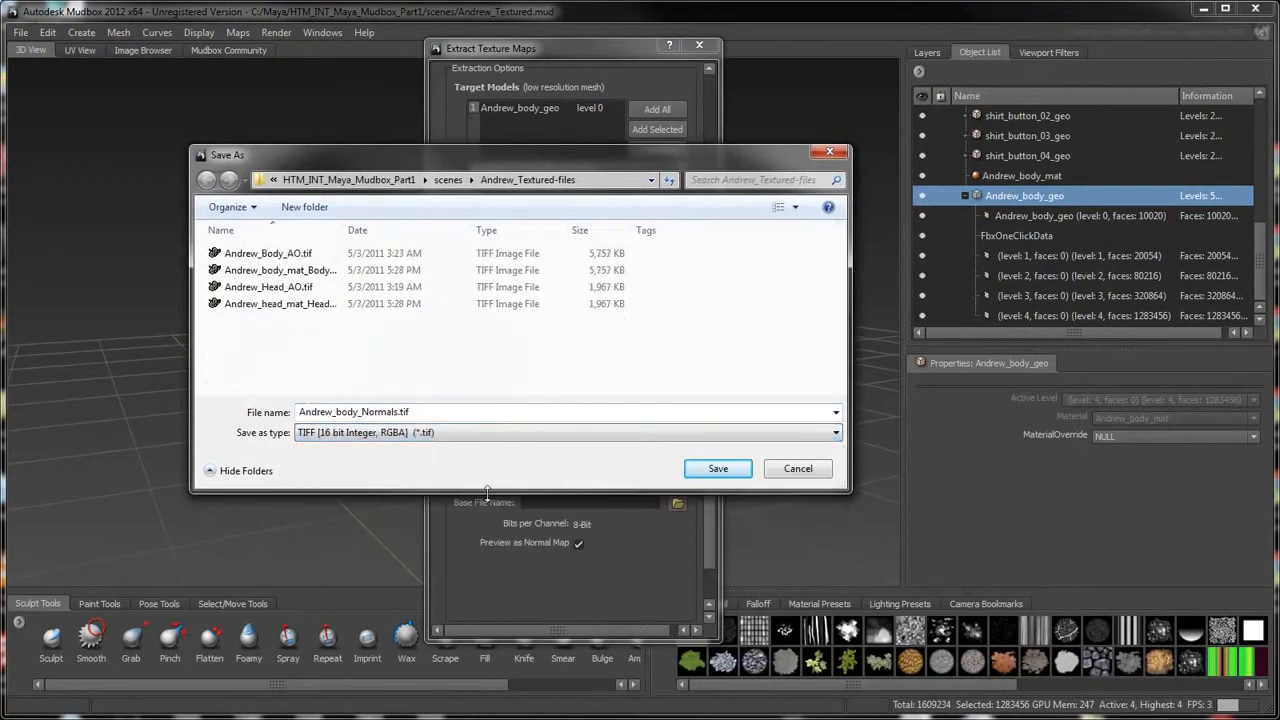
pyautogui.click(718, 468)
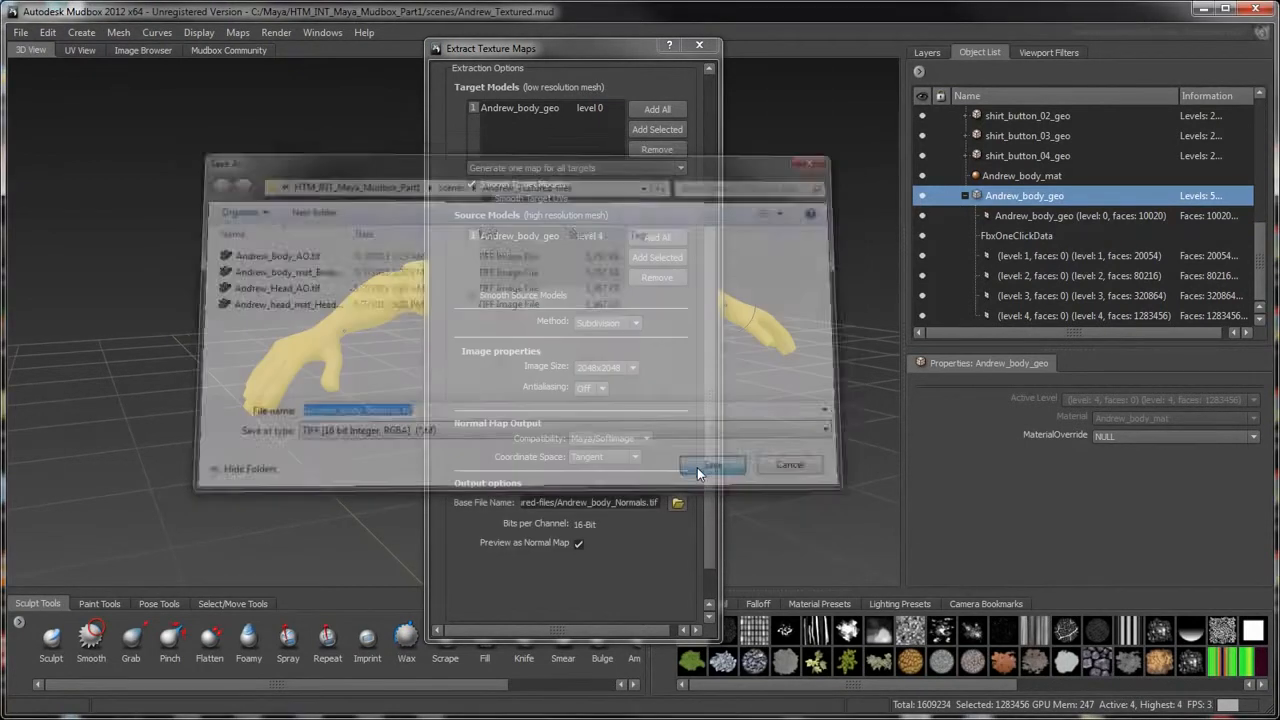
# Extract the normal map with Preview as Normal Map enabled, and dismiss the extraction results
pyautogui.moveTo(710, 466); pyautogui.dragTo(710, 512)
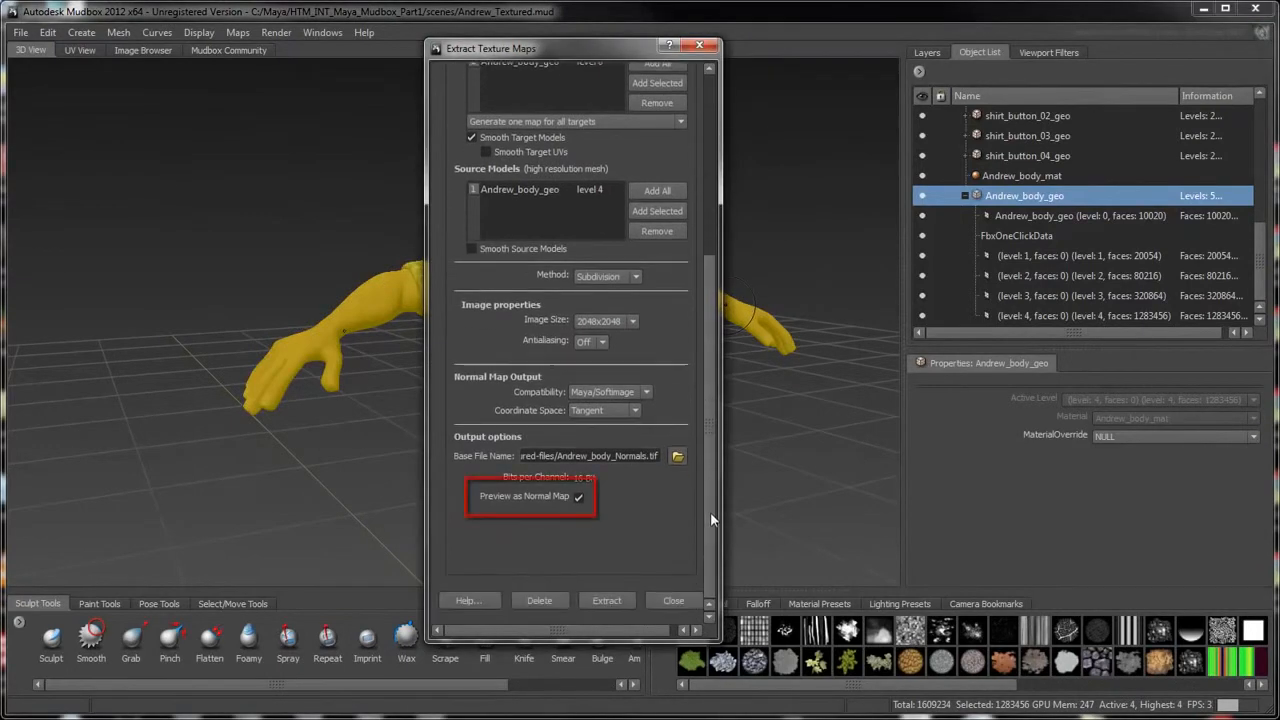
pyautogui.click(608, 600)
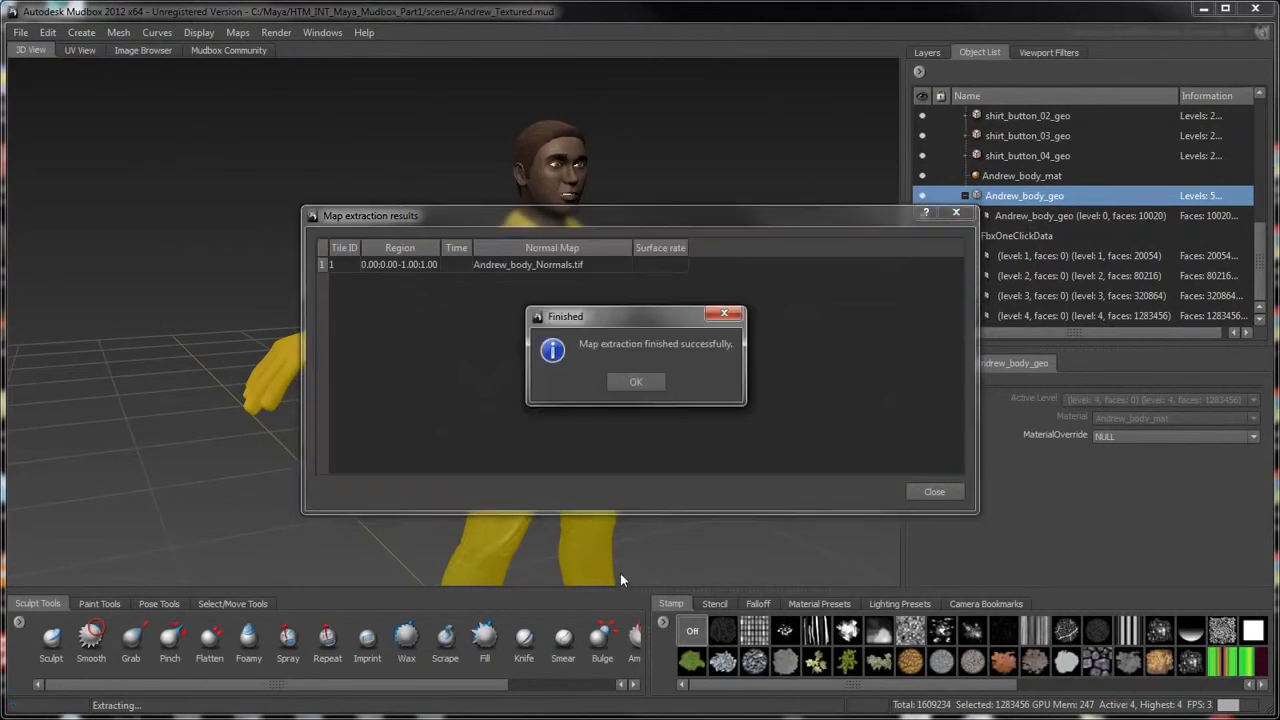
pyautogui.click(637, 383)
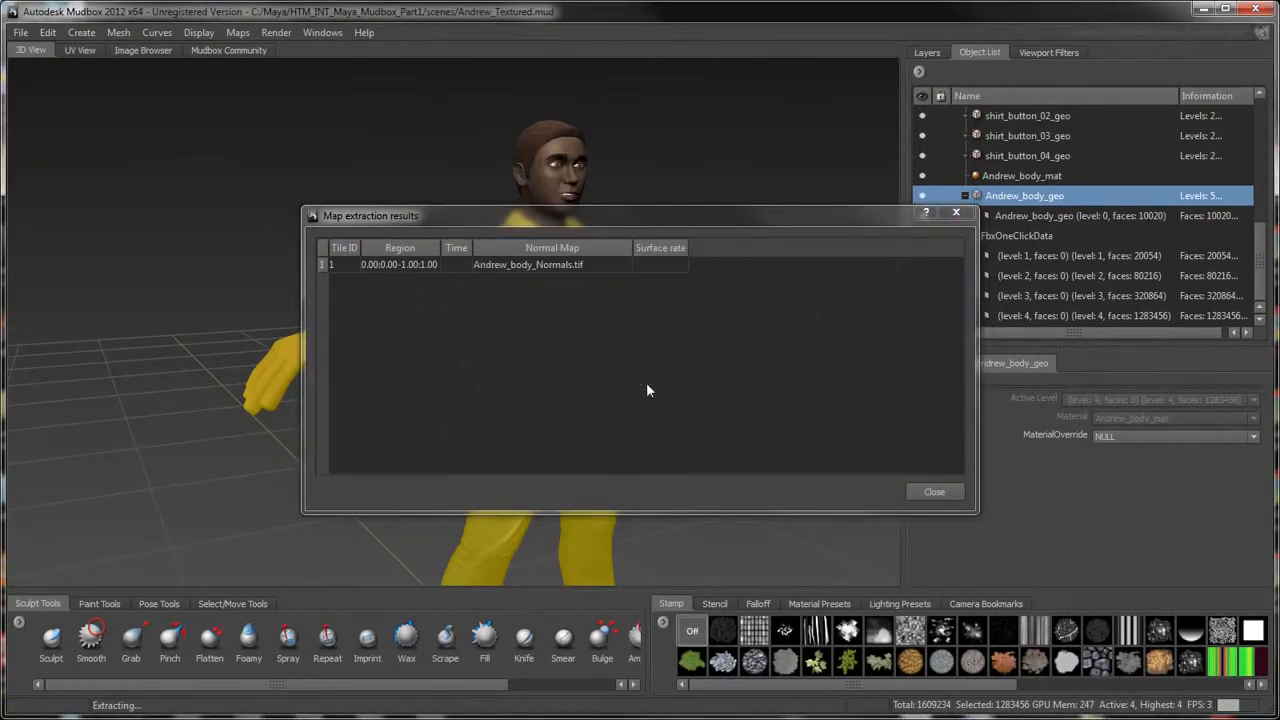
pyautogui.click(943, 493)
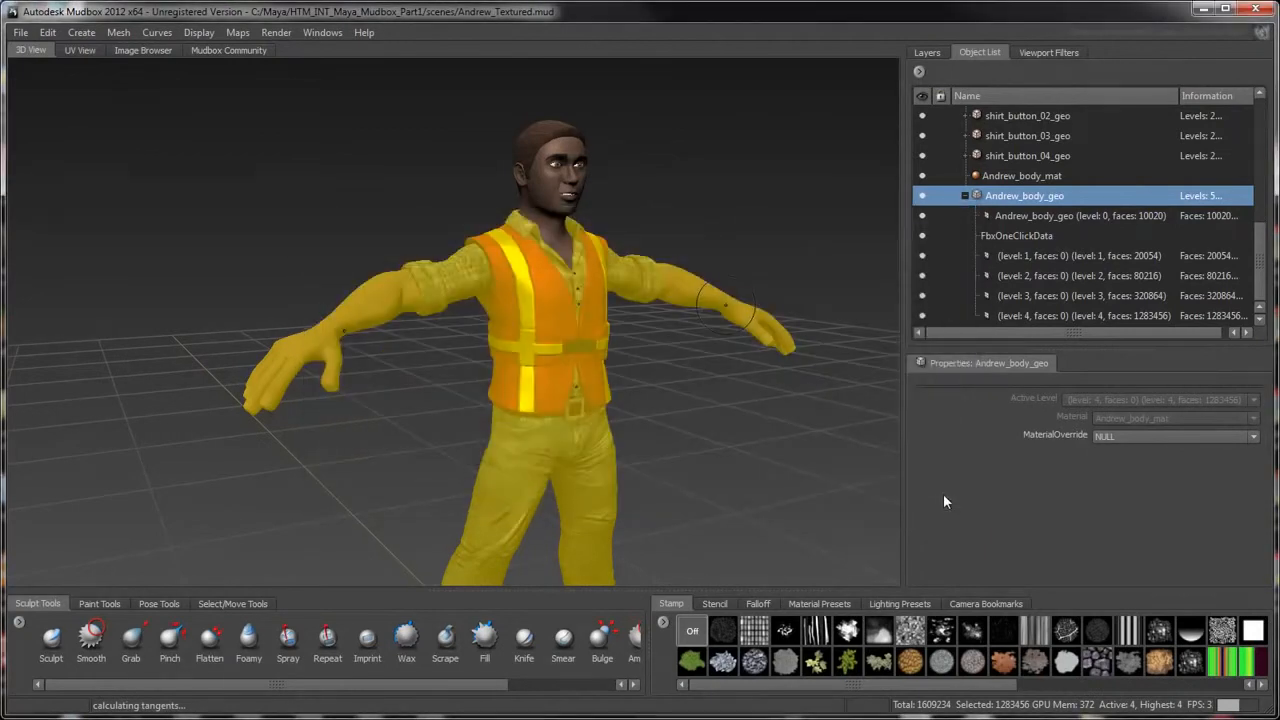
# Hide the sculpt layer of Andrew_body_geo and step the body mesh down to subdivision level 0
pyautogui.click(928, 53)
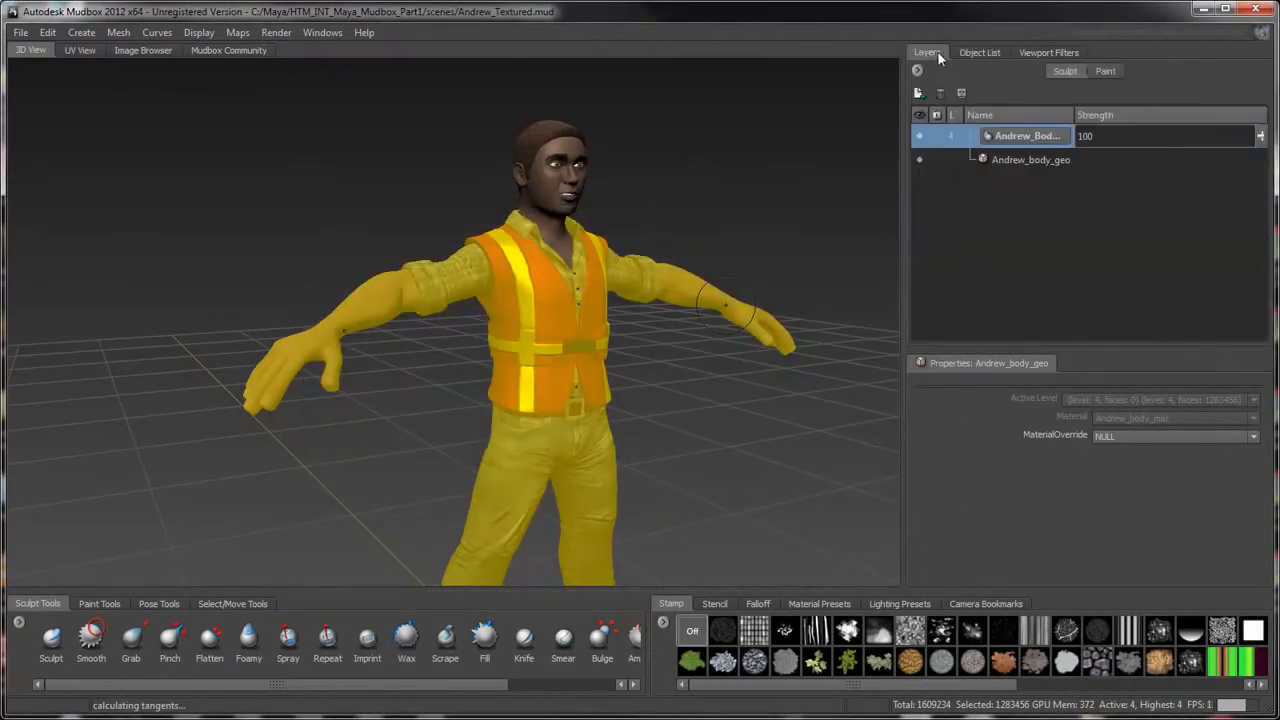
pyautogui.click(920, 137)
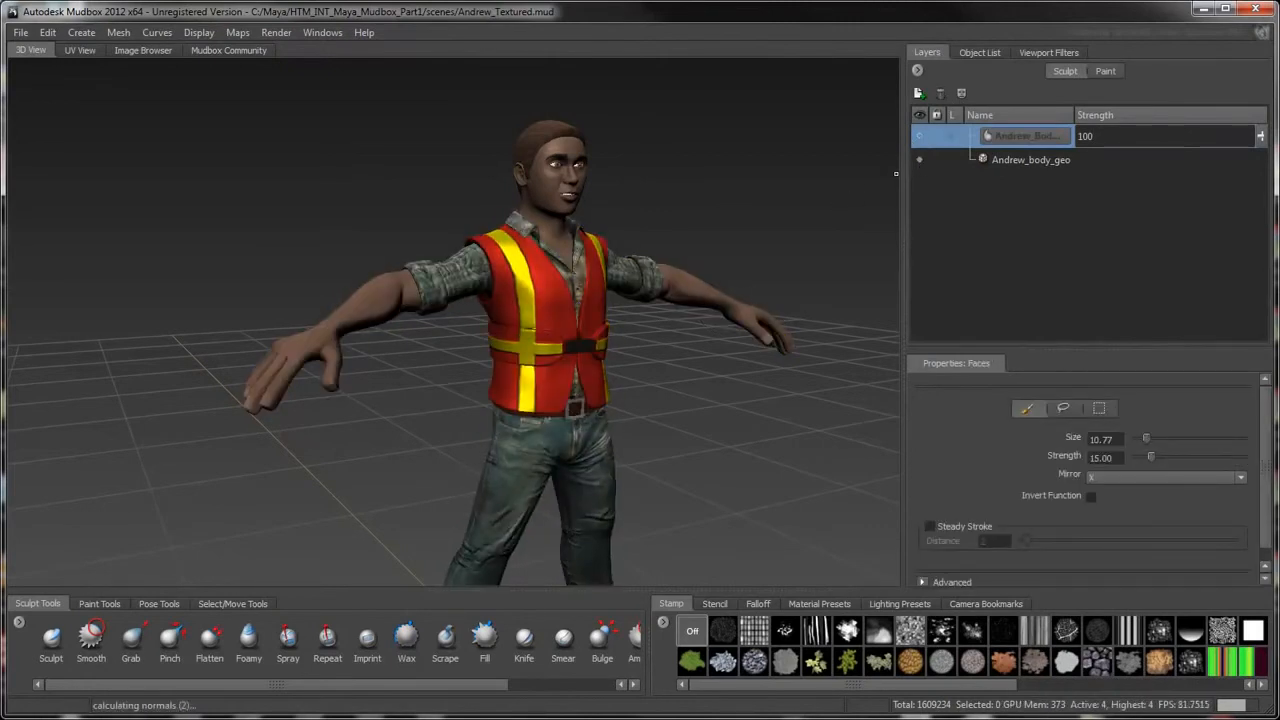
pyautogui.press('pagedown')
pyautogui.press('pagedown')
pyautogui.press('pagedown')
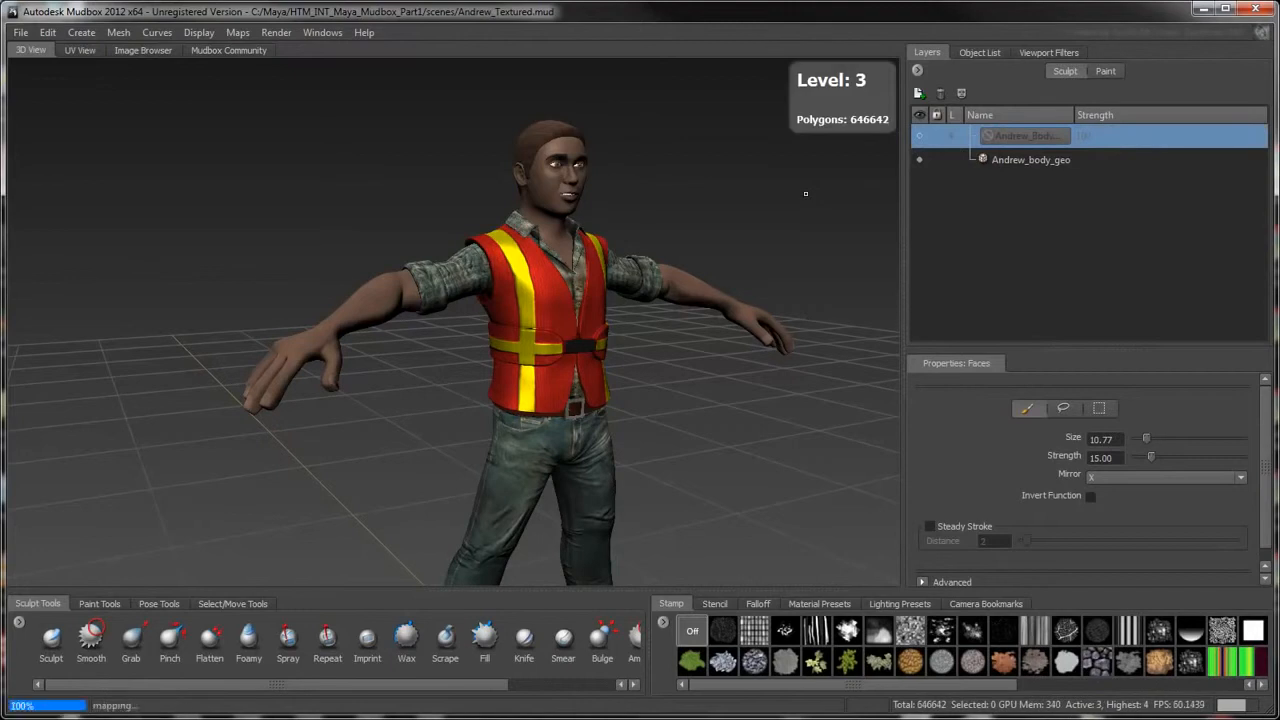
pyautogui.press('pagedown')
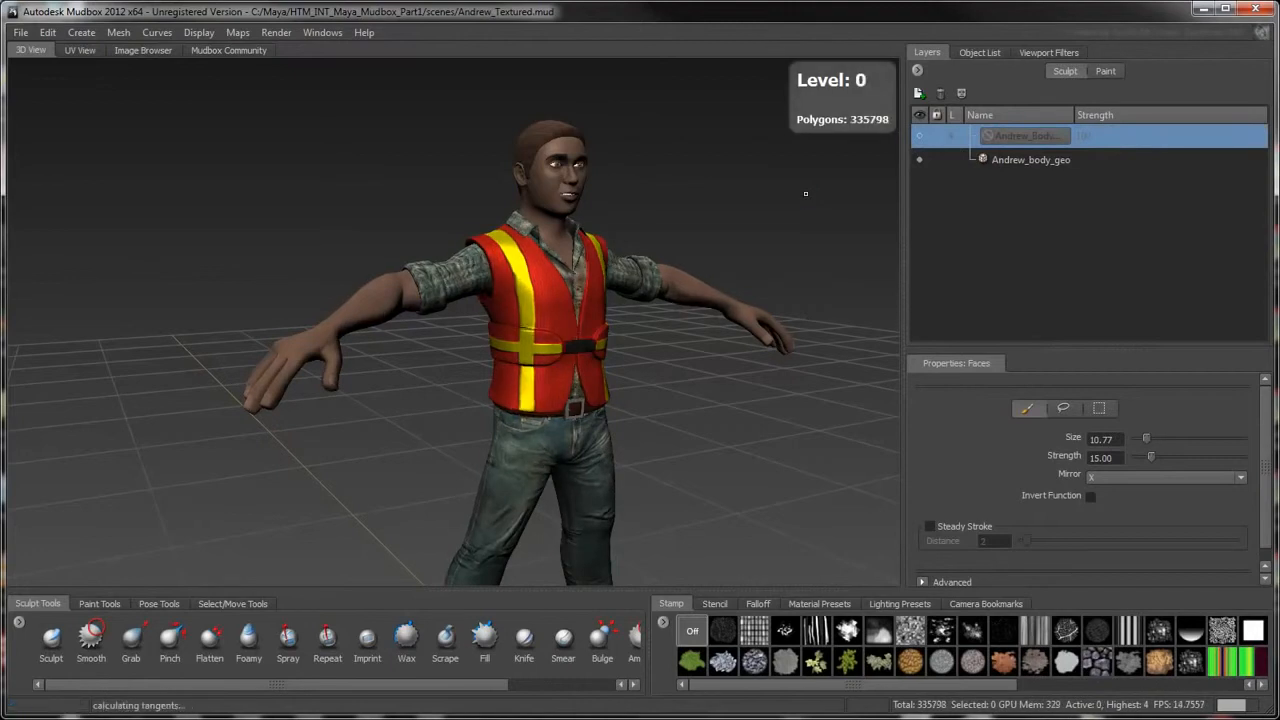
pyautogui.keyDown('alt'); pyautogui.moveTo(771, 246); pyautogui.dragTo(789, 156, button='middle'); pyautogui.keyUp('alt')
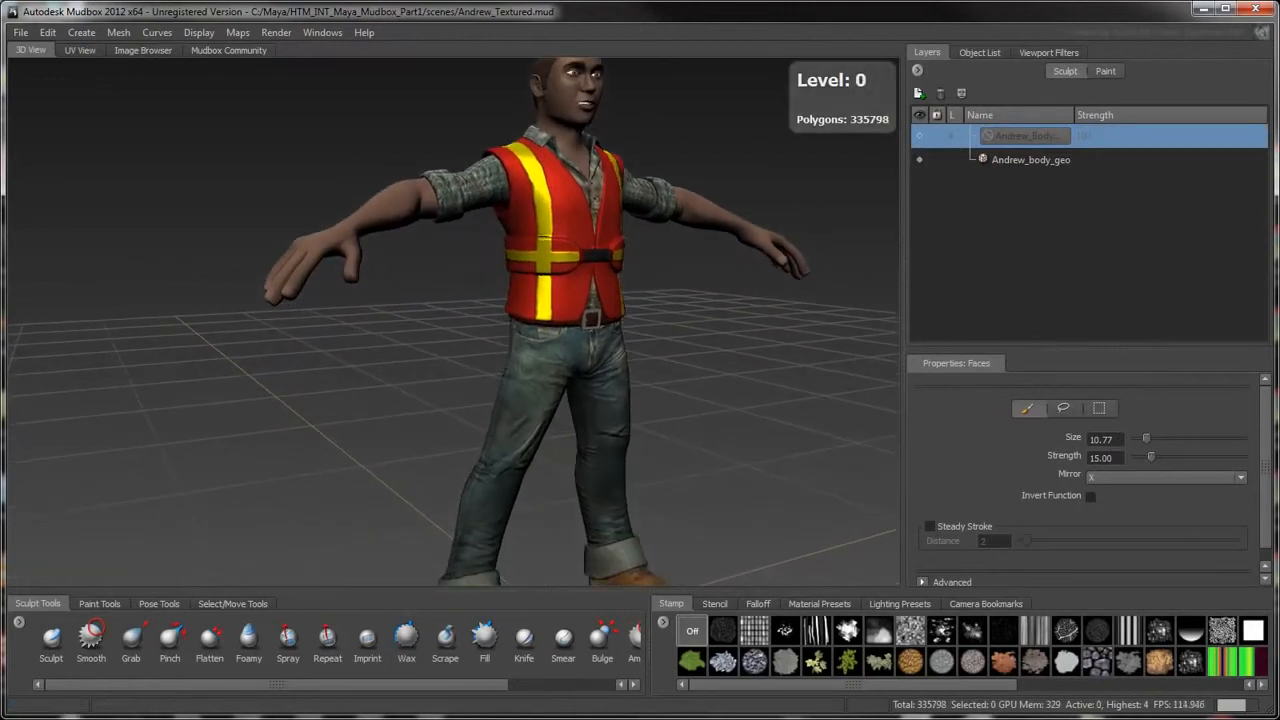
# Review the body's paint layers, including the Normal Map channel, and examine the character's head and chest up close
pyautogui.click(1095, 71)
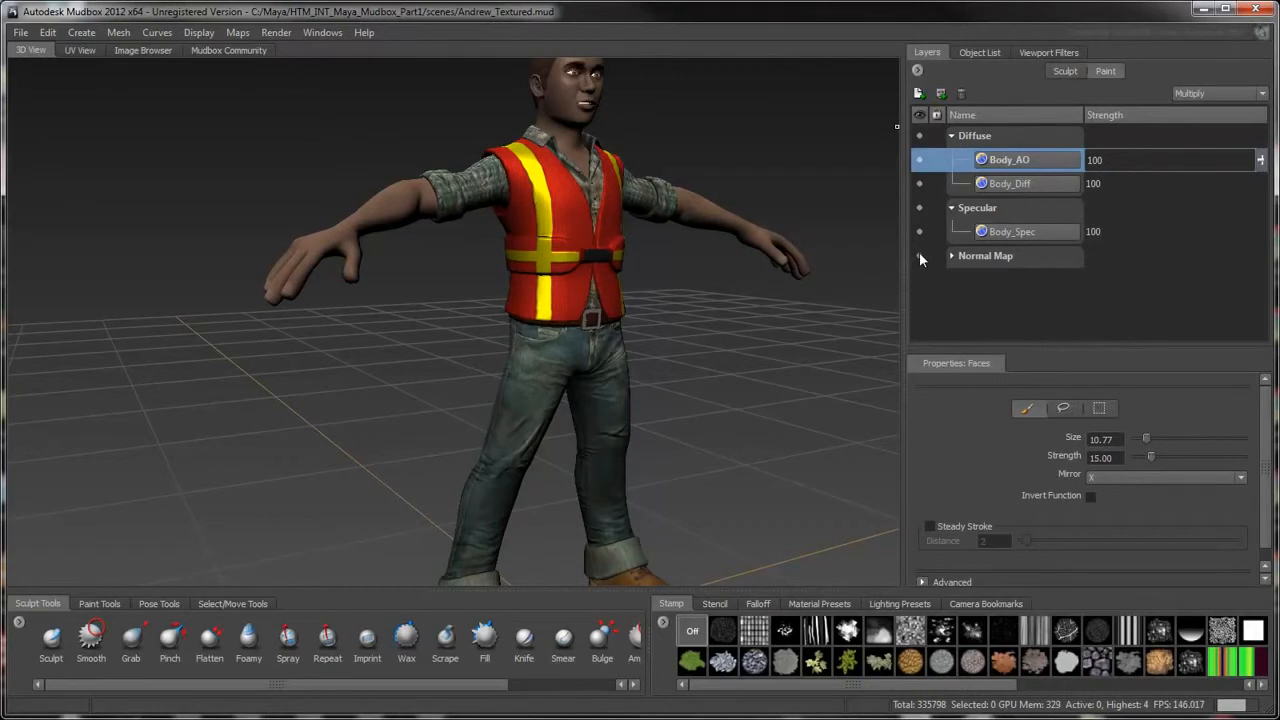
pyautogui.keyDown('alt'); pyautogui.moveTo(580, 100); pyautogui.dragTo(500, 348, button='middle'); pyautogui.keyUp('alt')
pyautogui.keyDown('alt'); pyautogui.moveTo(500, 348); pyautogui.dragTo(590, 358, button='right'); pyautogui.keyUp('alt')
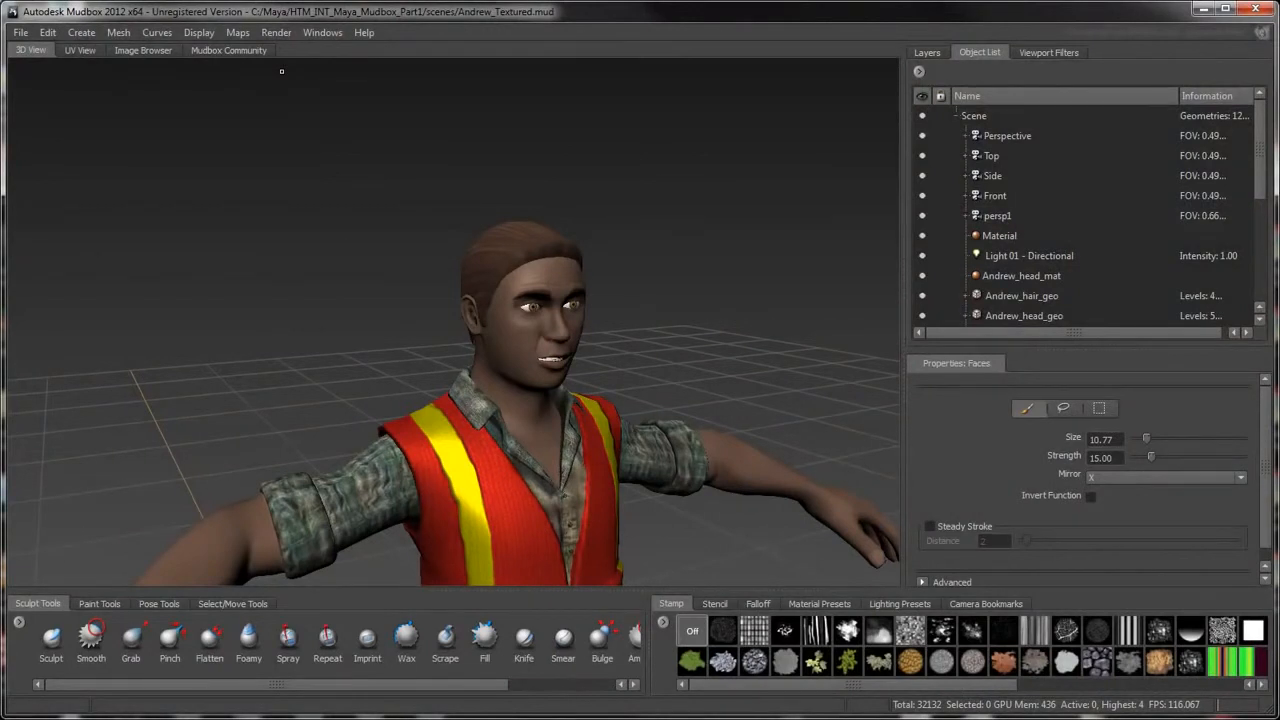
# Update the current Maya scene with the entire Mudbox scene, sending base meshes instead of the current levels
pyautogui.click(24, 33)
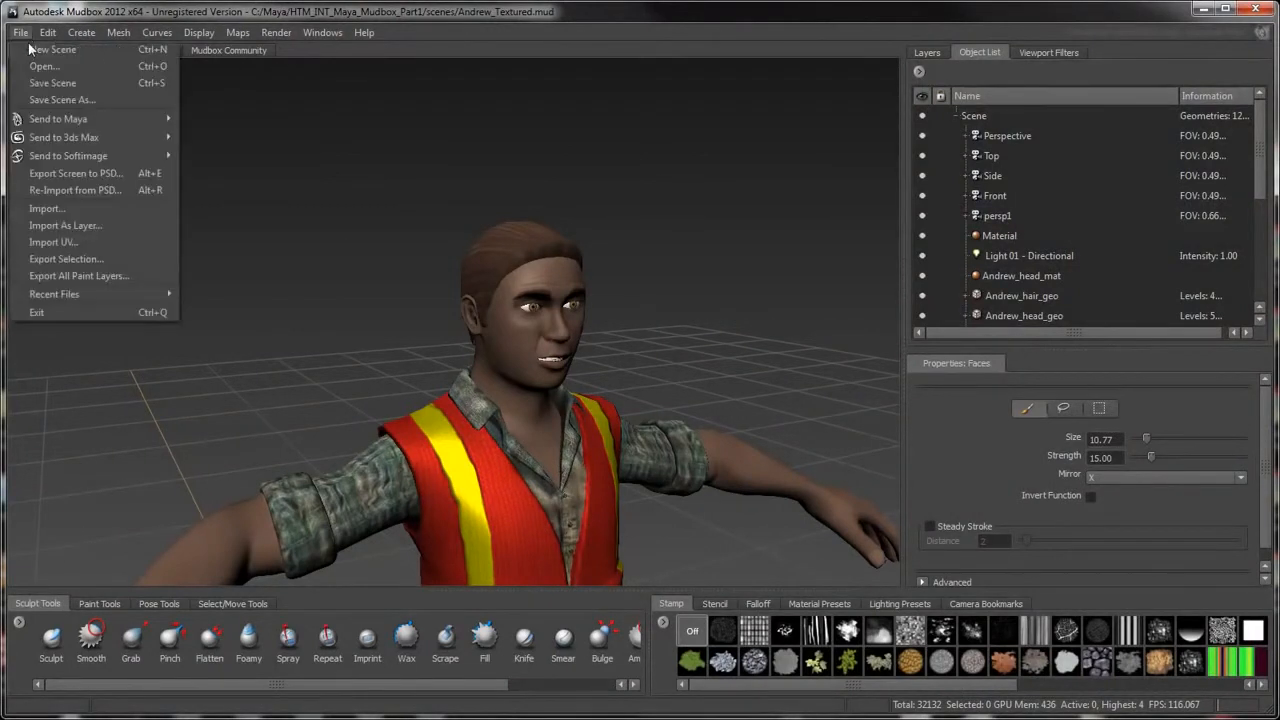
pyautogui.moveTo(84, 117)
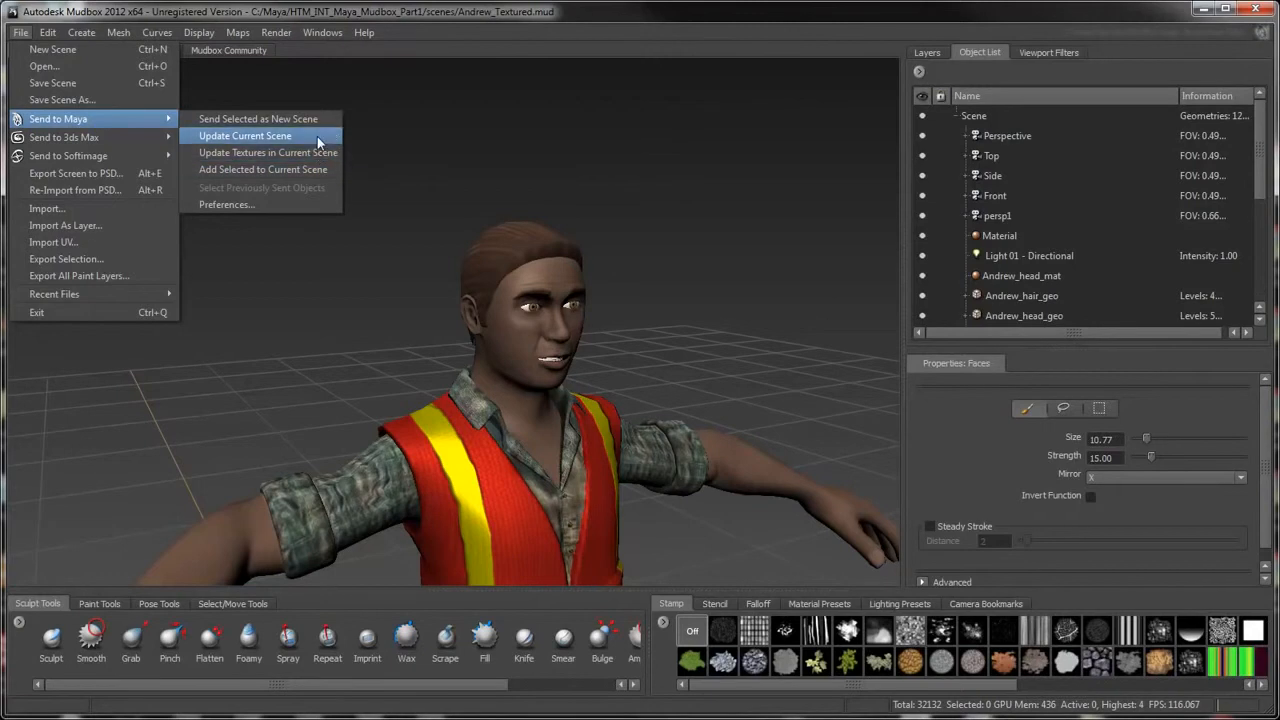
pyautogui.click(317, 136)
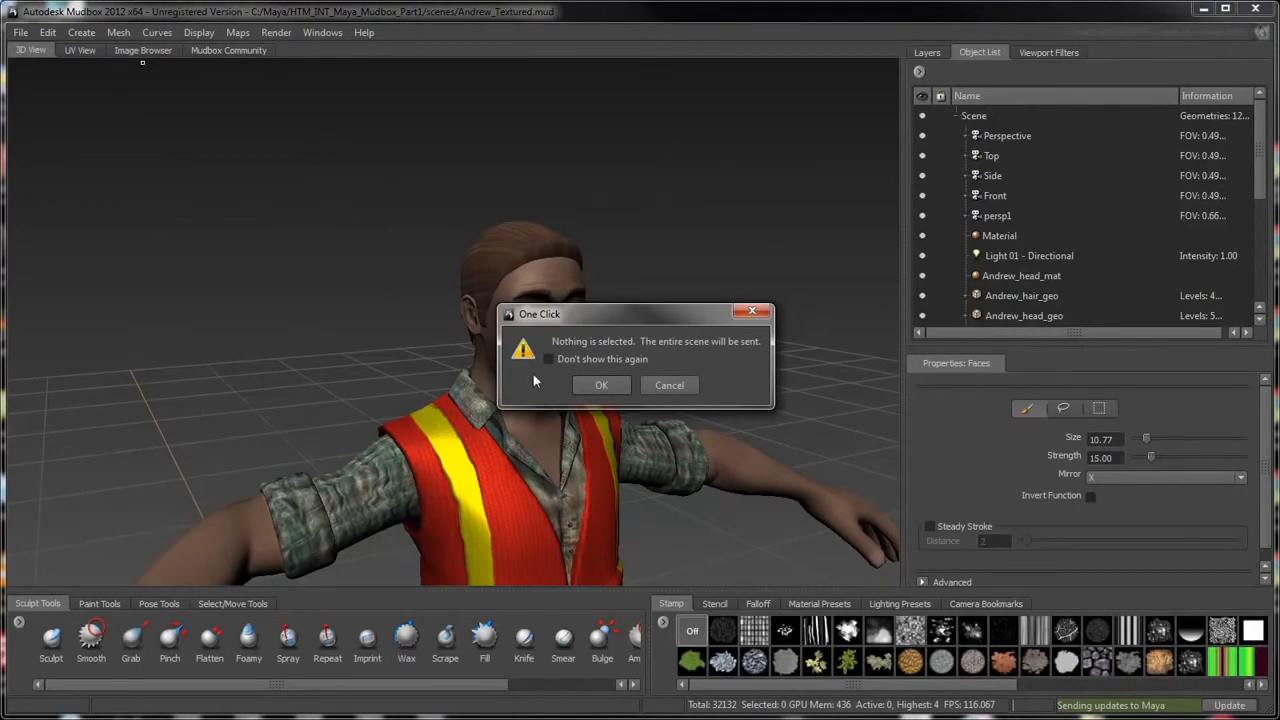
pyautogui.click(617, 385)
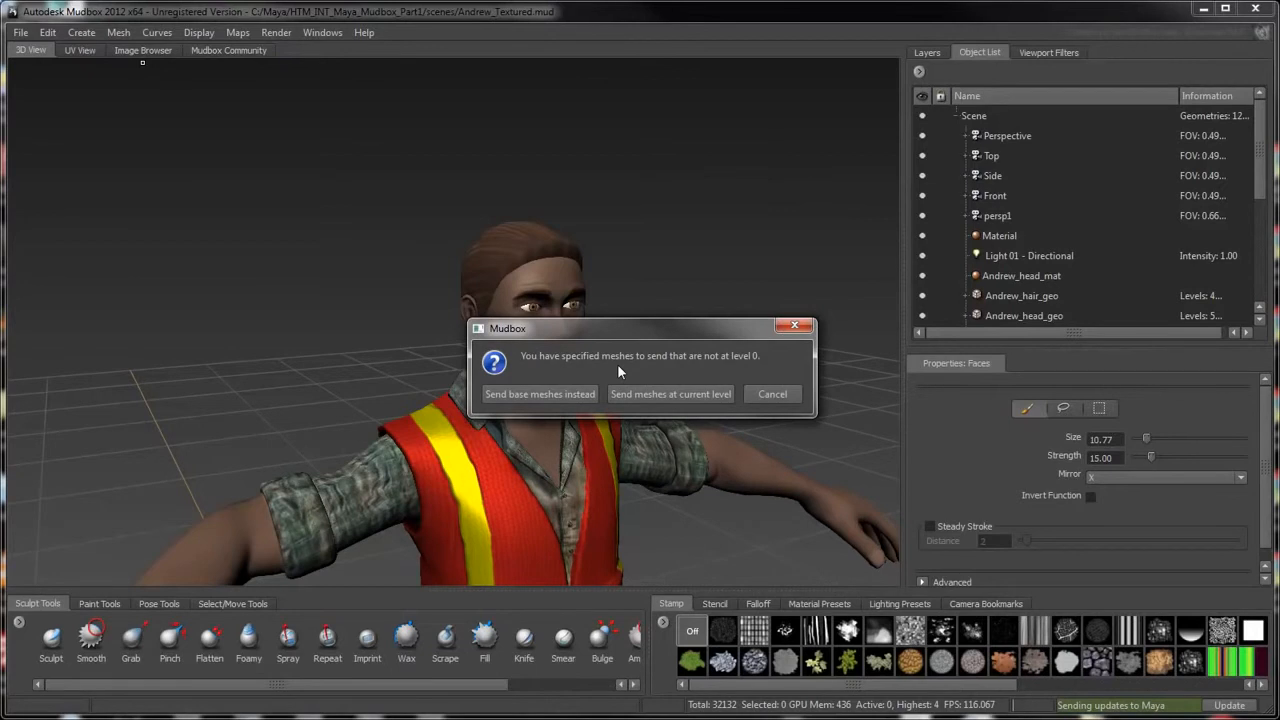
pyautogui.click(552, 396)
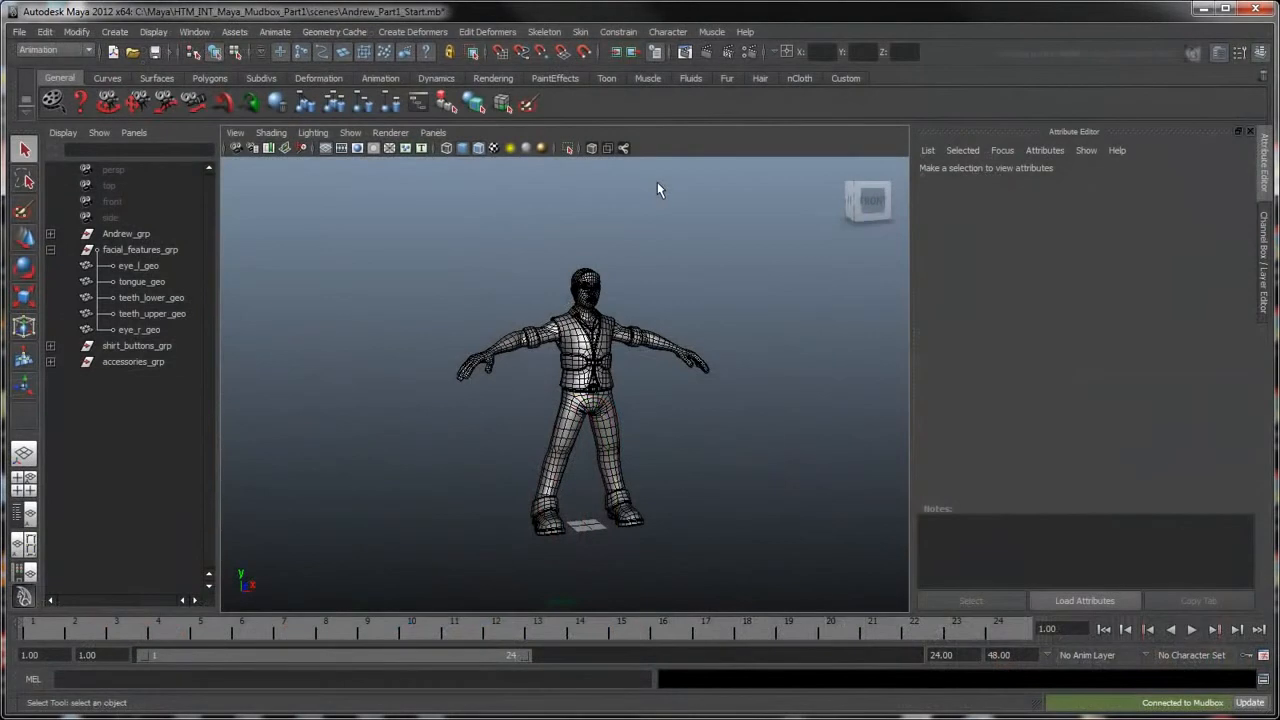
# In Maya, display the character with textures and High Quality rendering, without wireframe on the shaded surfaces
pyautogui.keyDown('alt'); pyautogui.moveTo(655, 201); pyautogui.dragTo(749, 283, button='right'); pyautogui.keyUp('alt')
pyautogui.keyDown('alt'); pyautogui.moveTo(749, 283); pyautogui.dragTo(720, 249); pyautogui.keyUp('alt')
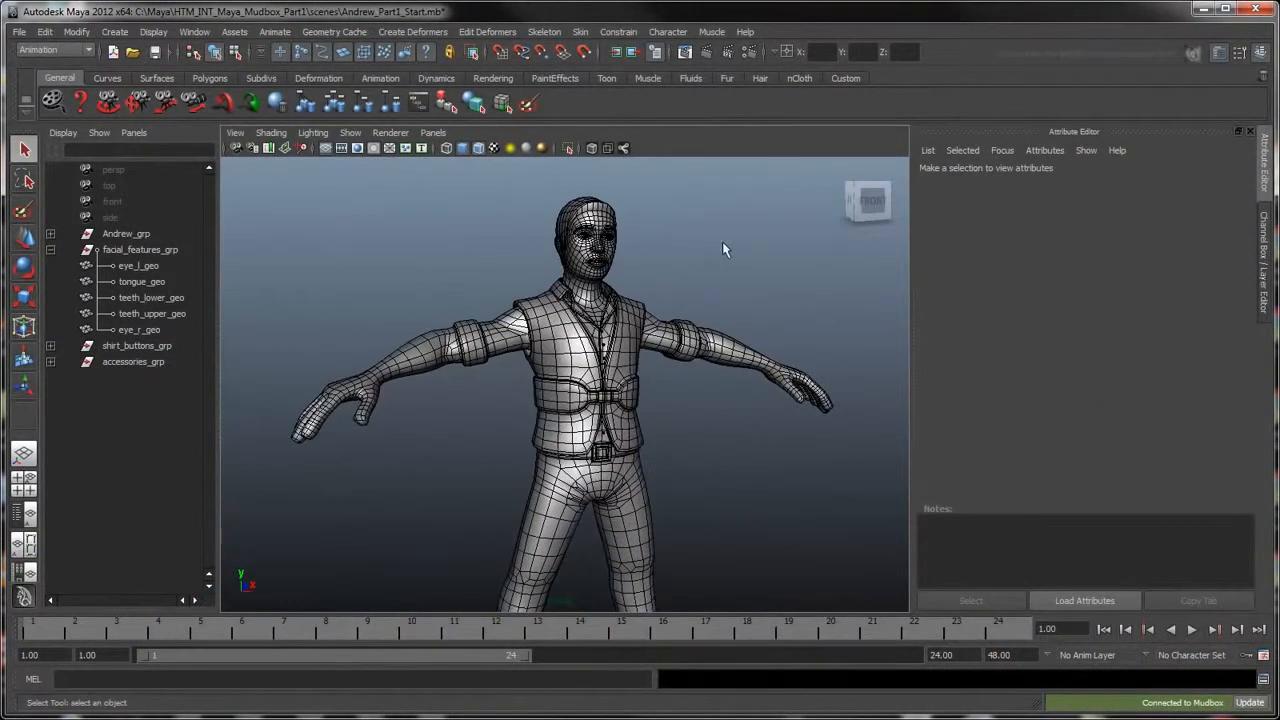
pyautogui.click(494, 148)
pyautogui.click(544, 149)
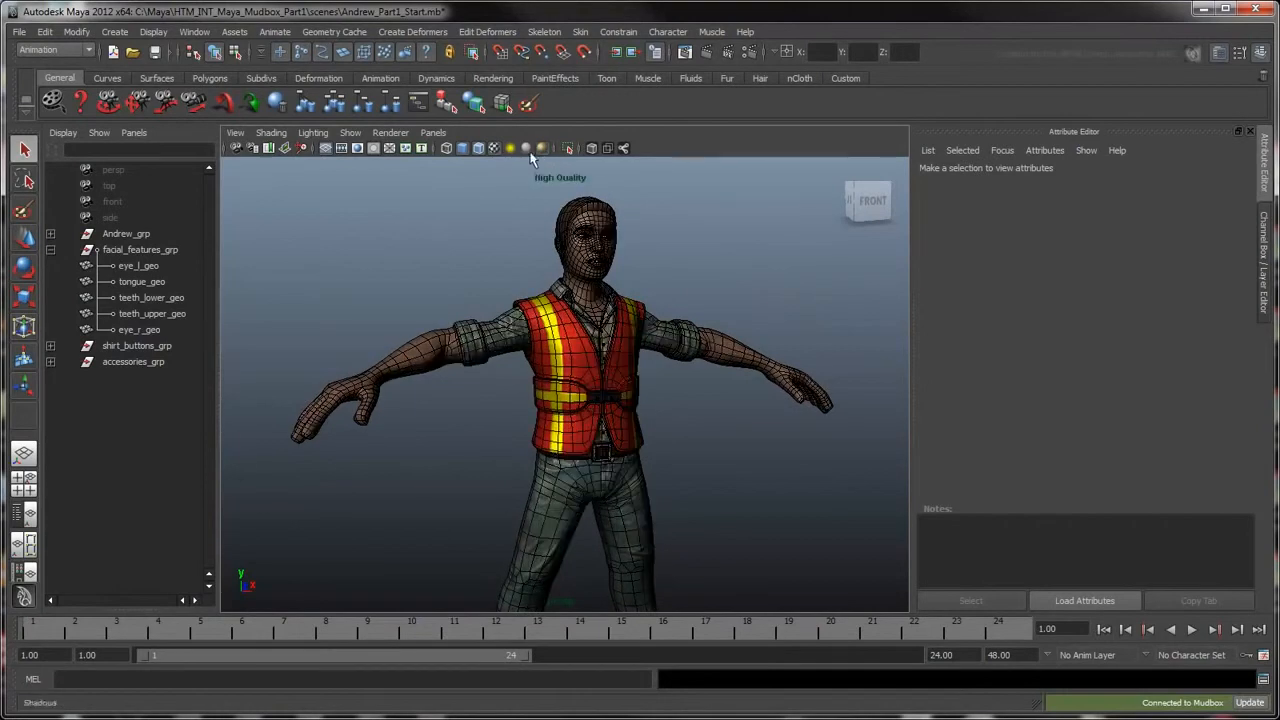
pyautogui.click(480, 150)
pyautogui.moveTo(508, 251)
pyautogui.keyDown('alt'); pyautogui.mouseDown()
pyautogui.moveTo(646, 274)
pyautogui.moveTo(907, 259)
pyautogui.moveTo(474, 266)
pyautogui.moveTo(503, 304)
pyautogui.mouseUp(); pyautogui.keyUp('alt')
pyautogui.keyDown('alt'); pyautogui.moveTo(538, 358); pyautogui.dragTo(530, 301, button='middle'); pyautogui.keyUp('alt')
pyautogui.keyDown('alt'); pyautogui.moveTo(643, 329); pyautogui.dragTo(543, 329, button='right'); pyautogui.keyUp('alt')
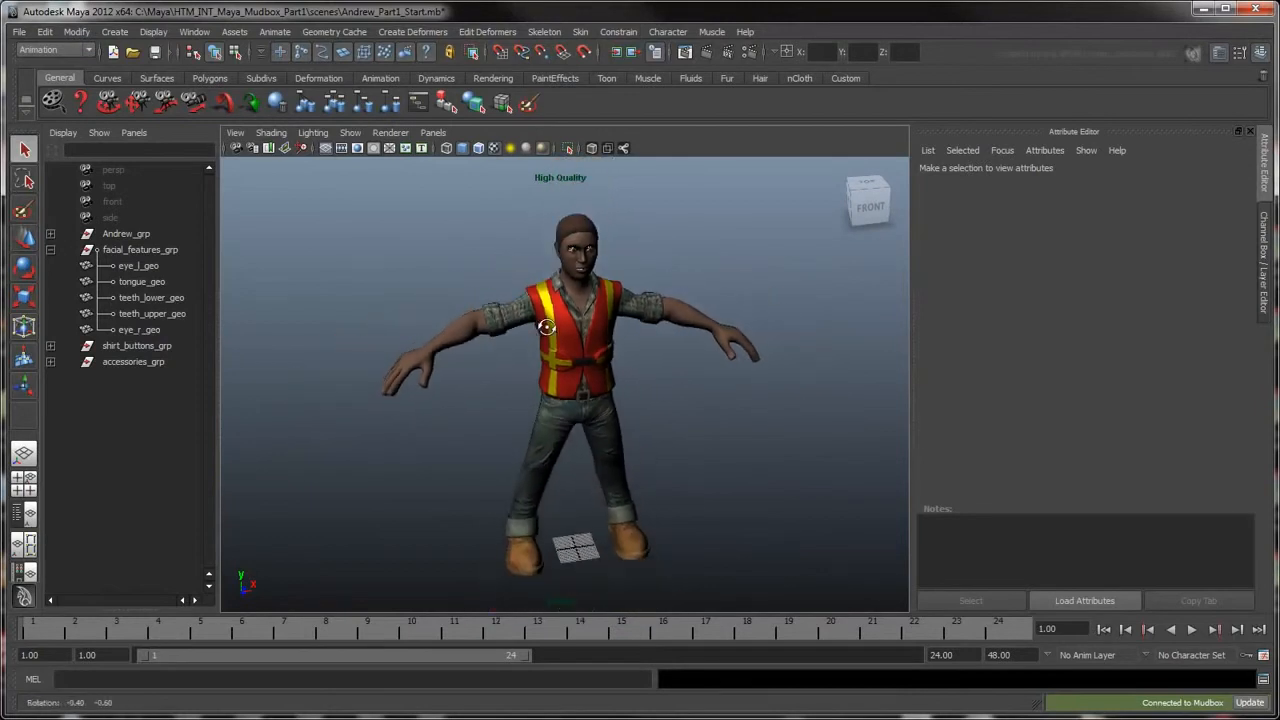
pyautogui.keyDown('alt'); pyautogui.moveTo(543, 329); pyautogui.dragTo(556, 322); pyautogui.keyUp('alt')
# Open the Hypershade and compare the original Lambert materials of the body and head with their new Phong versions
pyautogui.click(196, 31)
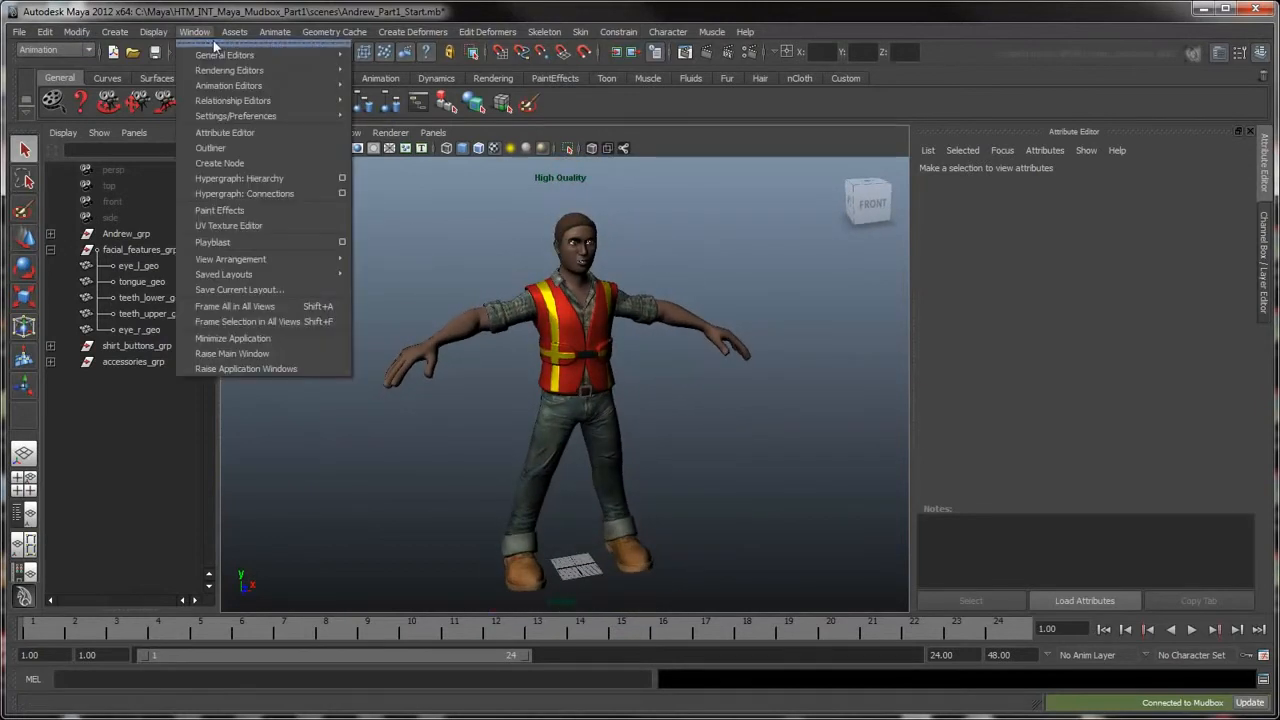
pyautogui.moveTo(232, 72)
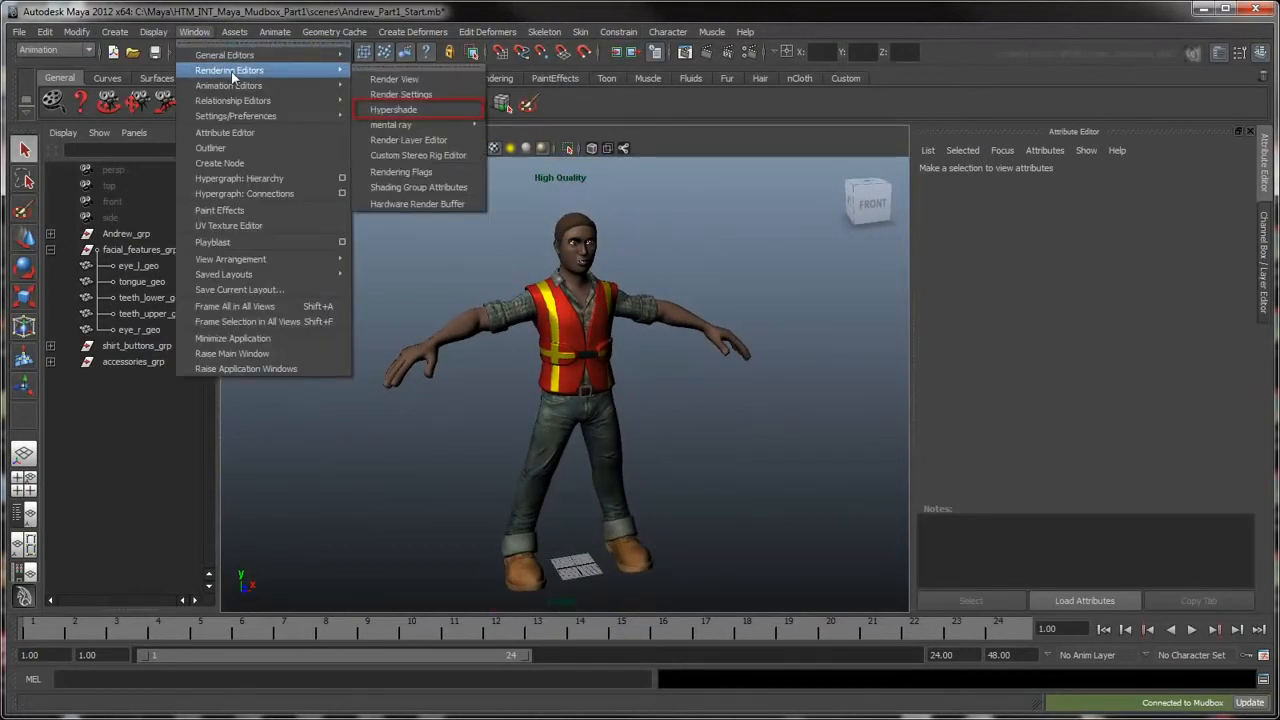
pyautogui.click(439, 108)
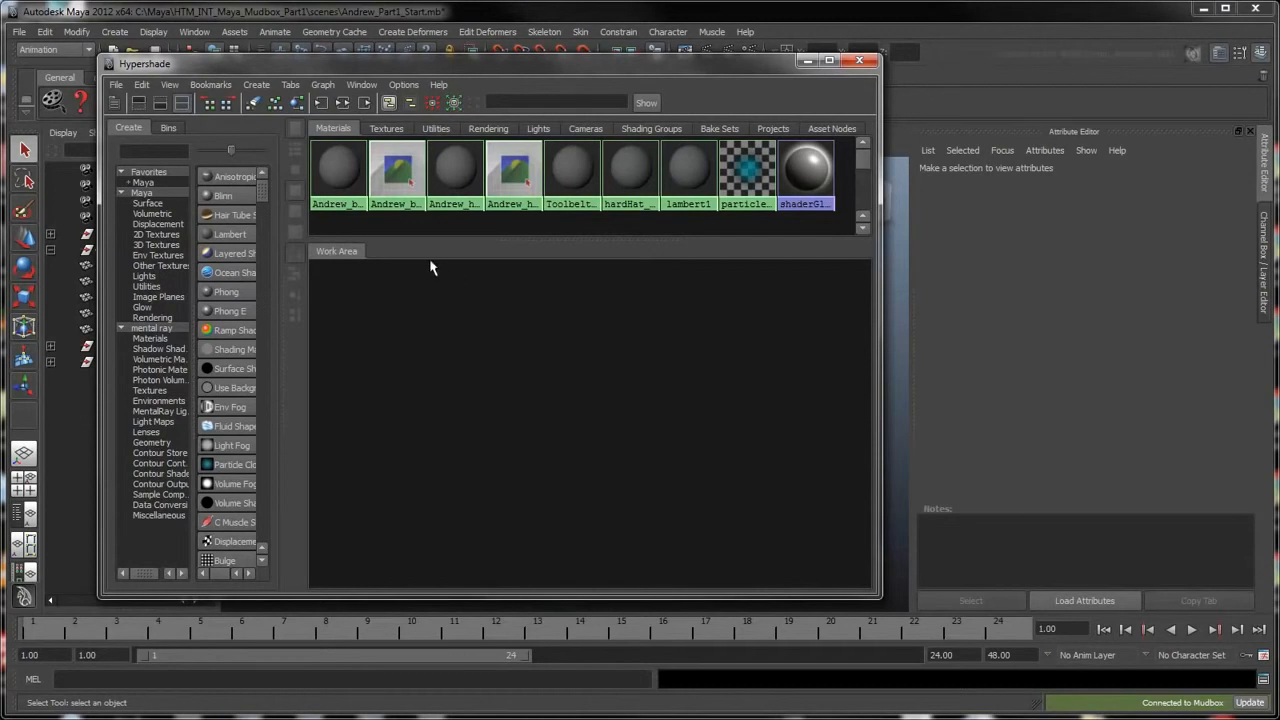
pyautogui.click(341, 183)
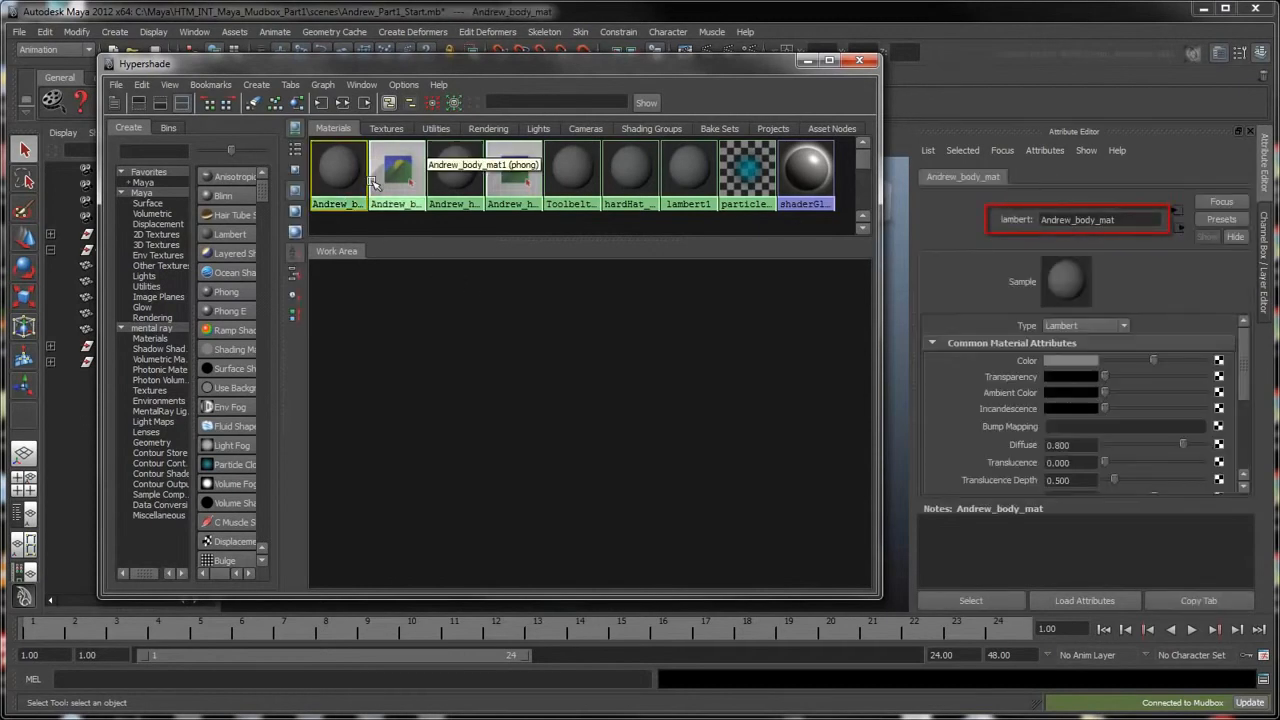
pyautogui.click(385, 182)
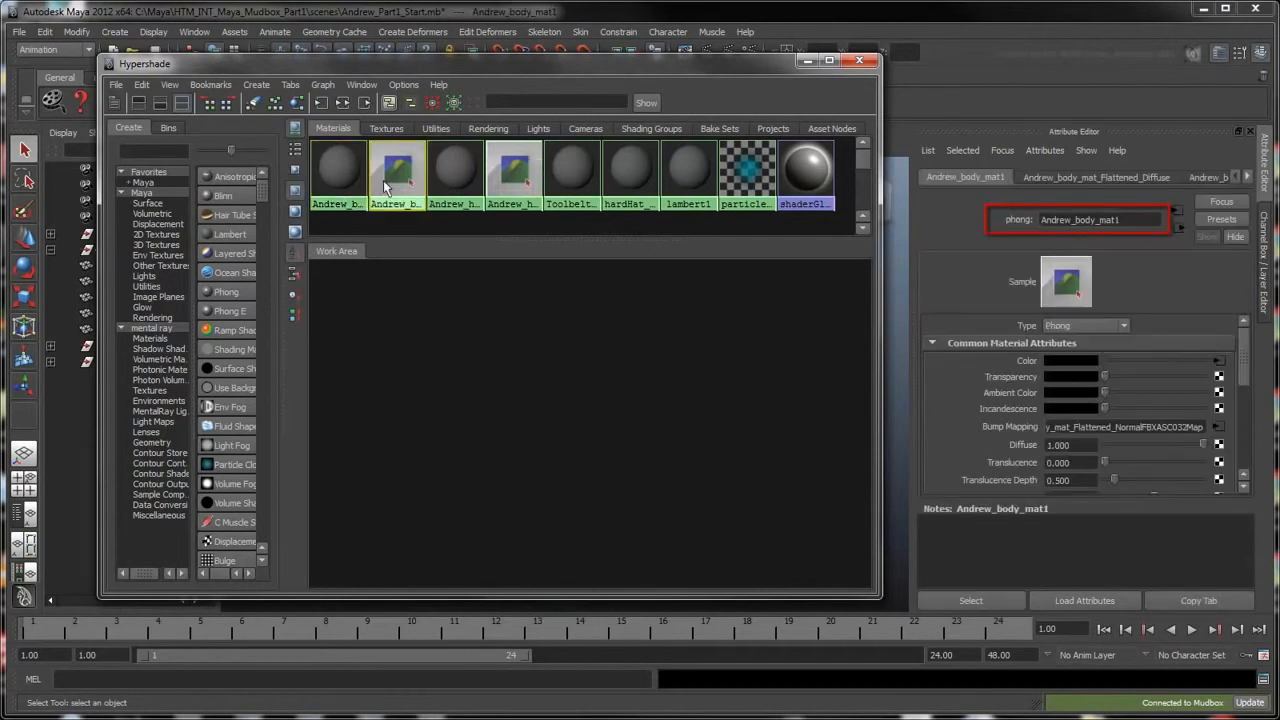
pyautogui.click(455, 182)
pyautogui.click(511, 183)
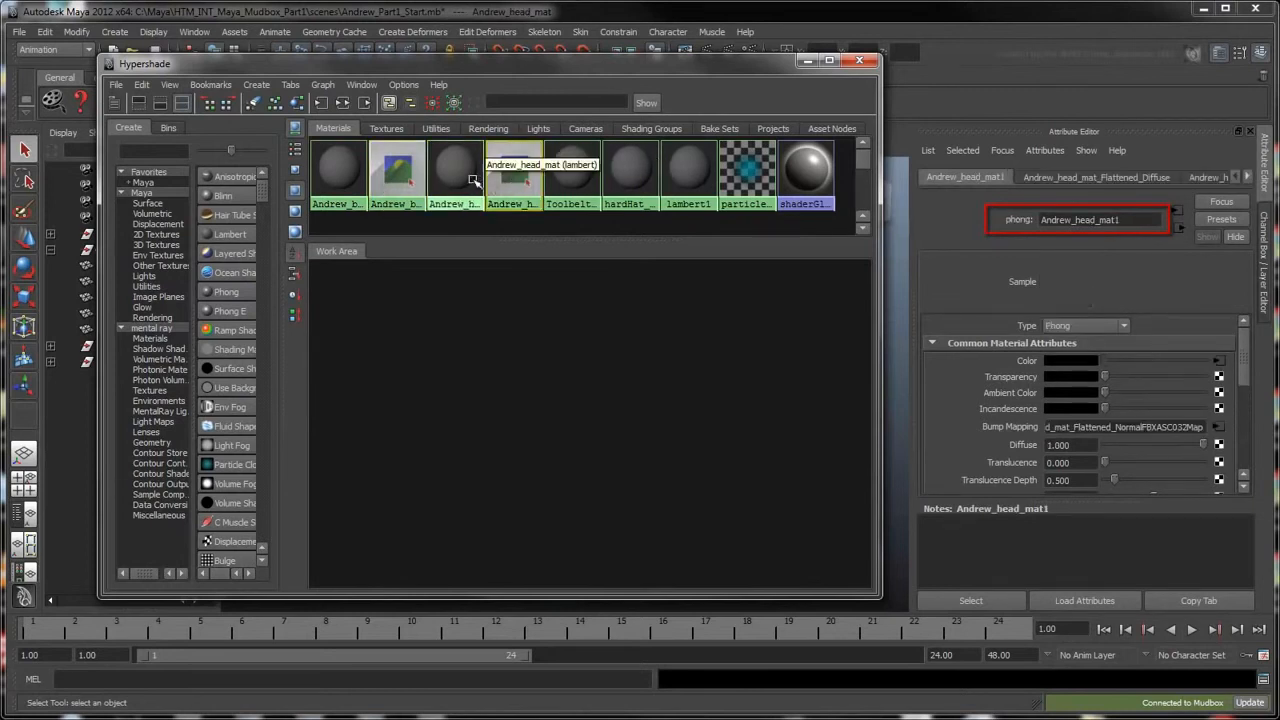
# Graph the network of Andrew_body_mat1 and inspect its reflection, specular and diffuse file nodes
pyautogui.click(404, 182)
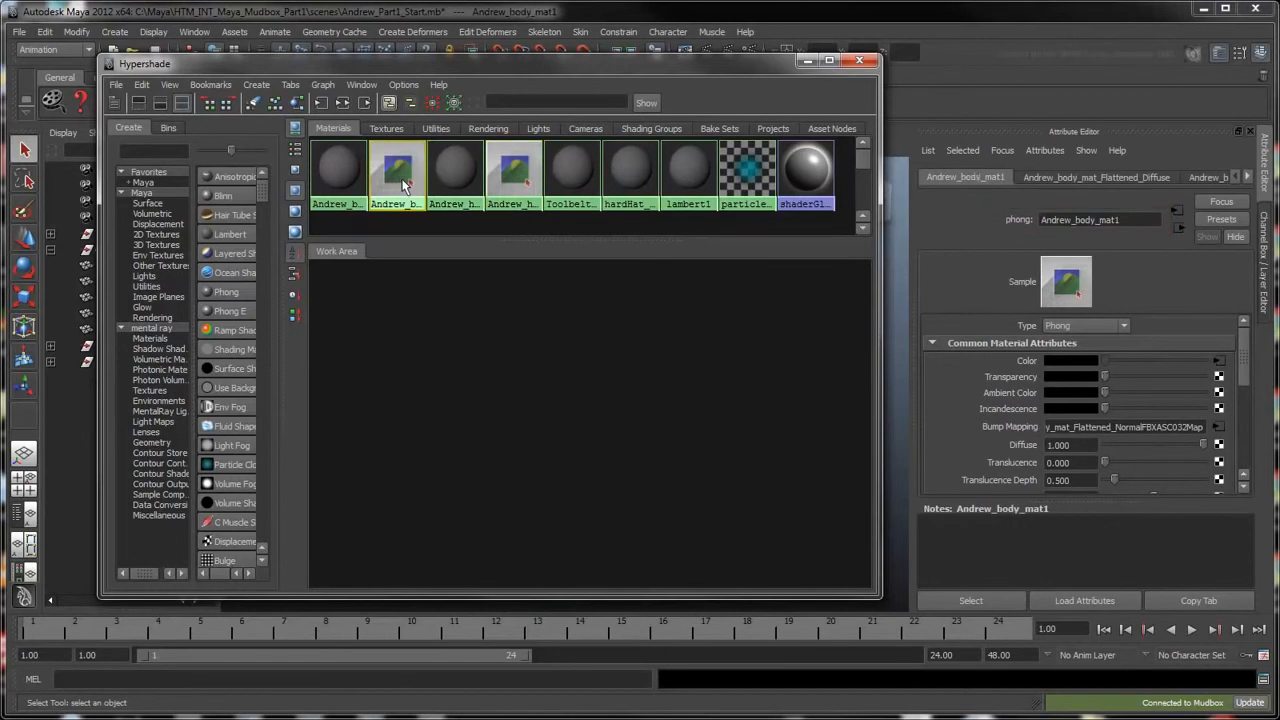
pyautogui.click(342, 103)
pyautogui.click(461, 292)
pyautogui.click(466, 375)
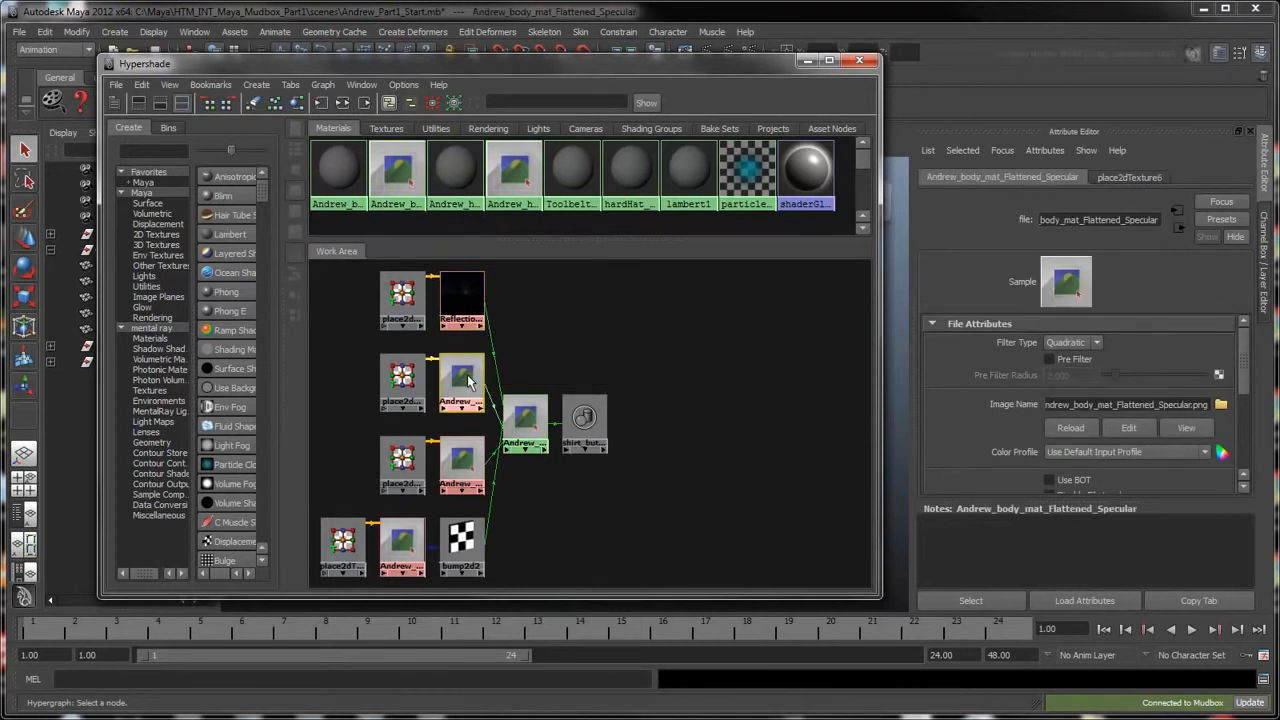
pyautogui.click(465, 463)
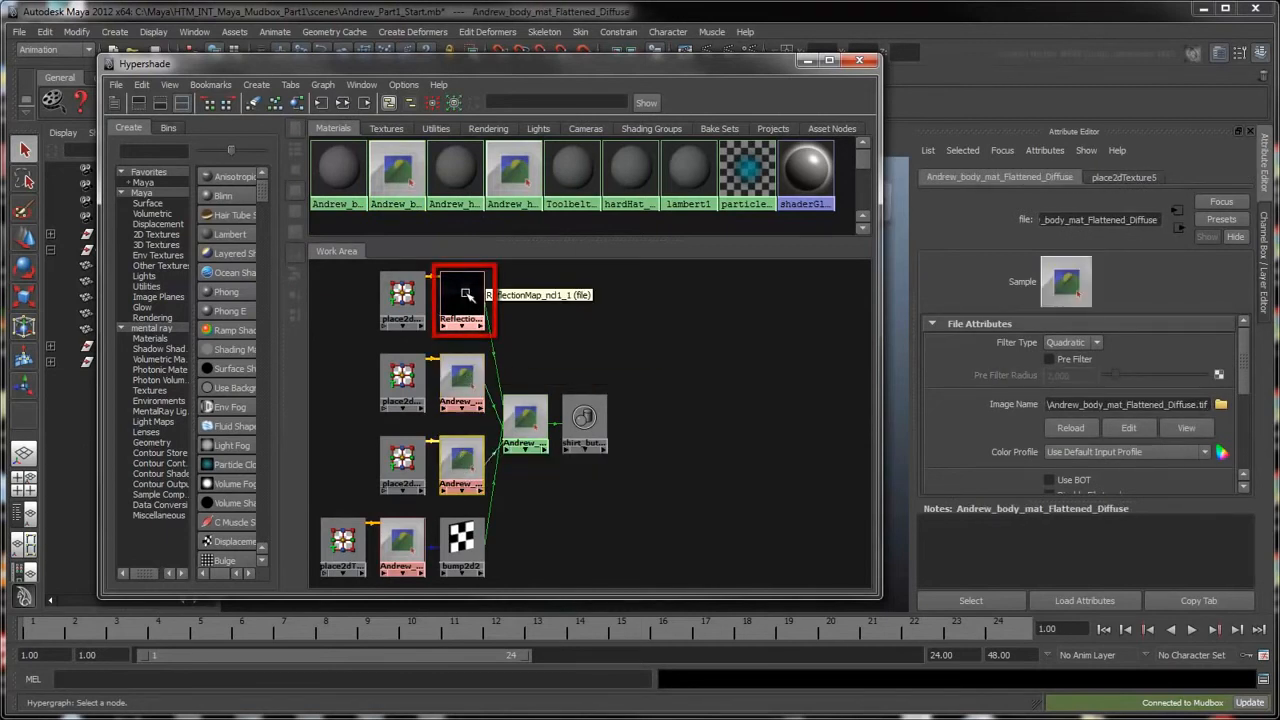
pyautogui.click(466, 294)
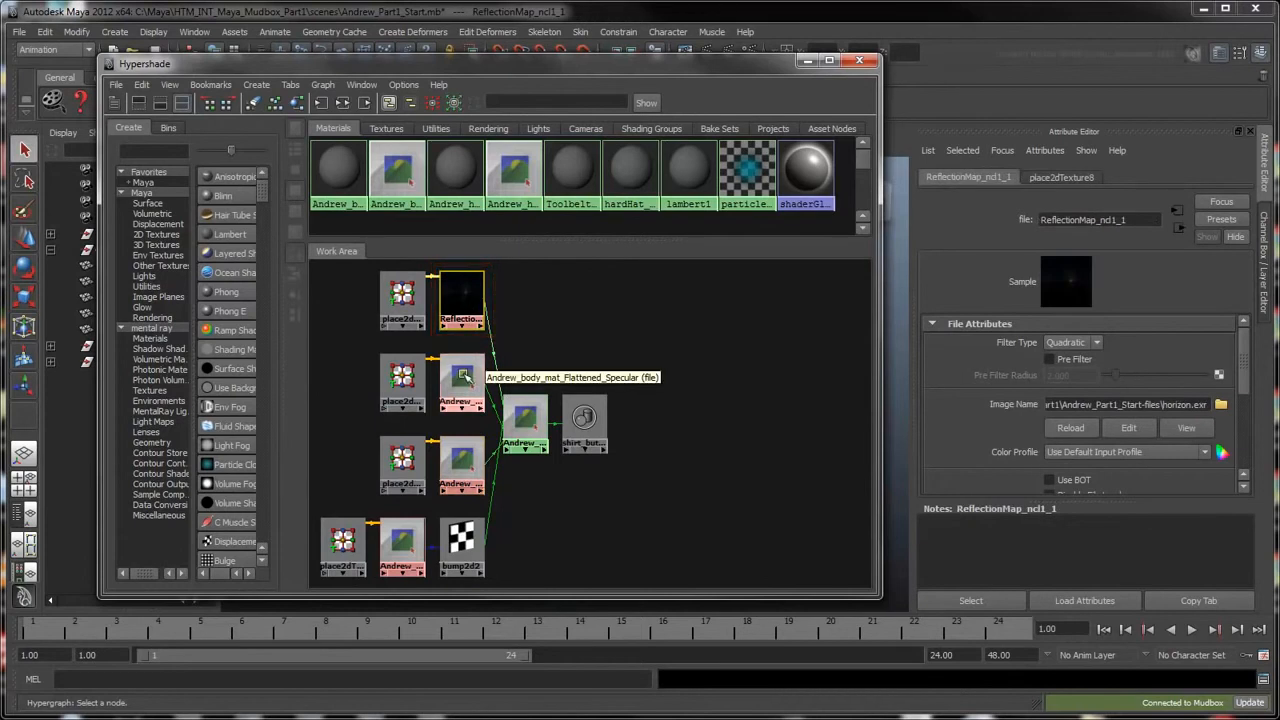
pyautogui.click(524, 428)
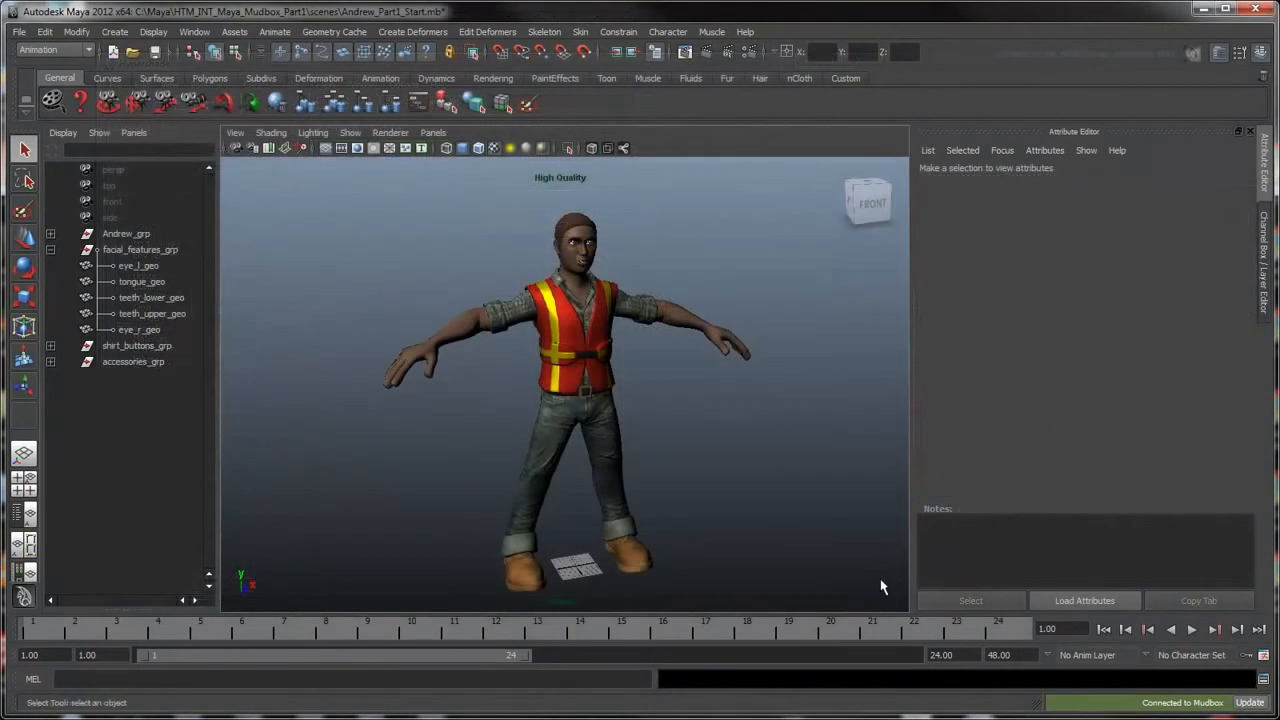
# Make the Accessories_lyr display layer visible and view the character with his hard hat and tool belt
pyautogui.keyDown('alt'); pyautogui.moveTo(743, 477); pyautogui.dragTo(888, 491, button='right'); pyautogui.keyUp('alt')
pyautogui.keyDown('alt'); pyautogui.moveTo(888, 491); pyautogui.dragTo(351, 453); pyautogui.keyUp('alt')
pyautogui.hotkey('ctrl', 'a')
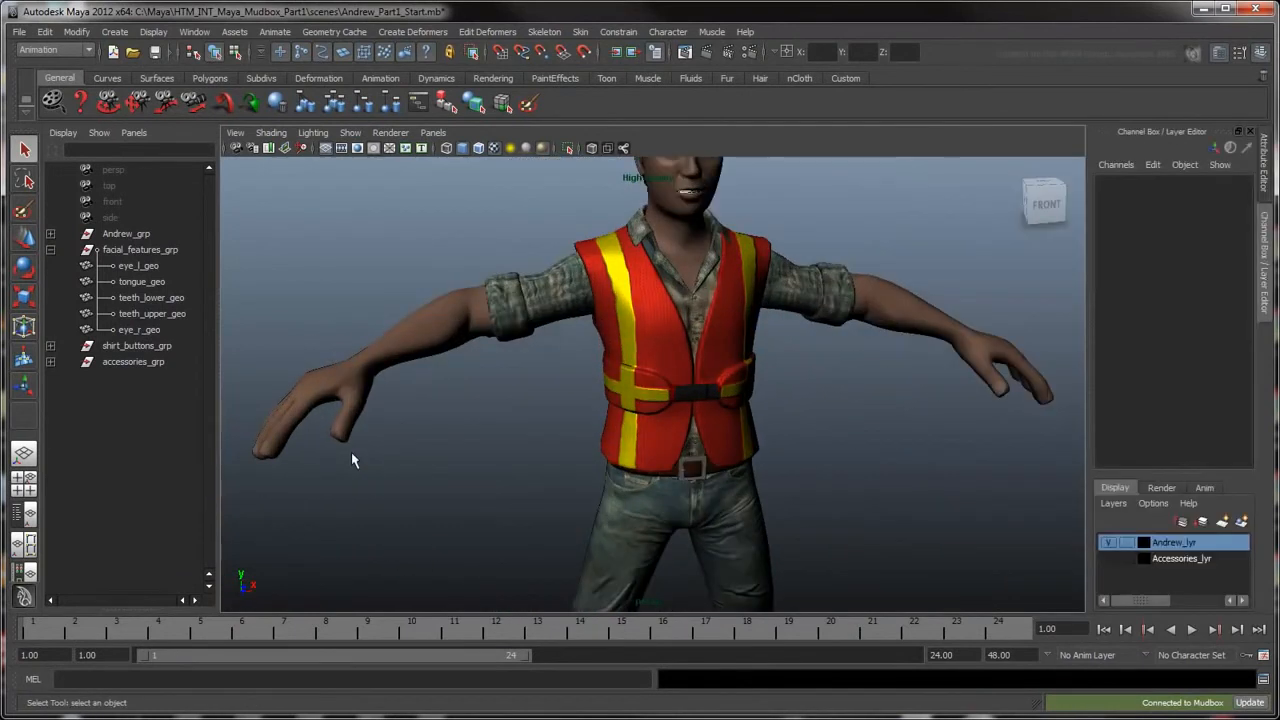
pyautogui.click(1108, 558)
pyautogui.keyDown('alt'); pyautogui.moveTo(903, 474); pyautogui.dragTo(740, 457, button='right'); pyautogui.keyUp('alt')
pyautogui.keyDown('alt'); pyautogui.moveTo(740, 457); pyautogui.dragTo(800, 437); pyautogui.keyUp('alt')
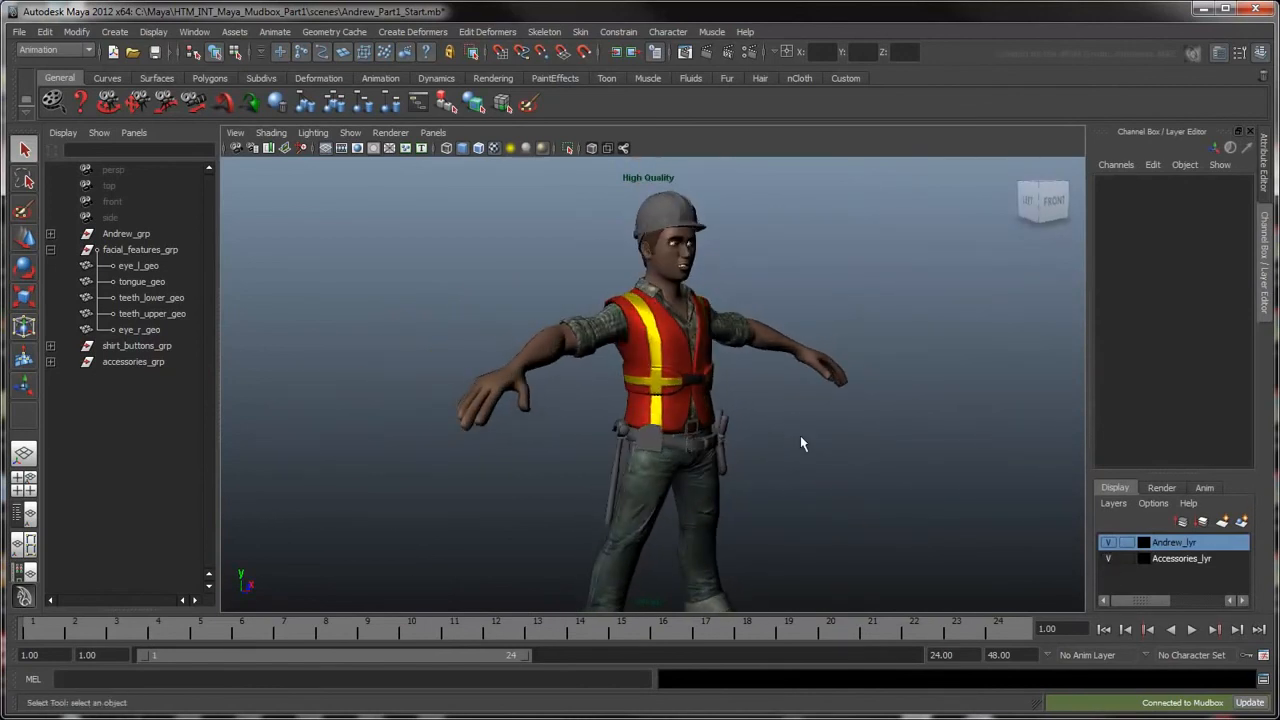